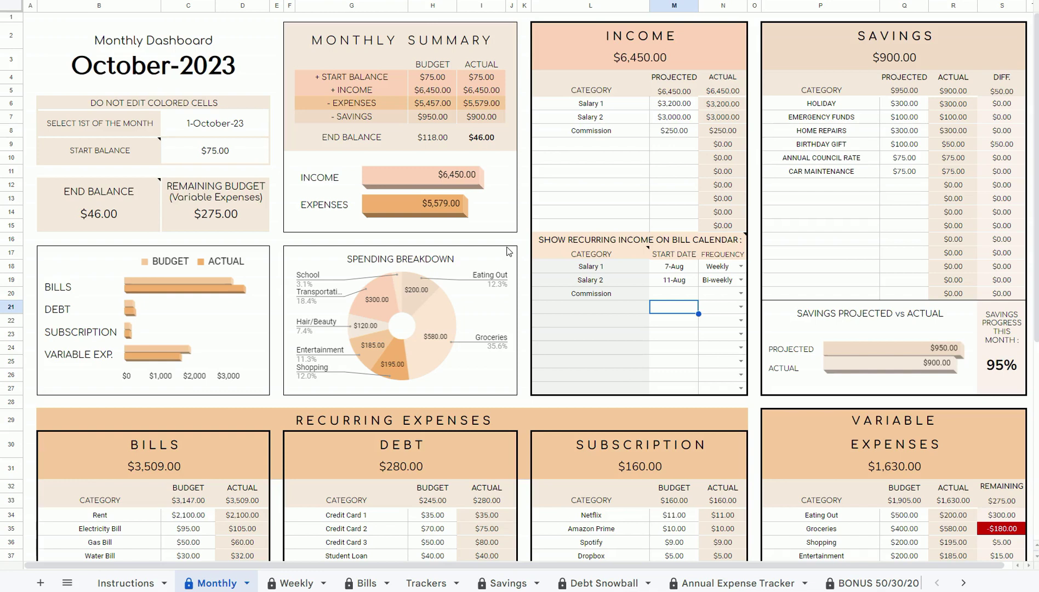
# - Jump to the top of the sheet and browse the Weekly sheet
pyautogui.hotkey('ctrl', 'Home')
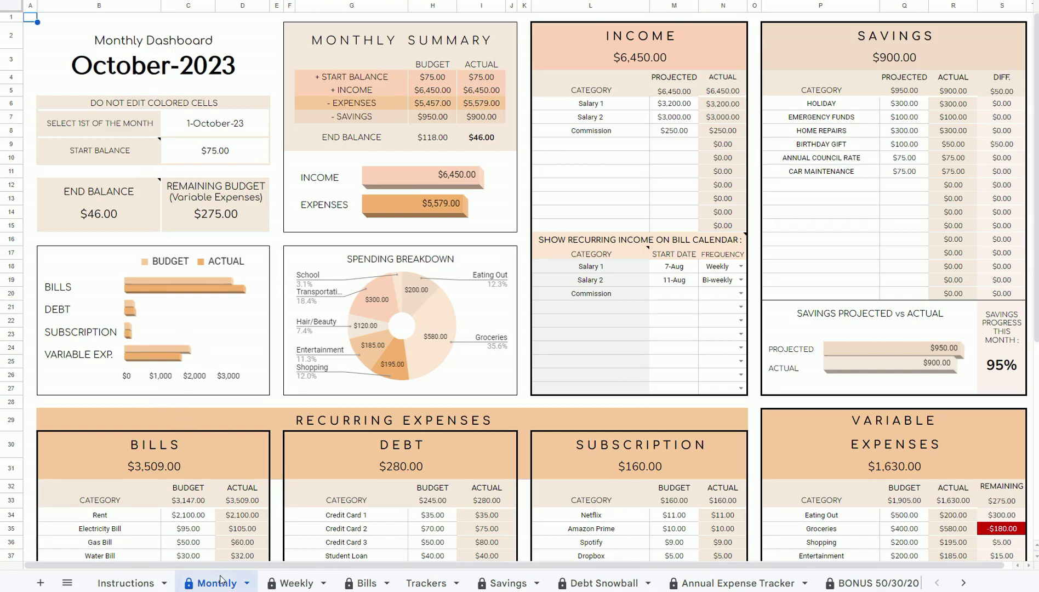
pyautogui.scroll(-6, 307, 408)
pyautogui.click(296, 583)
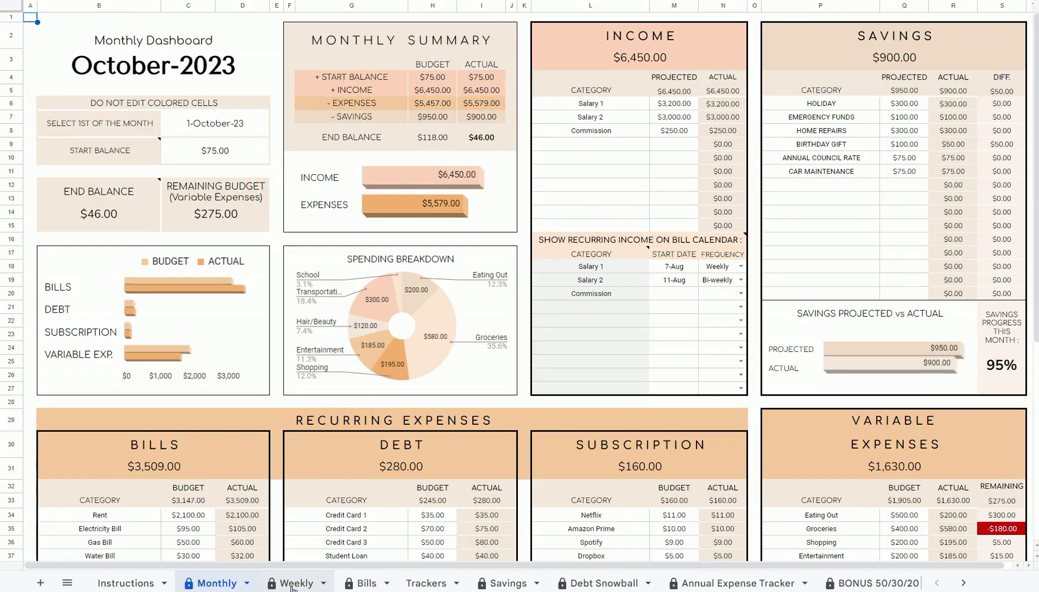
pyautogui.scroll(-5, 423, 484)
pyautogui.scroll(5, 422, 484)
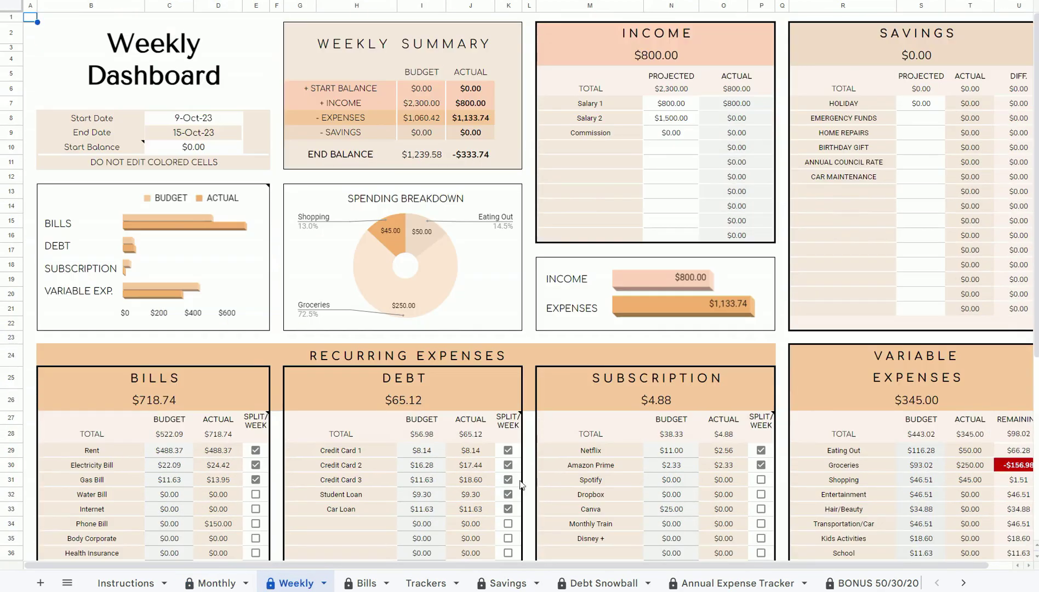
# - Scroll through the Annual Expense Tracker sheet
pyautogui.click(735, 583)
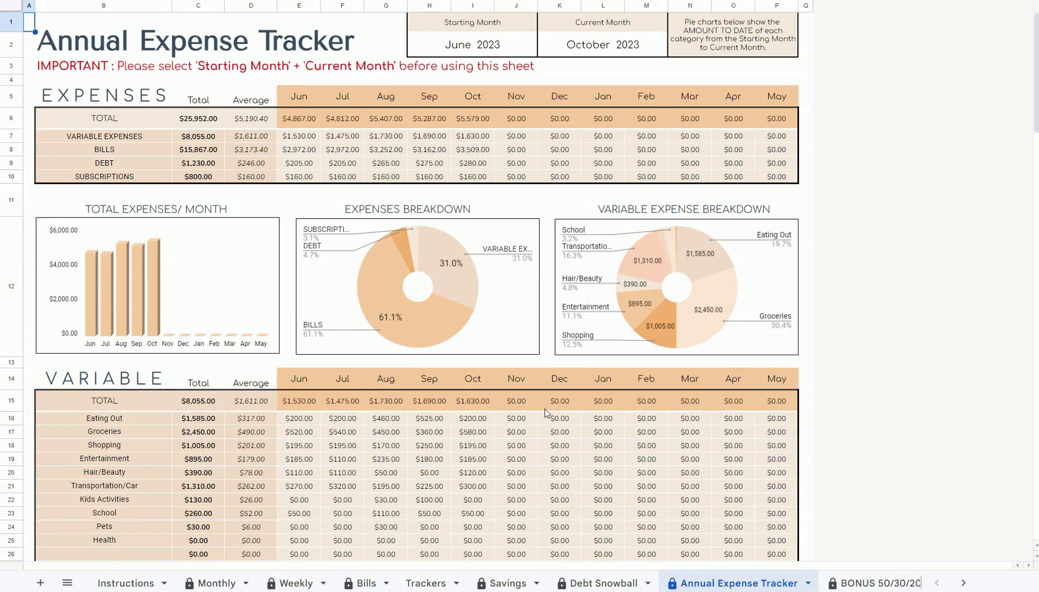
pyautogui.scroll(-15, 545, 410)
pyautogui.scroll(-13, 540, 420)
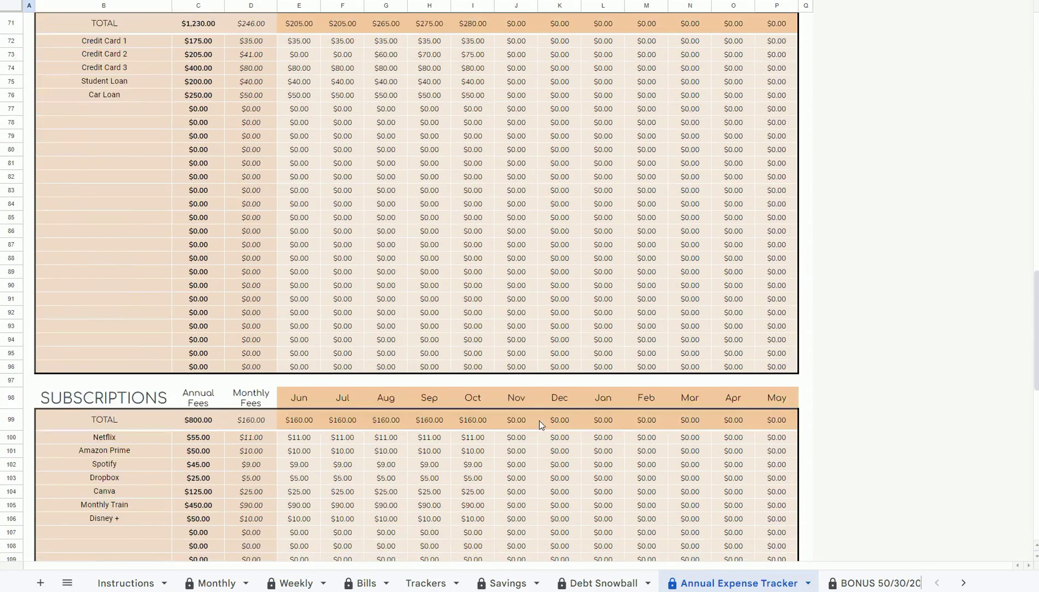
pyautogui.scroll(-3, 531, 431)
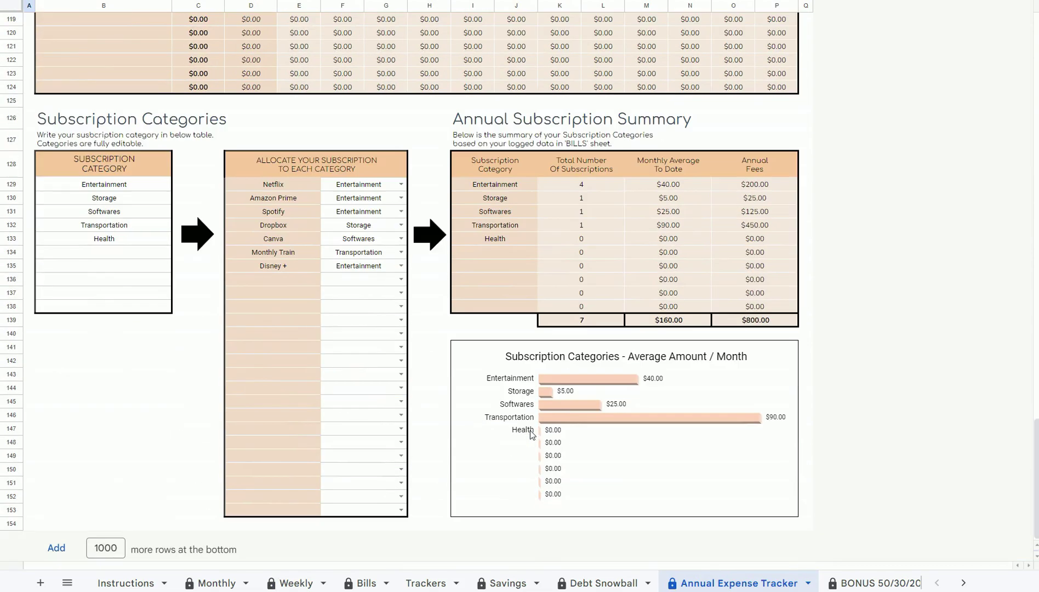
pyautogui.scroll(6, 530, 432)
# - Glance at the Savings and Debt Snowball sheets, then return to Monthly
pyautogui.click(507, 583)
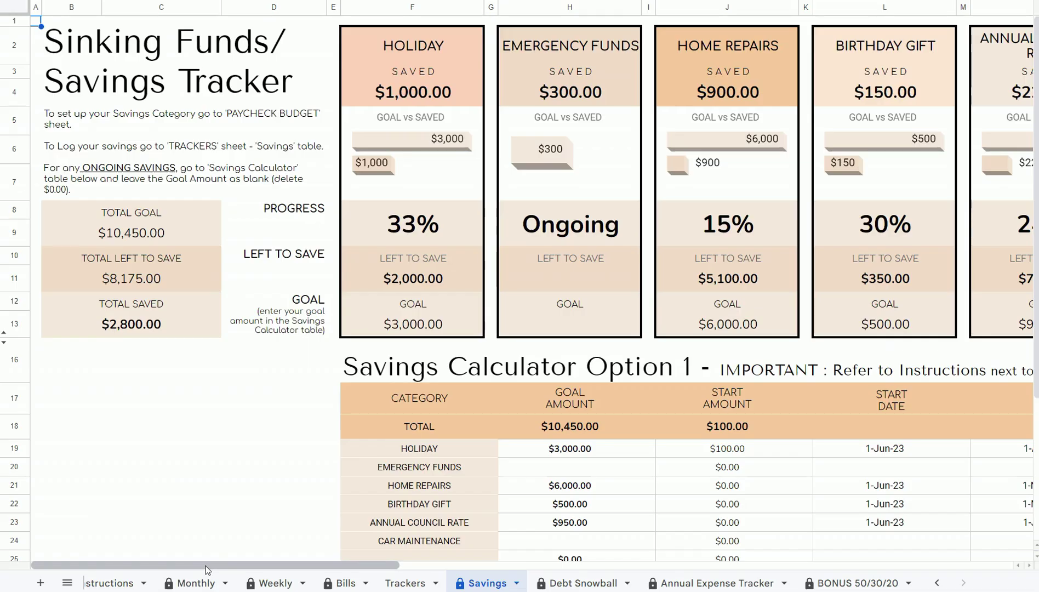
pyautogui.moveTo(218, 566); pyautogui.dragTo(471, 570)
pyautogui.click(595, 585)
pyautogui.click(196, 583)
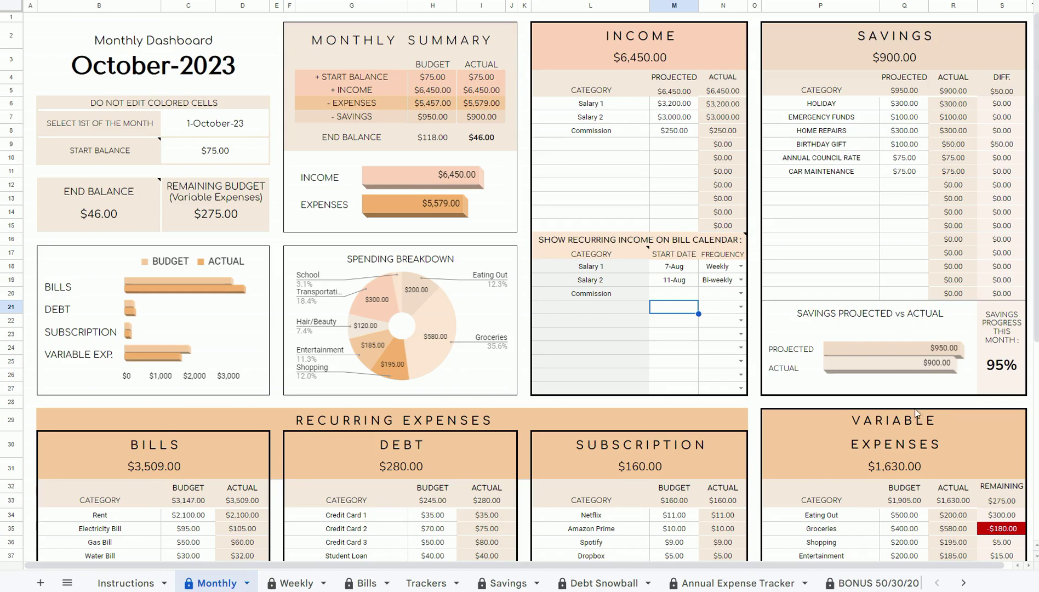
# - Highlight the Bills, Debt and Subscription tables and point out each header
pyautogui.click(755, 402)
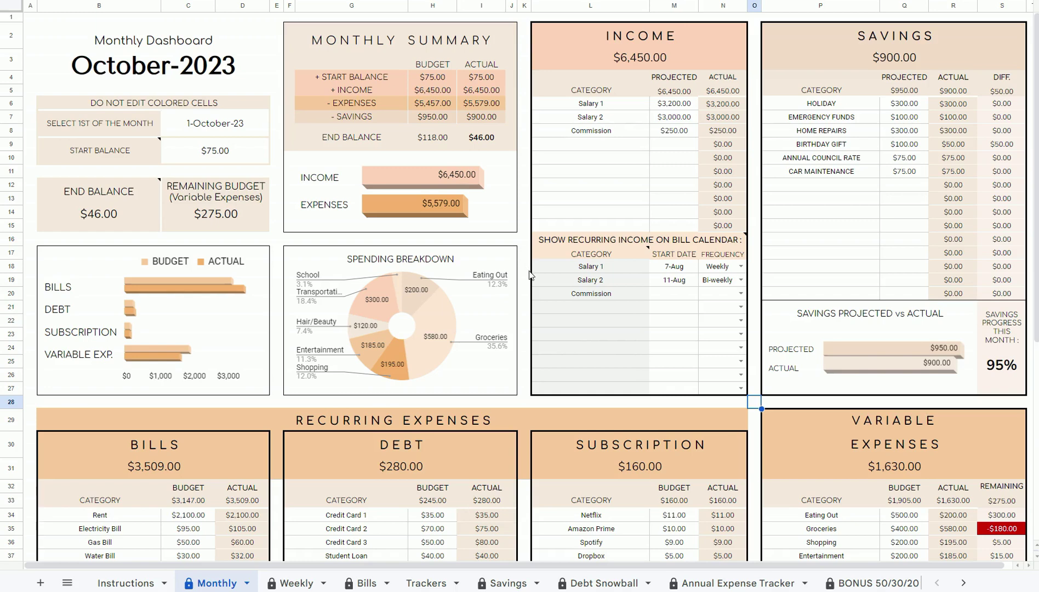
pyautogui.scroll(-6, 530, 275)
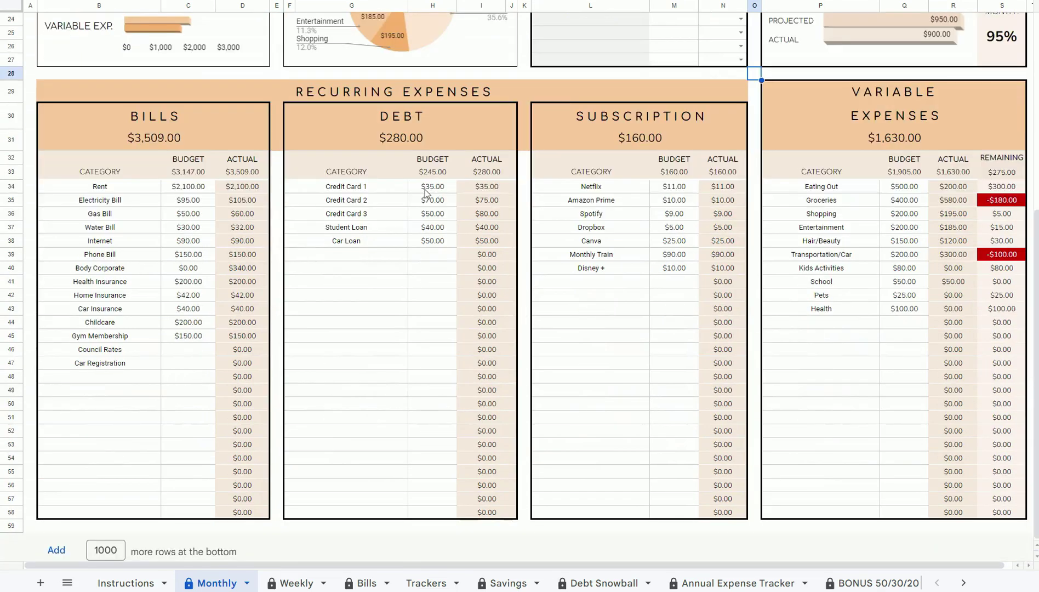
pyautogui.moveTo(417, 92); pyautogui.dragTo(551, 520)
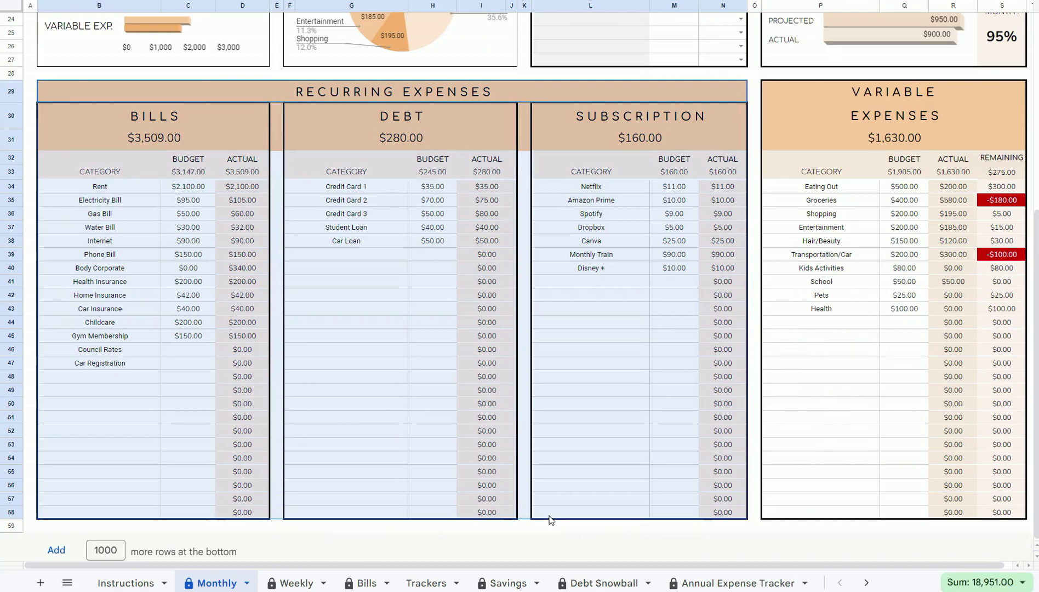
pyautogui.click(216, 122)
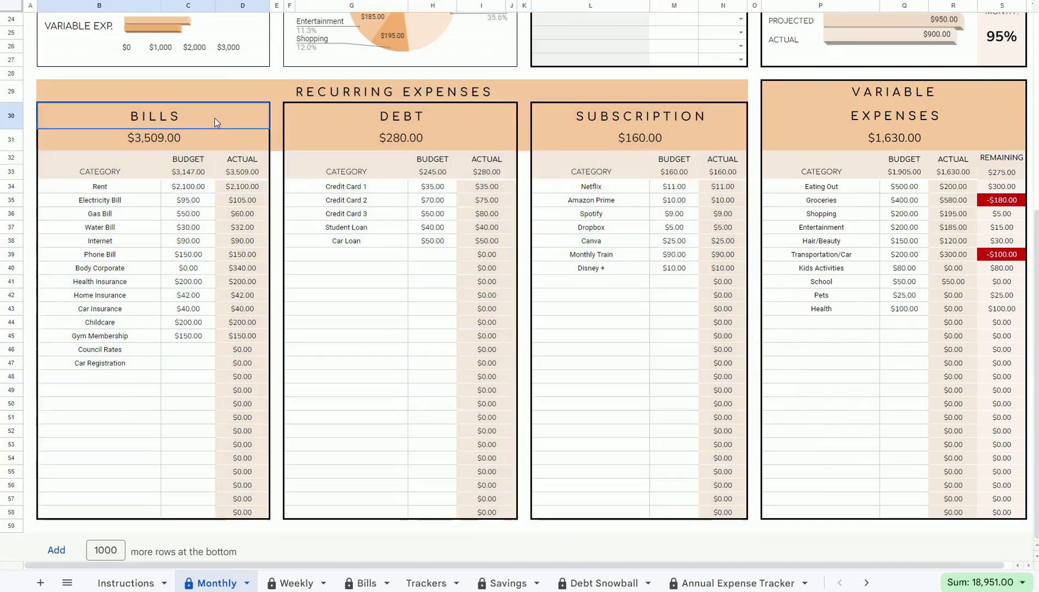
pyautogui.click(351, 130)
pyautogui.click(606, 125)
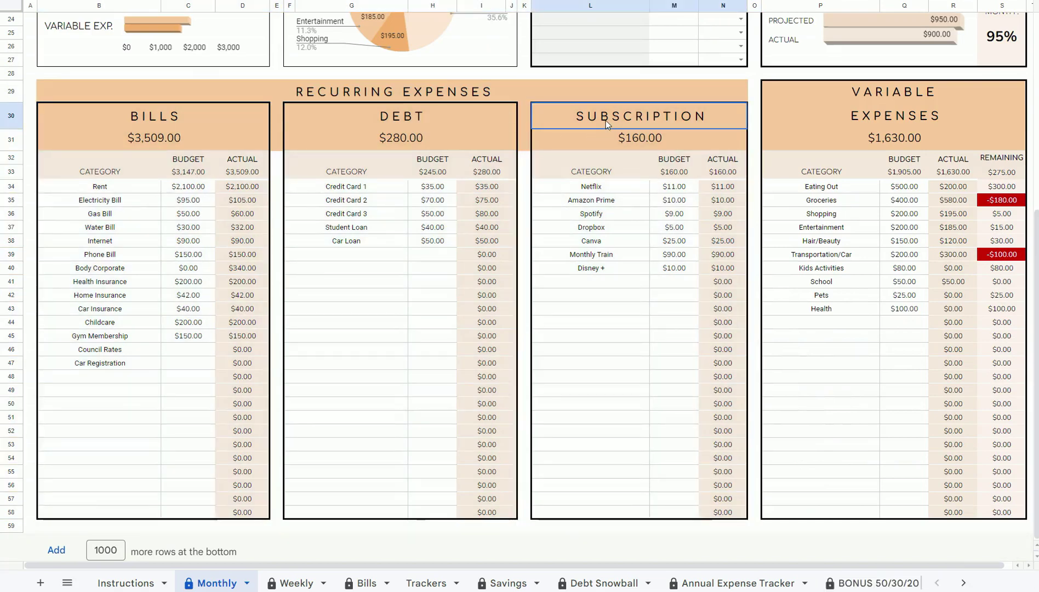
# - Highlight the Variable Expenses table, noting the overspent Groceries category
pyautogui.moveTo(878, 92); pyautogui.dragTo(883, 514)
pyautogui.click(847, 201)
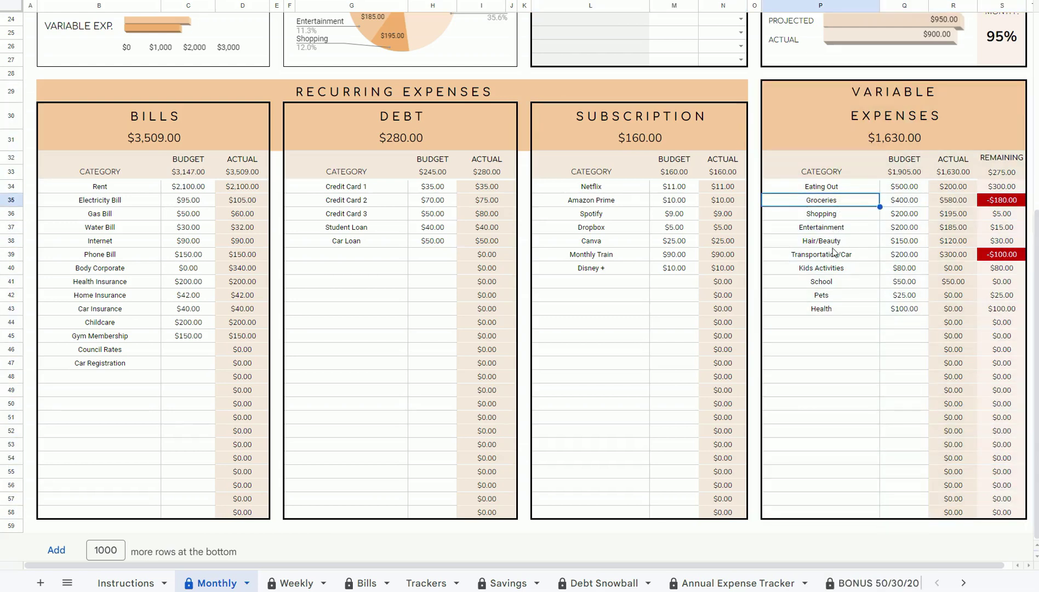
pyautogui.moveTo(839, 94); pyautogui.dragTo(848, 509)
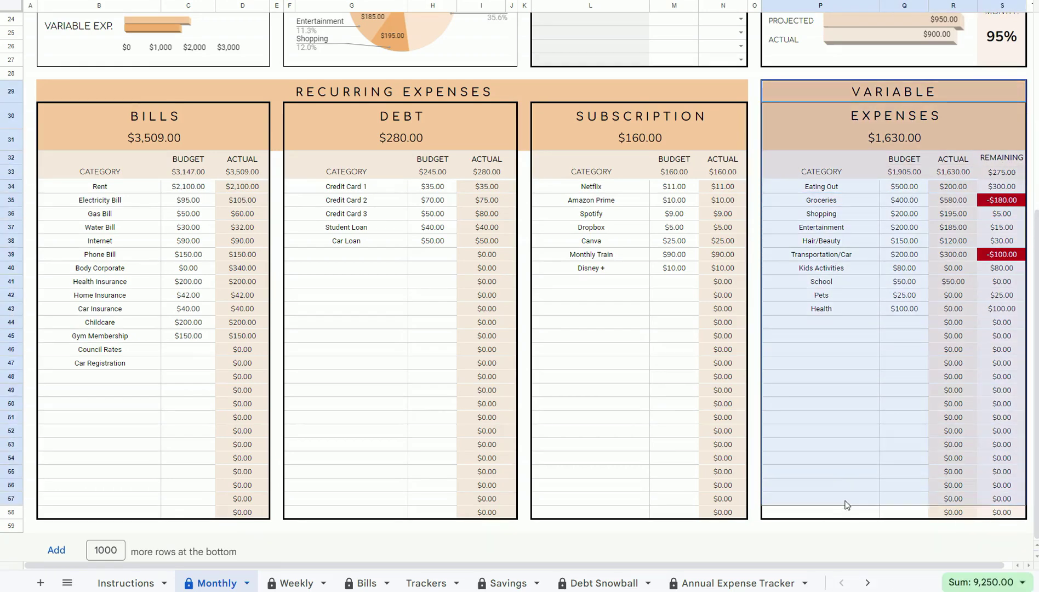
pyautogui.scroll(8, 811, 476)
pyautogui.press('Up')
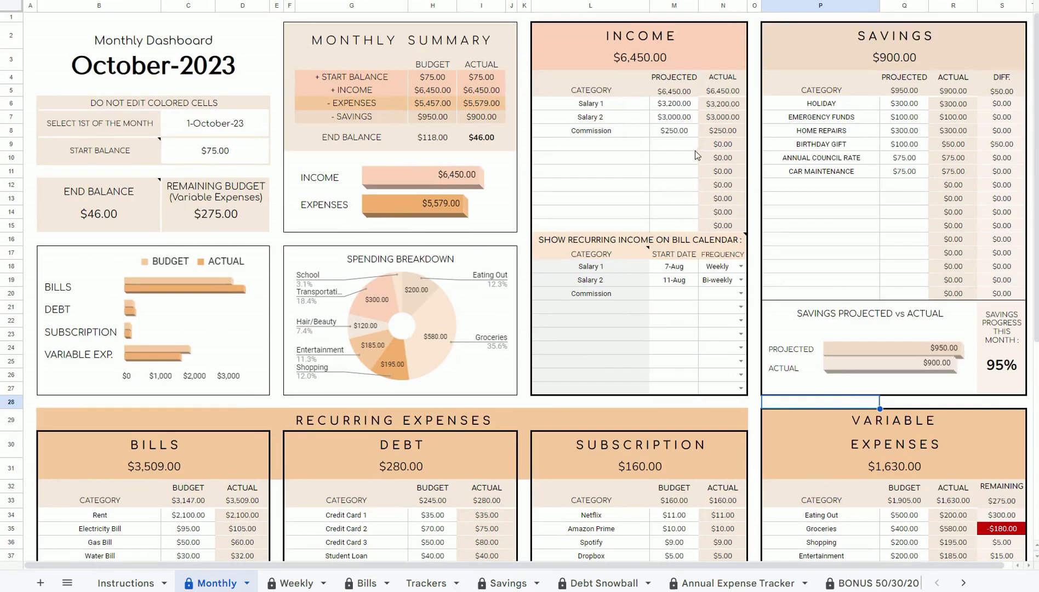
# - Highlight the Income and Savings panels, each Monthly Summary row, and its BUDGET and ACTUAL columns
pyautogui.moveTo(681, 43); pyautogui.dragTo(907, 285)
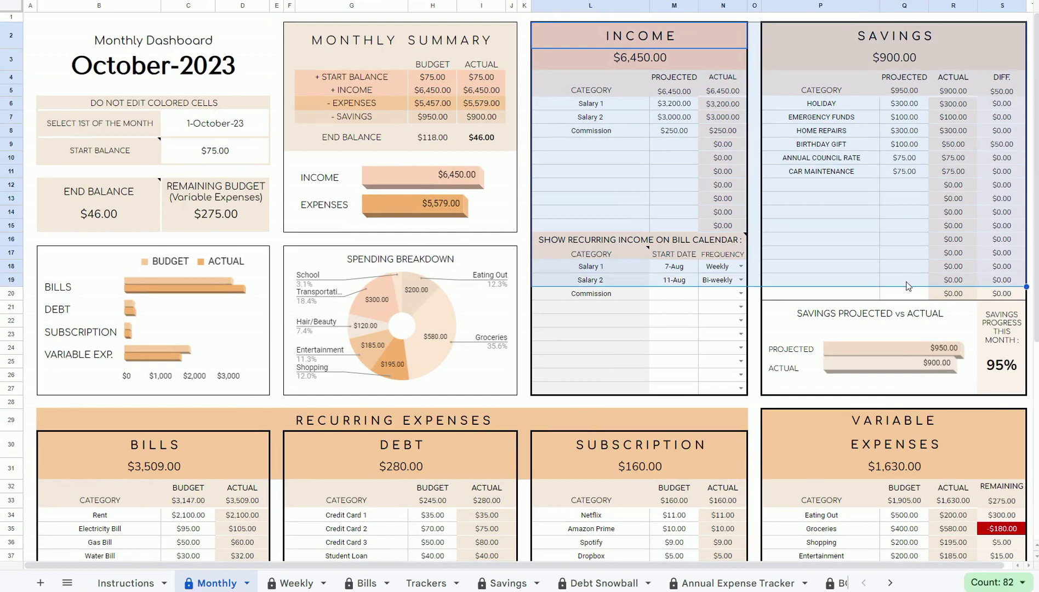
pyautogui.moveTo(351, 40); pyautogui.dragTo(464, 144)
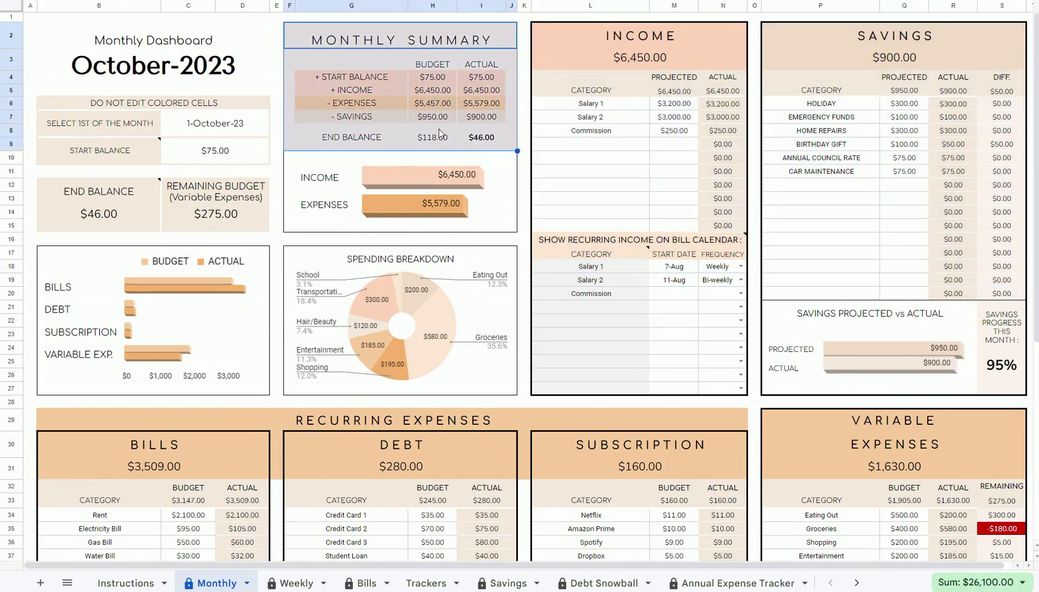
pyautogui.moveTo(347, 87); pyautogui.dragTo(494, 89)
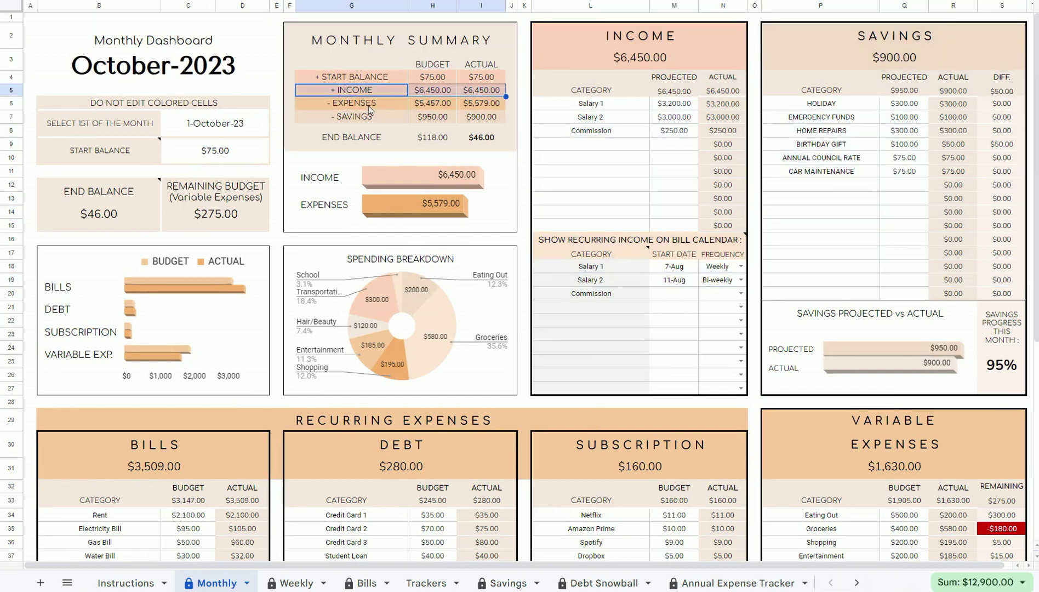
pyautogui.moveTo(368, 106); pyautogui.dragTo(484, 106)
pyautogui.moveTo(372, 122); pyautogui.dragTo(476, 119)
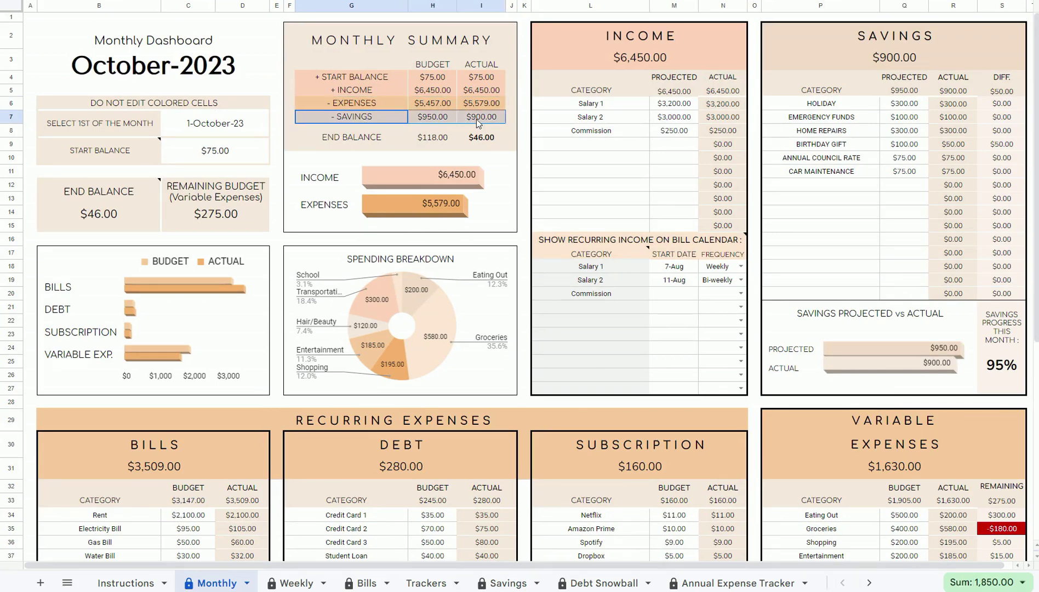
pyautogui.moveTo(363, 139); pyautogui.dragTo(484, 142)
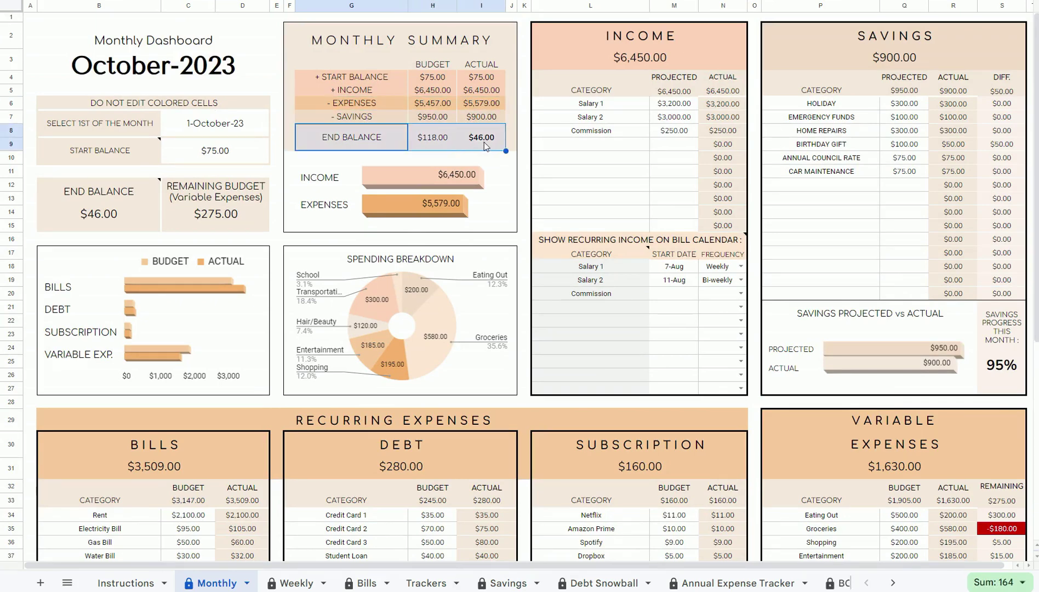
pyautogui.click(444, 65)
pyautogui.moveTo(445, 66); pyautogui.dragTo(446, 149)
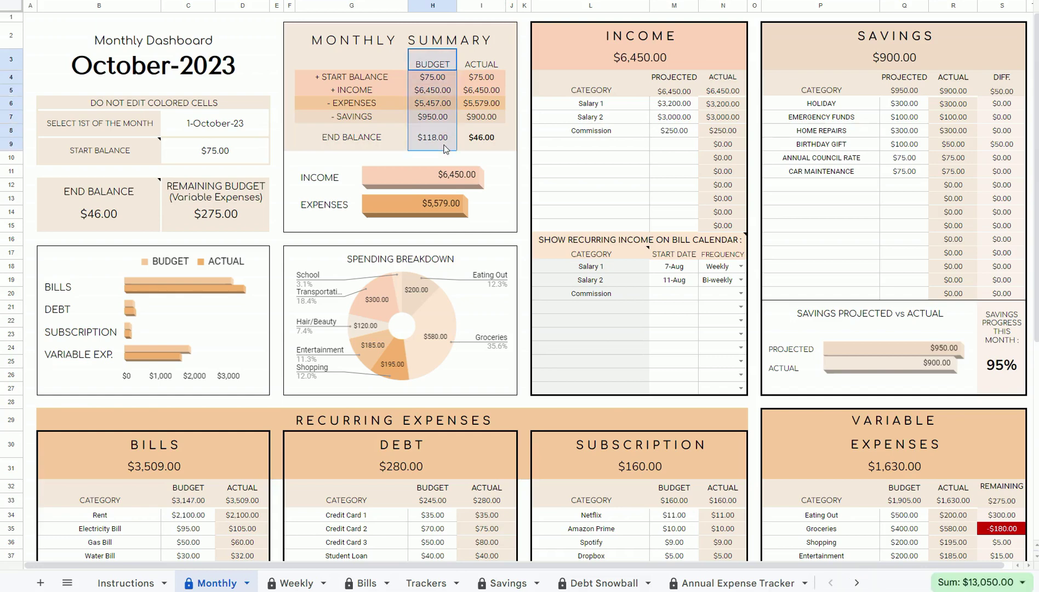
pyautogui.moveTo(475, 66); pyautogui.dragTo(478, 142)
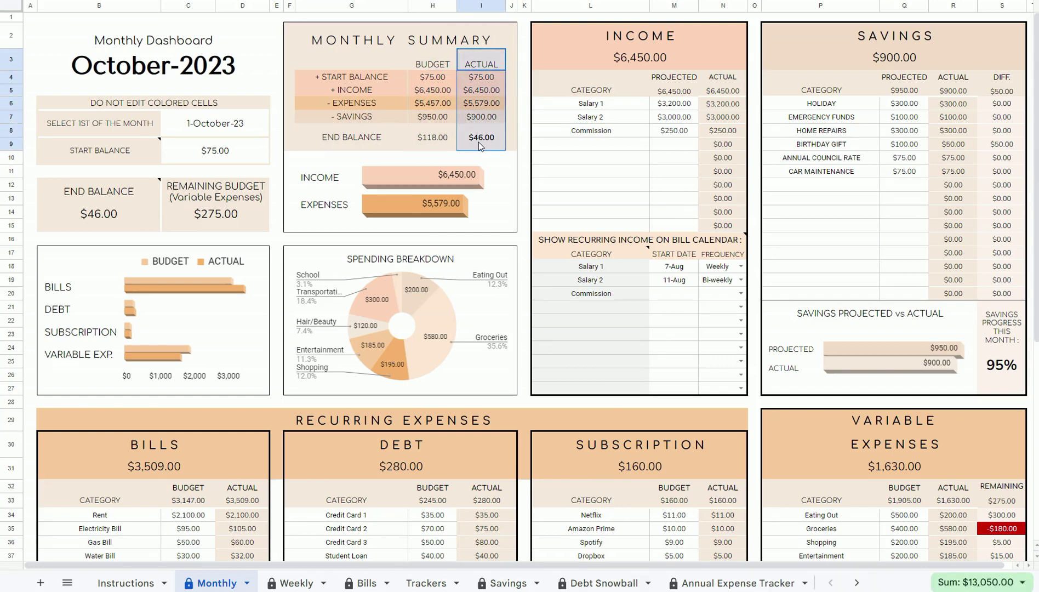
# - Select the Bills category names B34:B47, Rent through Car Registration
pyautogui.scroll(-6, 219, 164)
pyautogui.click(99, 377)
pyautogui.moveTo(132, 189); pyautogui.dragTo(127, 364)
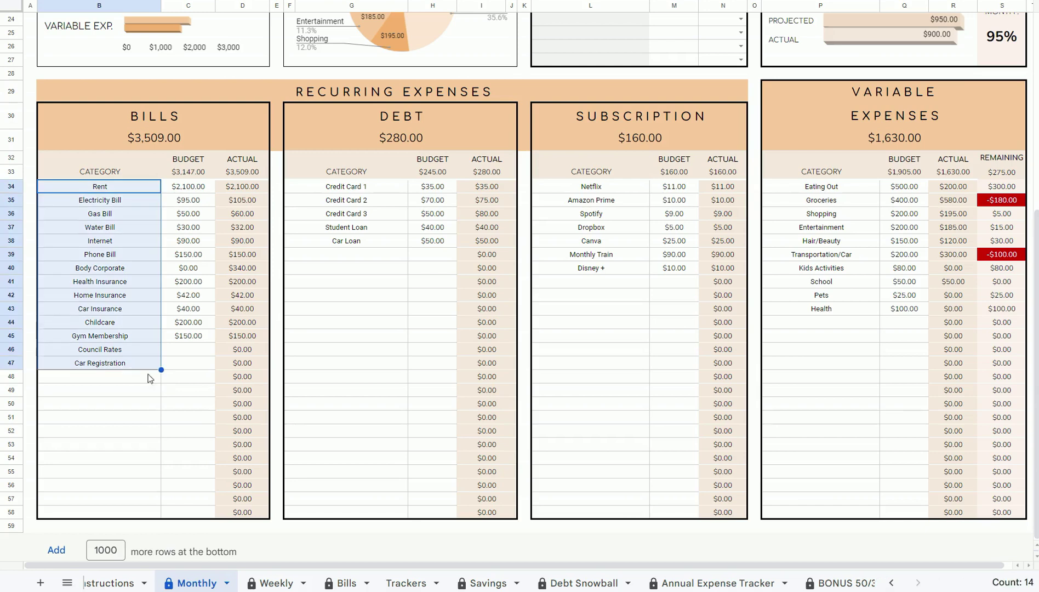
# - Clear the Bills, Debt and Subscription category names
pyautogui.press('Delete')
pyautogui.moveTo(378, 188); pyautogui.dragTo(369, 280)
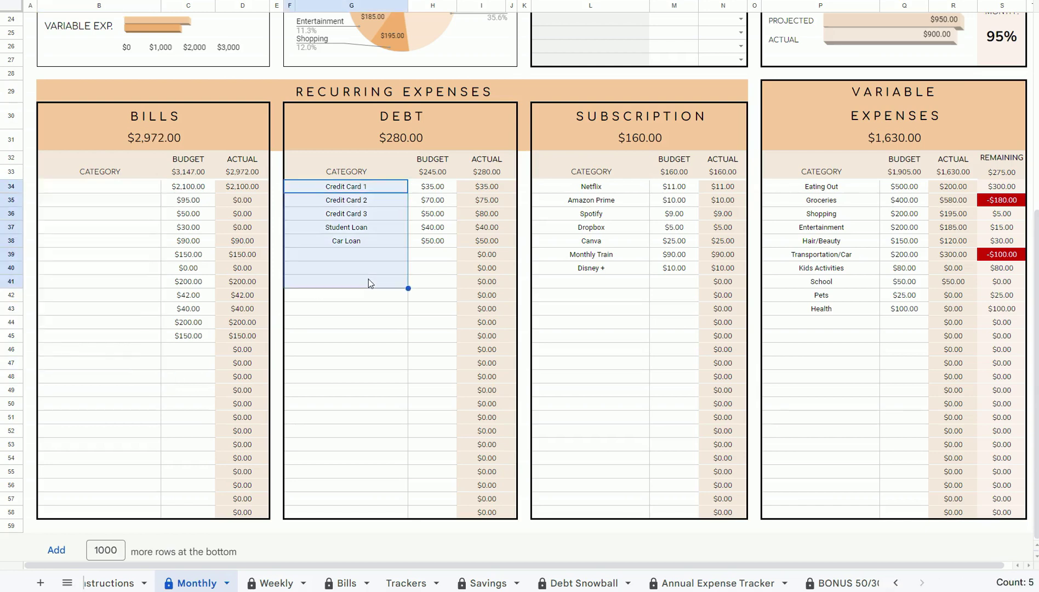
pyautogui.press('Delete')
pyautogui.moveTo(592, 186); pyautogui.dragTo(610, 327)
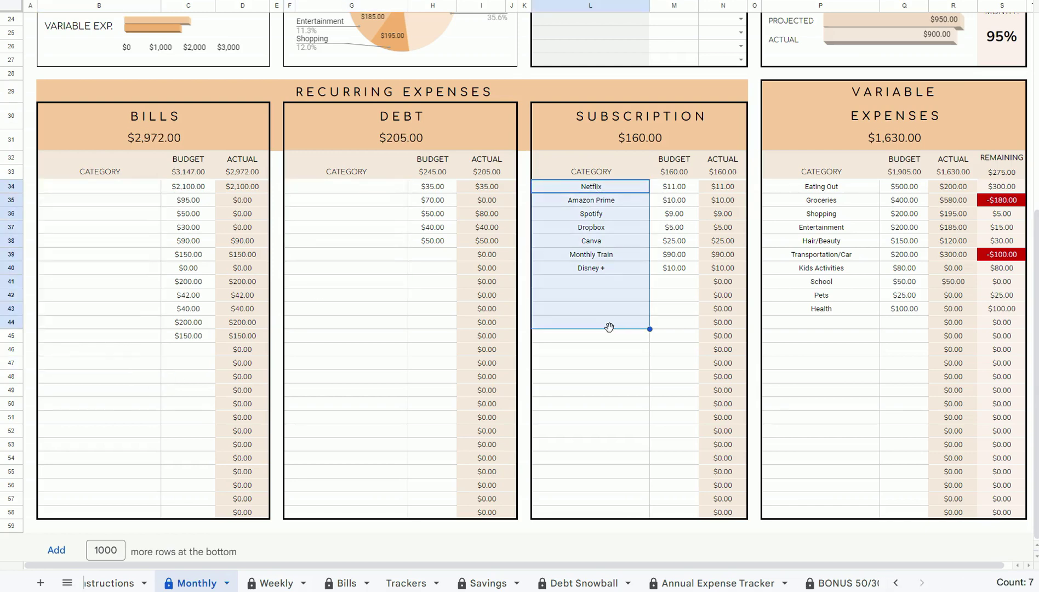
pyautogui.press('Delete')
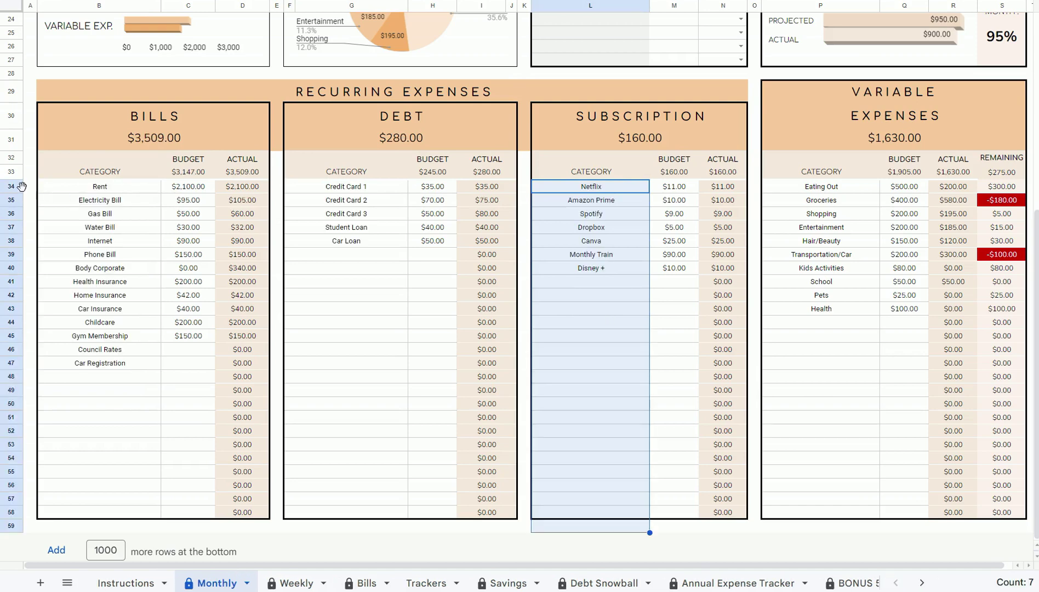
# - Select rows 34 to 58 of the expense tables, then click back into the Bills list
pyautogui.moveTo(11, 187); pyautogui.dragTo(3, 515)
pyautogui.click(128, 388)
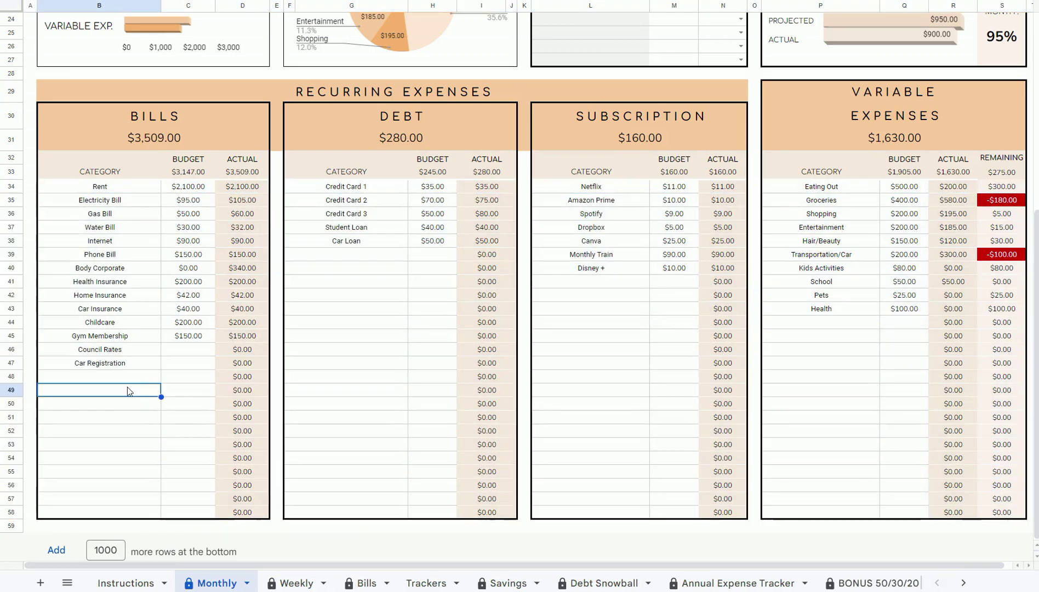
pyautogui.click(121, 350)
pyautogui.click(111, 444)
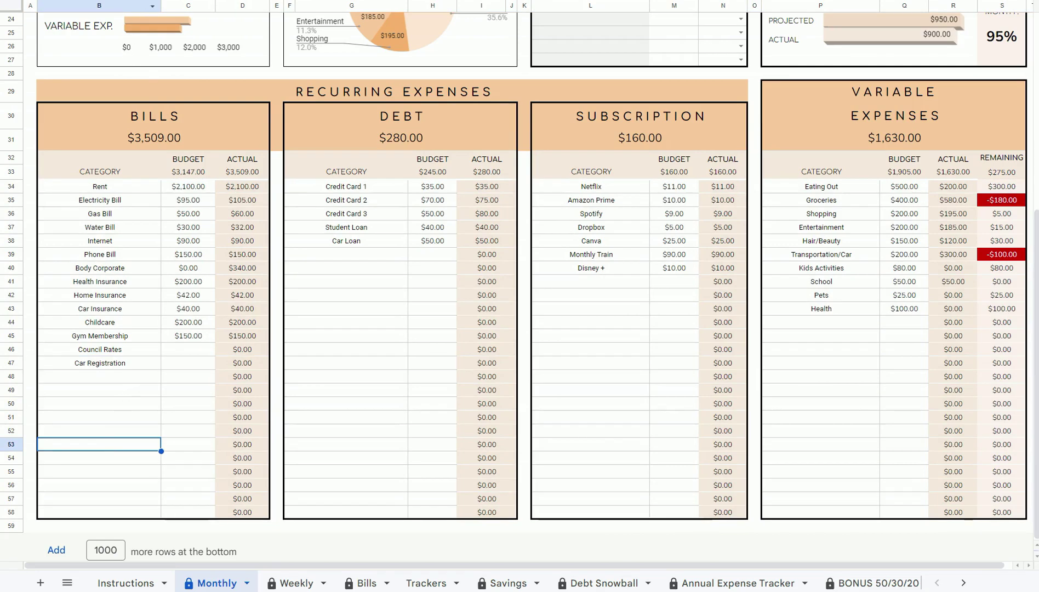
# - Select the Income categories L6:L15, then the Savings categories P6:P20
pyautogui.scroll(2, 509, 299)
pyautogui.scroll(5, 509, 299)
pyautogui.moveTo(630, 105); pyautogui.dragTo(631, 224)
pyautogui.moveTo(825, 106); pyautogui.dragTo(834, 287)
# - Look over the Weekly and Annual Expense Tracker sheets, then return to Monthly
pyautogui.click(590, 212)
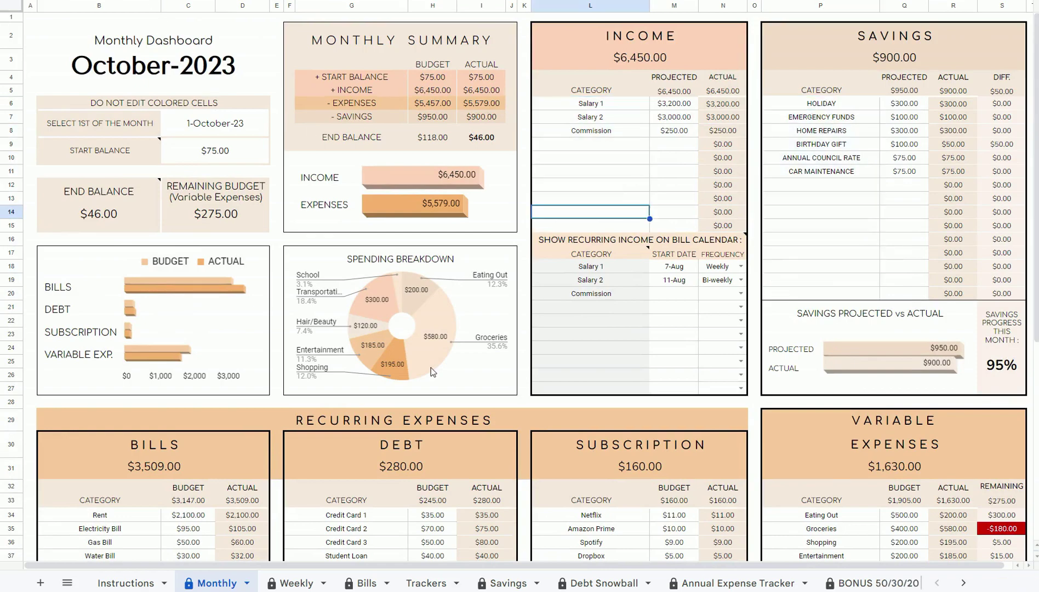
pyautogui.scroll(-2, 432, 367)
pyautogui.scroll(-6, 432, 368)
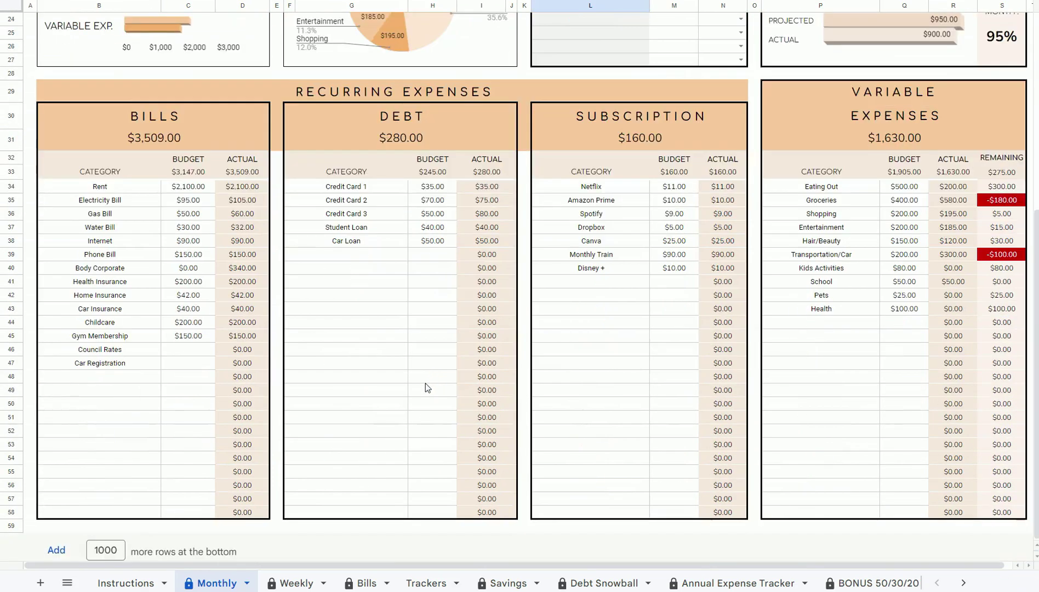
pyautogui.click(303, 584)
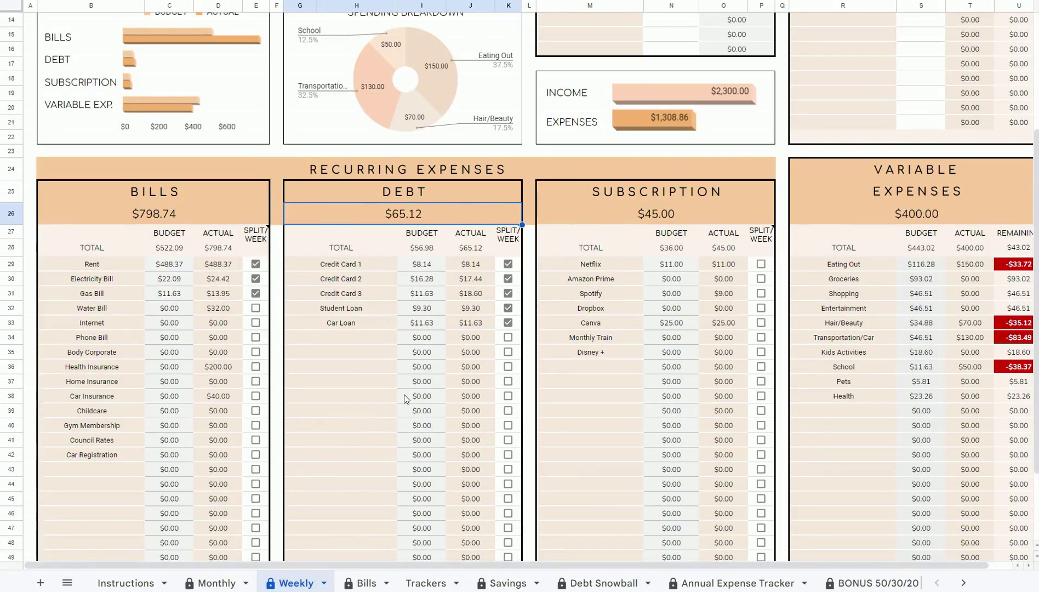
pyautogui.scroll(-2, 408, 391)
pyautogui.click(735, 582)
pyautogui.scroll(-20, 584, 343)
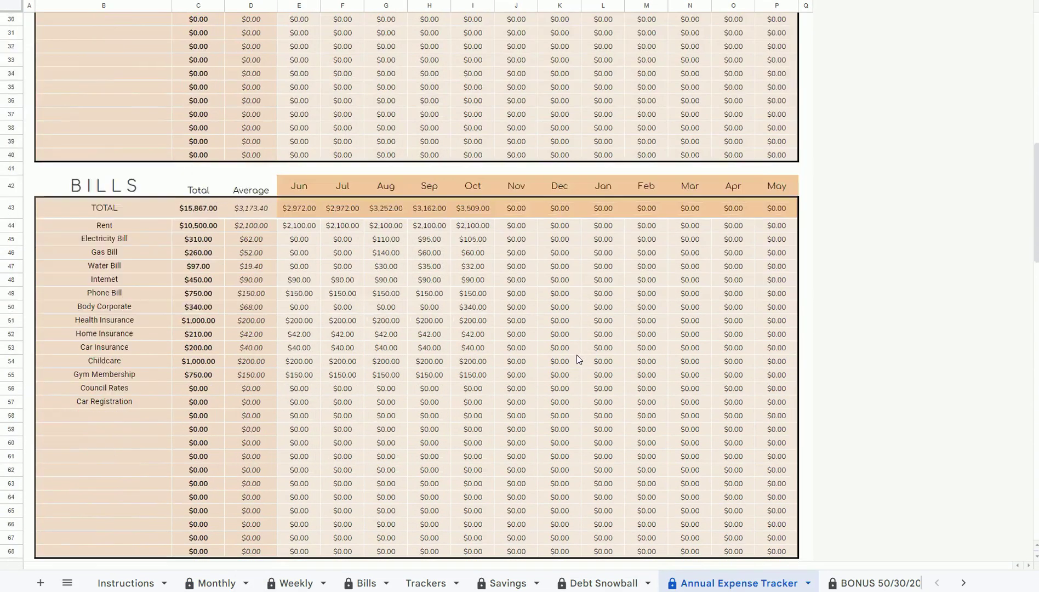
pyautogui.click(214, 582)
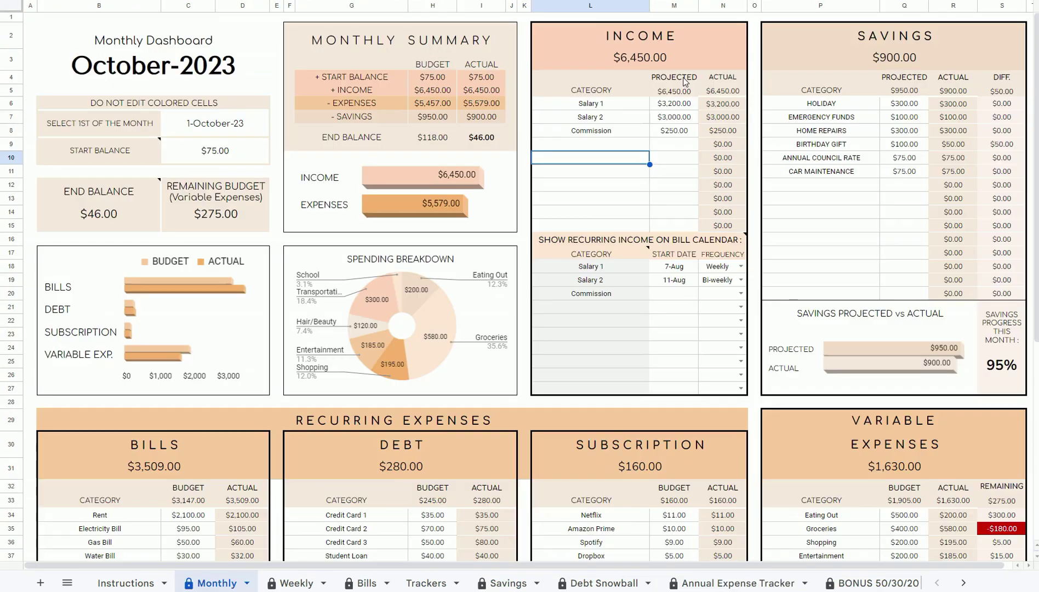
# - Check the Income and Savings PROJECTED totals and each expense table's BUDGET total
pyautogui.moveTo(673, 77); pyautogui.dragTo(674, 226)
pyautogui.moveTo(905, 79); pyautogui.dragTo(905, 295)
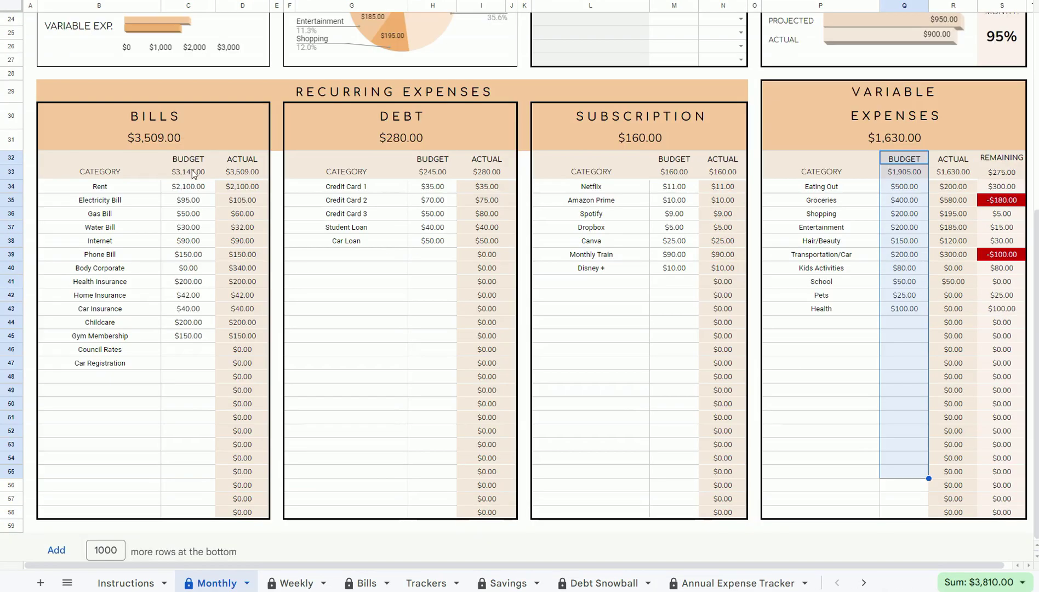
pyautogui.moveTo(192, 160); pyautogui.dragTo(193, 485)
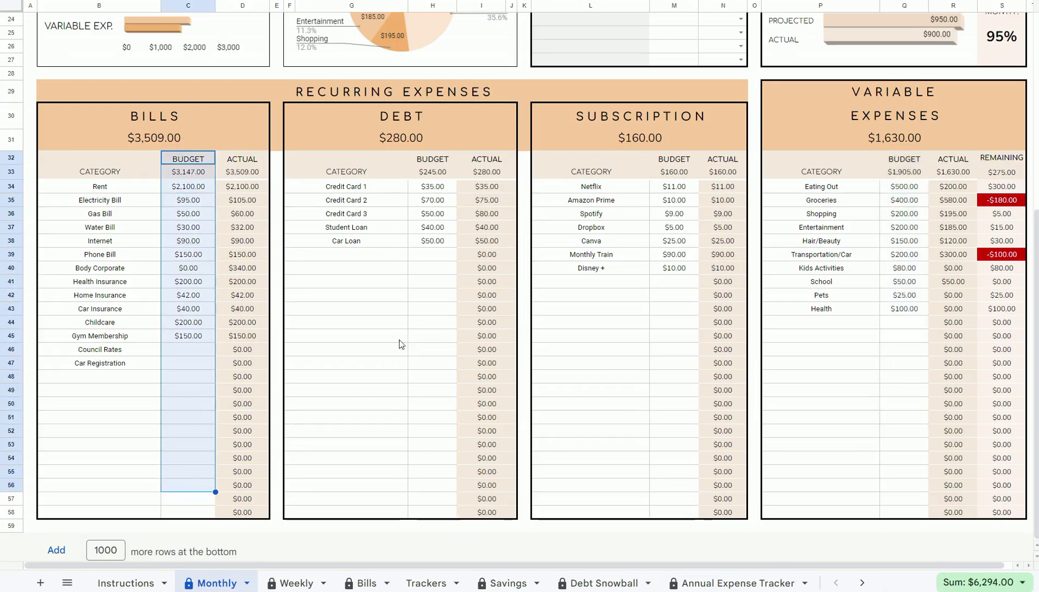
pyautogui.moveTo(436, 164); pyautogui.dragTo(436, 464)
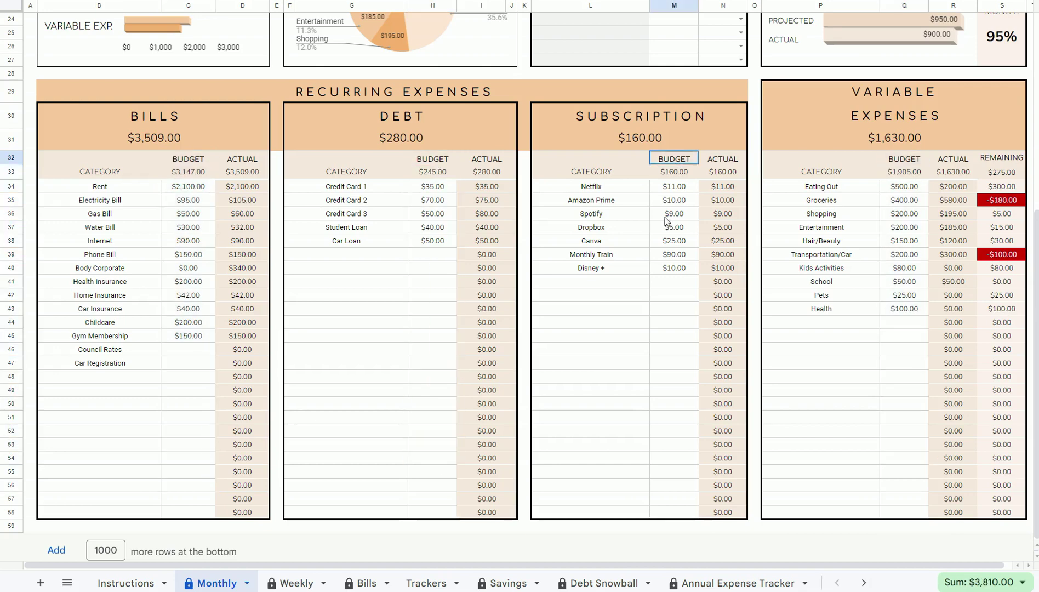
pyautogui.moveTo(673, 159); pyautogui.dragTo(674, 433)
pyautogui.moveTo(911, 167); pyautogui.dragTo(893, 459)
# - Select B29:N59 to total the Bills, Debt and Subscription tables together
pyautogui.scroll(6, 543, 409)
pyautogui.click(543, 403)
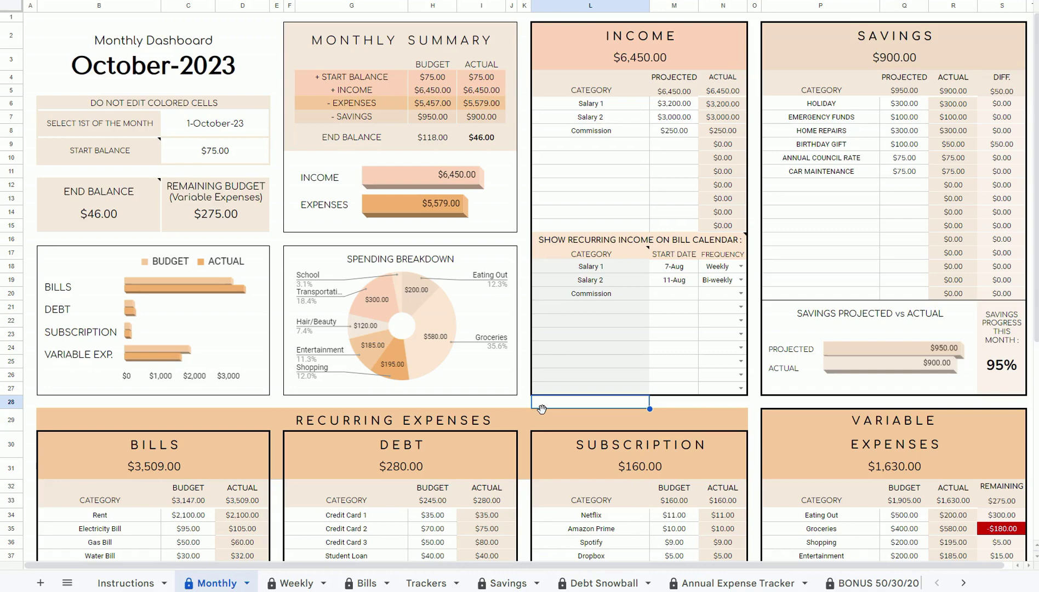
pyautogui.scroll(-6, 542, 409)
pyautogui.moveTo(333, 99); pyautogui.dragTo(581, 528)
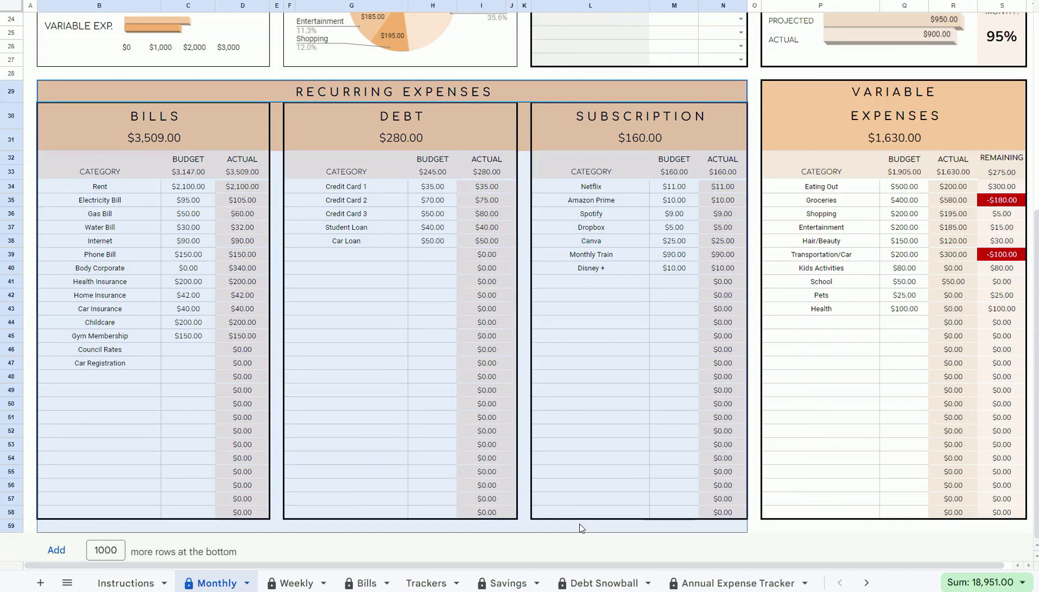
pyautogui.click(377, 585)
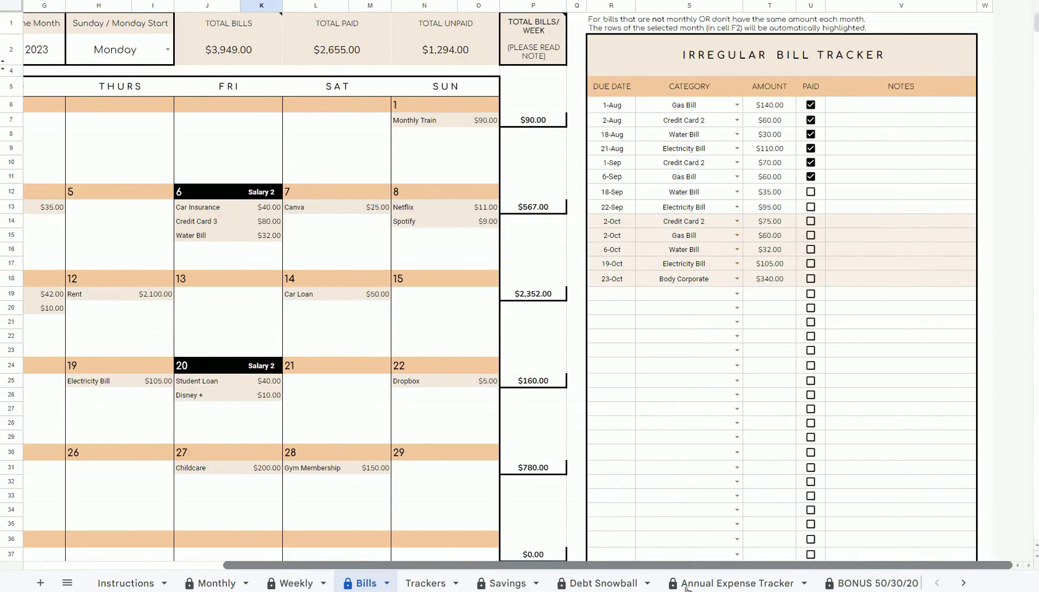
pyautogui.moveTo(496, 566); pyautogui.dragTo(296, 566)
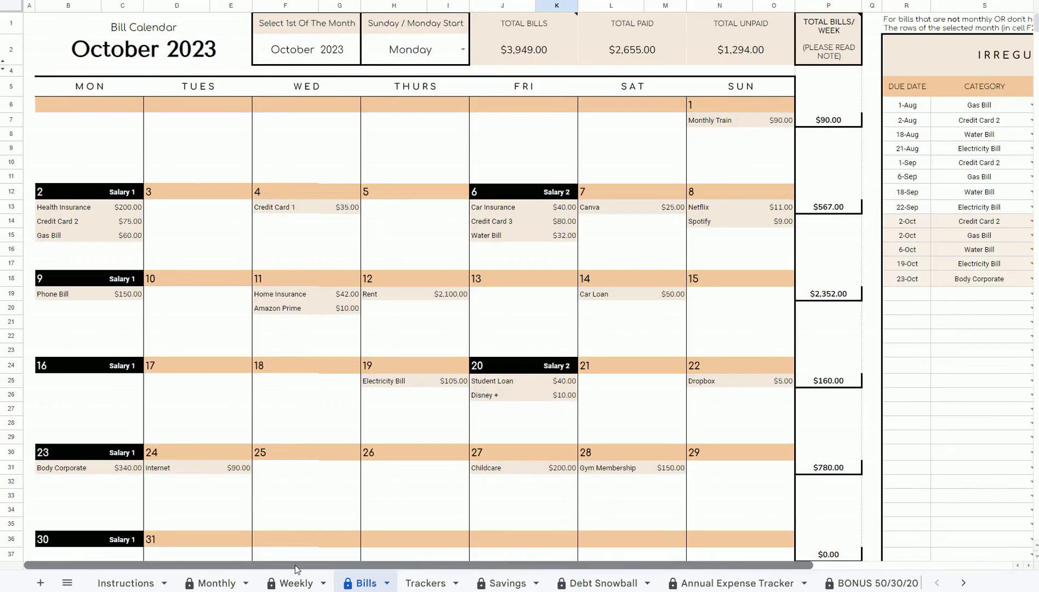
pyautogui.scroll(-10, 371, 425)
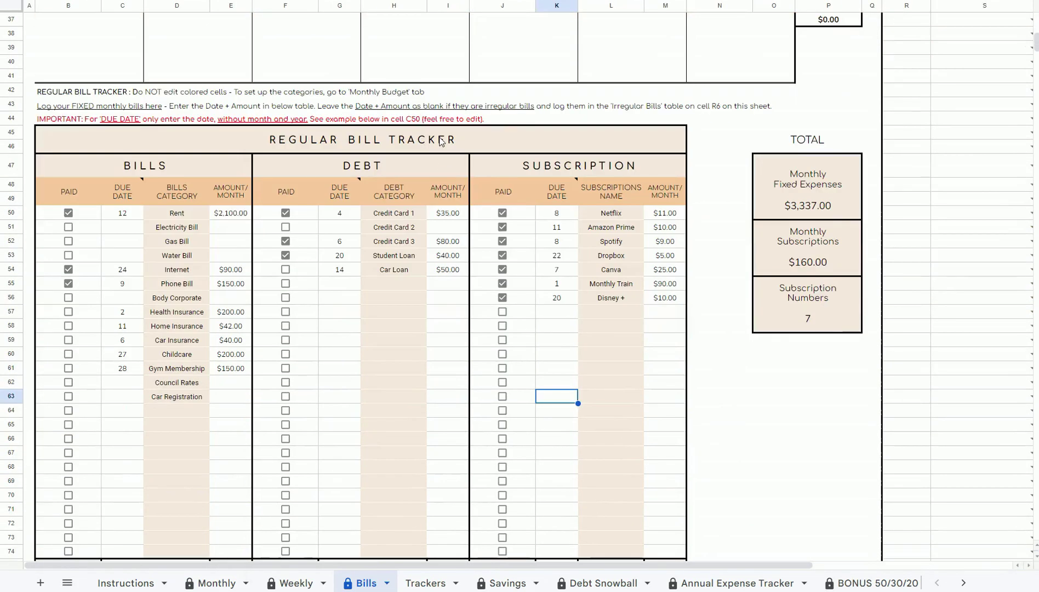
pyautogui.moveTo(442, 142); pyautogui.dragTo(521, 482)
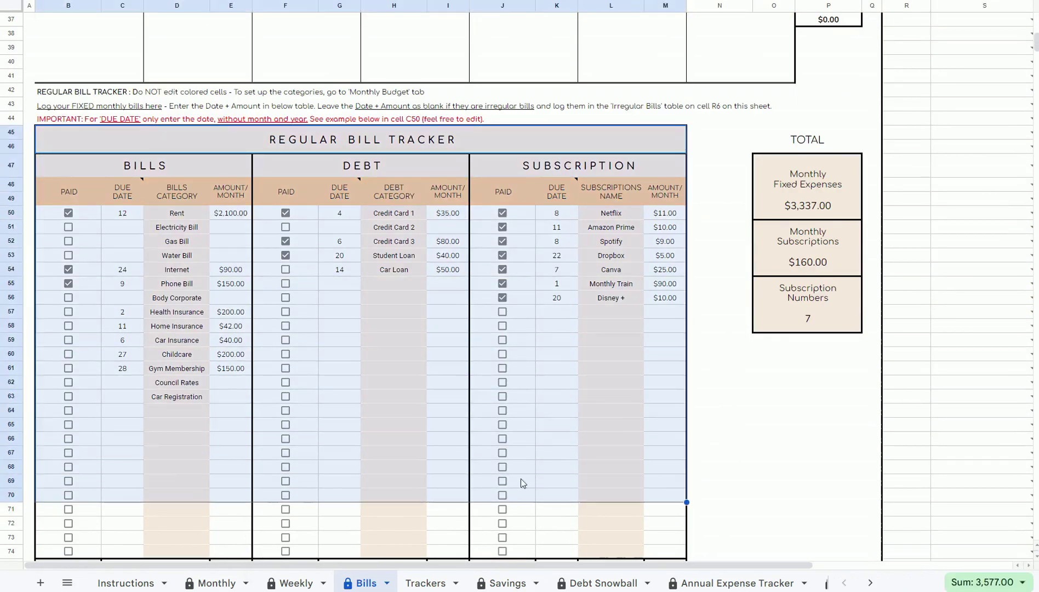
pyautogui.click(549, 429)
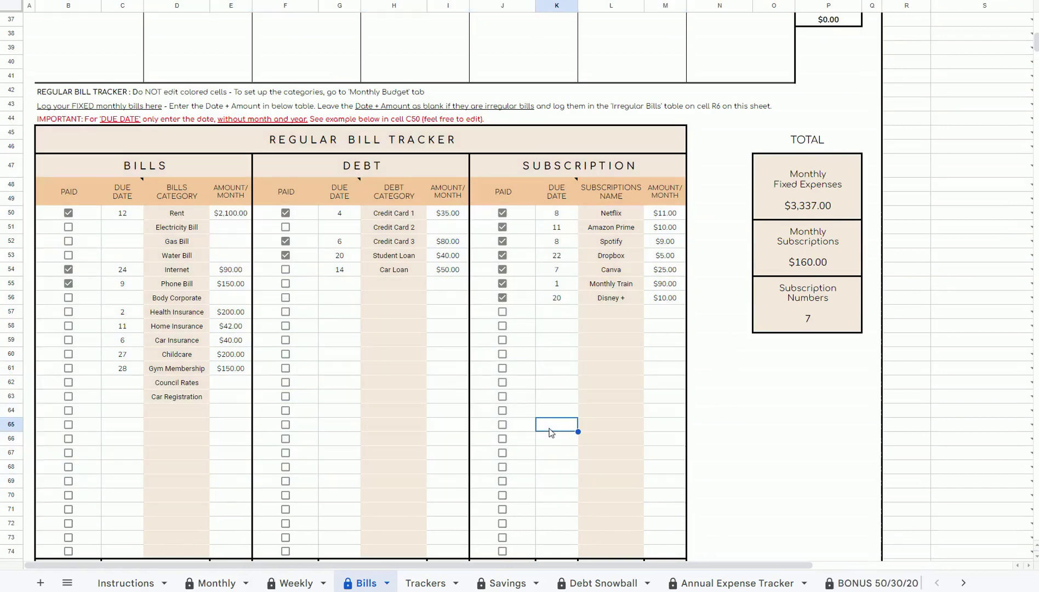
pyautogui.click(214, 583)
pyautogui.scroll(8, 658, 219)
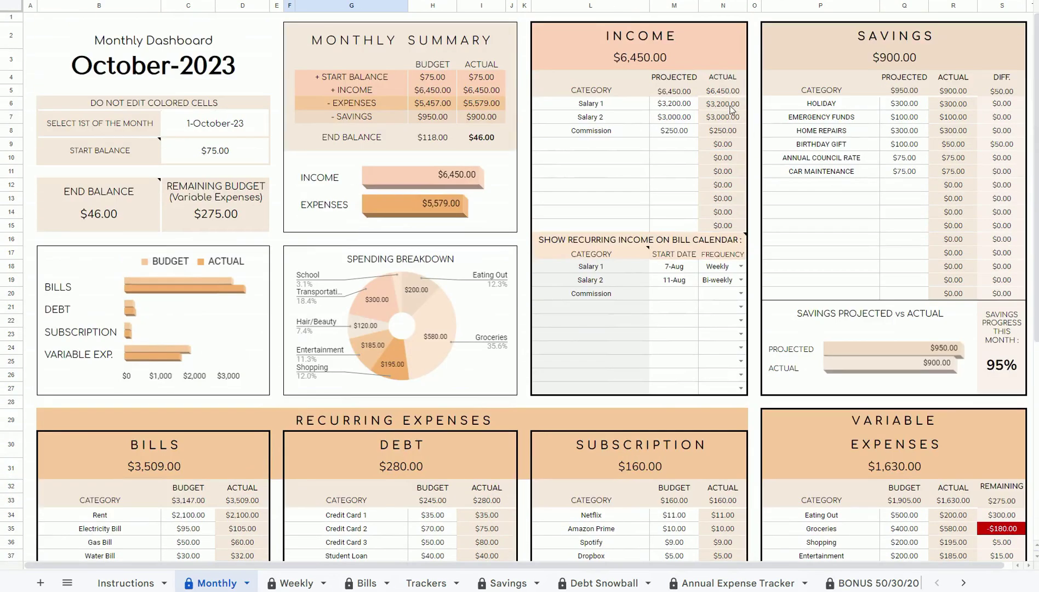
# - Point out the Income, Savings and Variable Expenses sections, then the Trackers sheet's logs
pyautogui.click(704, 44)
pyautogui.click(853, 49)
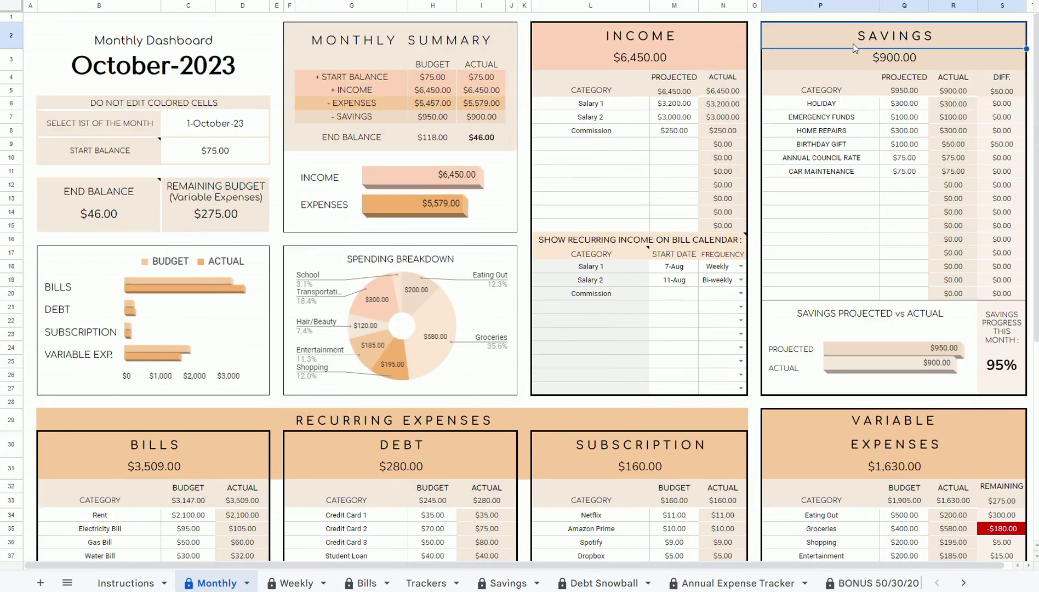
pyautogui.click(872, 419)
pyautogui.click(426, 583)
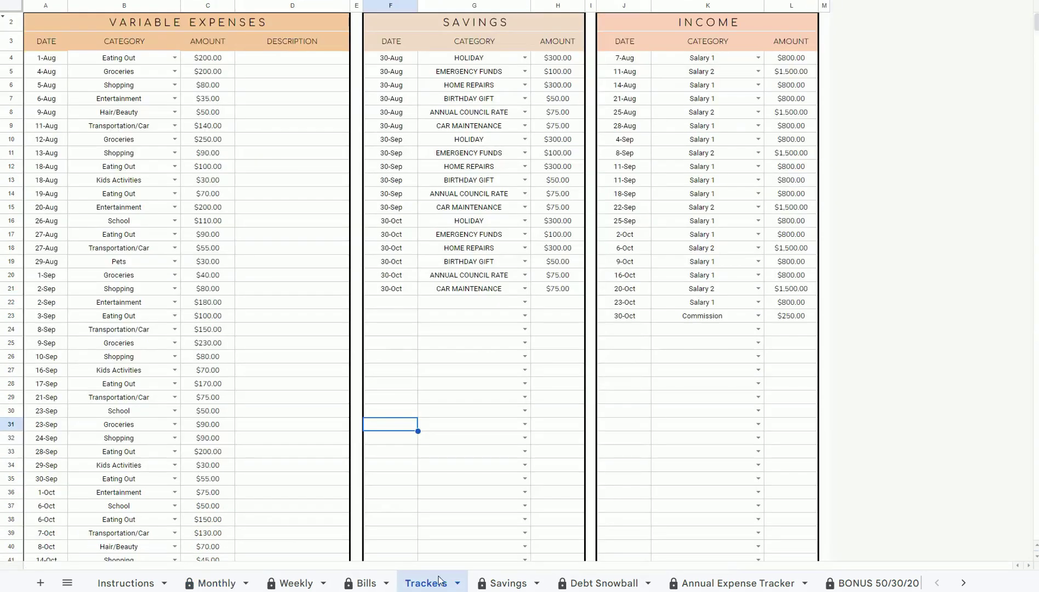
pyautogui.moveTo(224, 25); pyautogui.dragTo(677, 521)
pyautogui.click(484, 463)
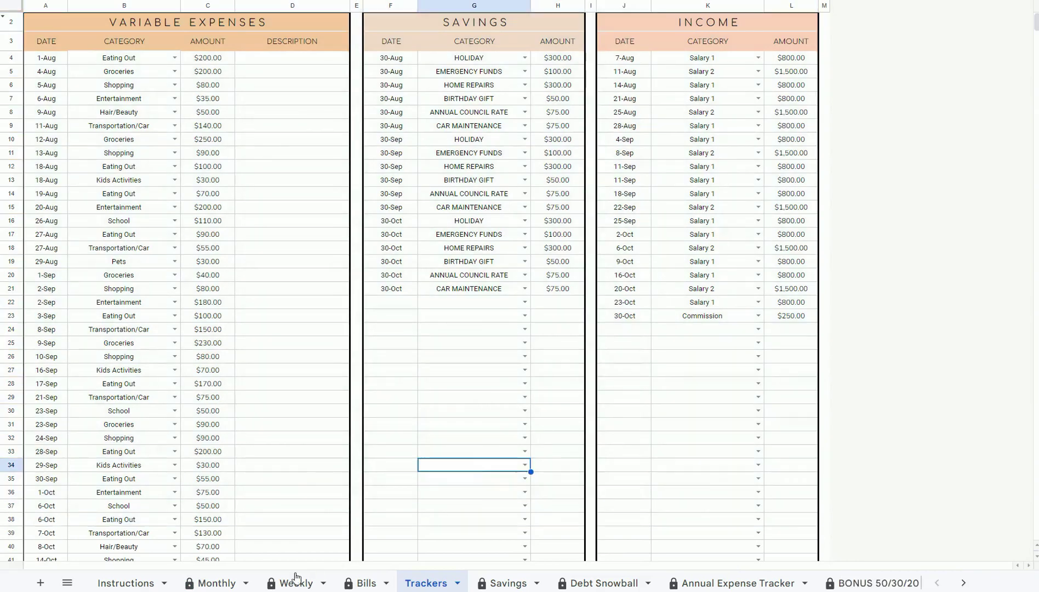
pyautogui.click(216, 584)
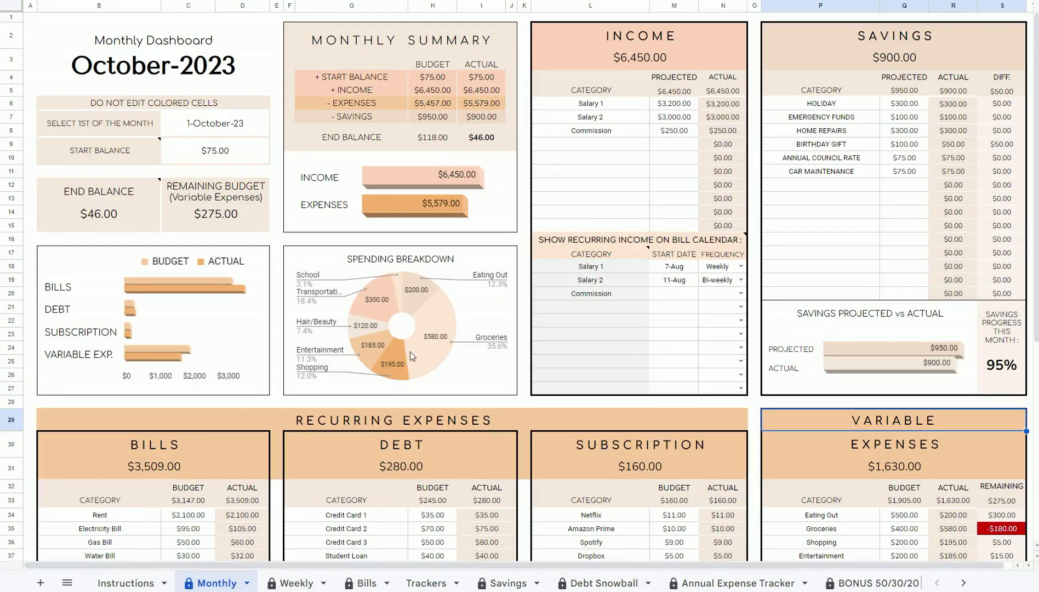
# - Check the ACTUAL totals of Bills, Debt, Subscription, Variable Expenses, Savings and Income
pyautogui.scroll(-6, 410, 351)
pyautogui.moveTo(245, 161); pyautogui.dragTo(242, 515)
pyautogui.moveTo(491, 160); pyautogui.dragTo(487, 512)
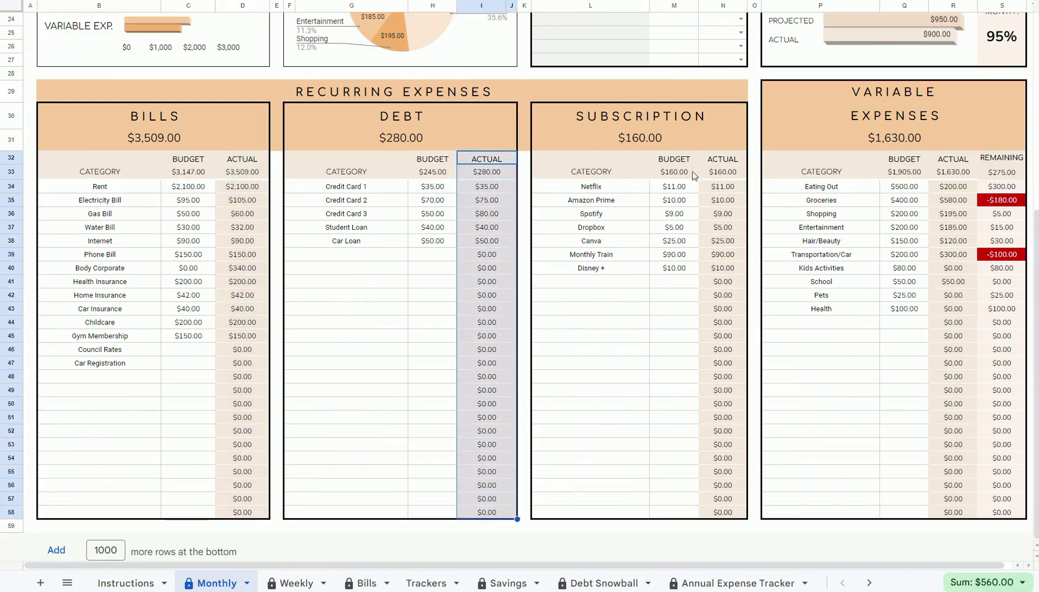
pyautogui.moveTo(723, 160); pyautogui.dragTo(722, 515)
pyautogui.moveTo(957, 159); pyautogui.dragTo(953, 510)
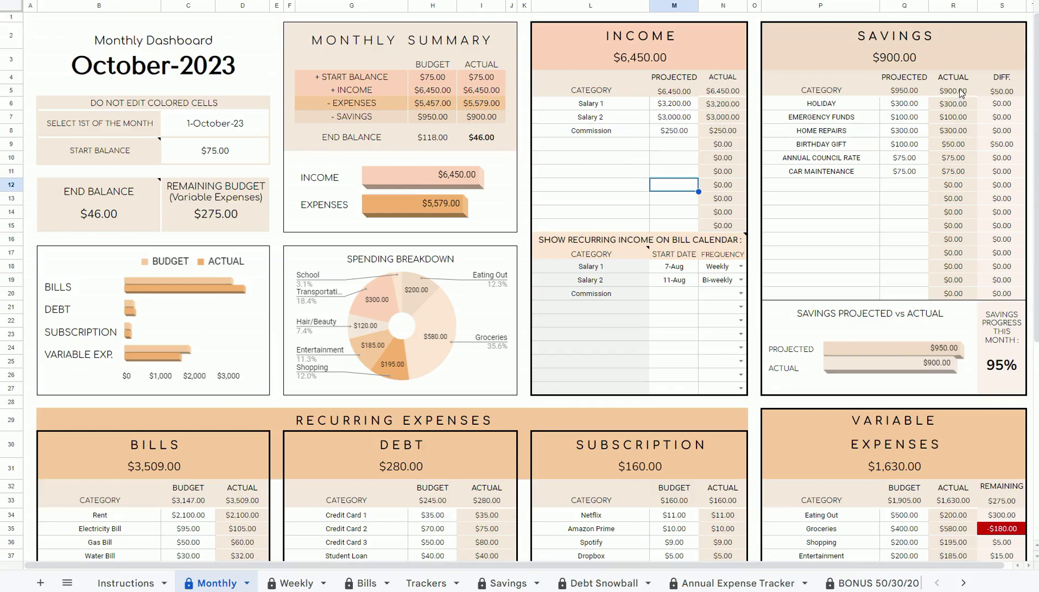
pyautogui.moveTo(960, 93); pyautogui.dragTo(954, 293)
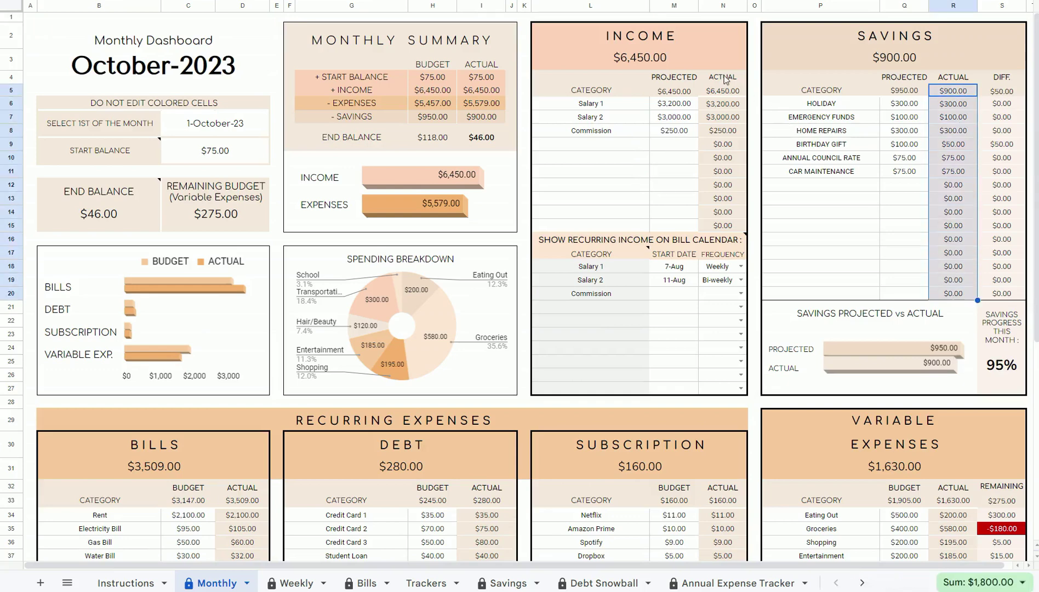
pyautogui.moveTo(726, 79); pyautogui.dragTo(728, 229)
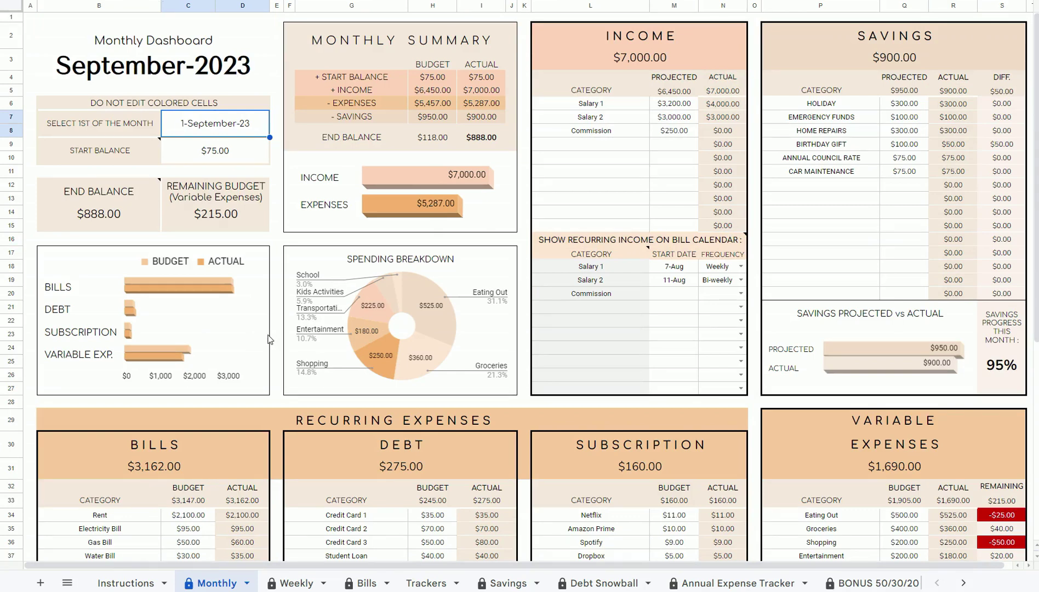
pyautogui.doubleClick(217, 131)
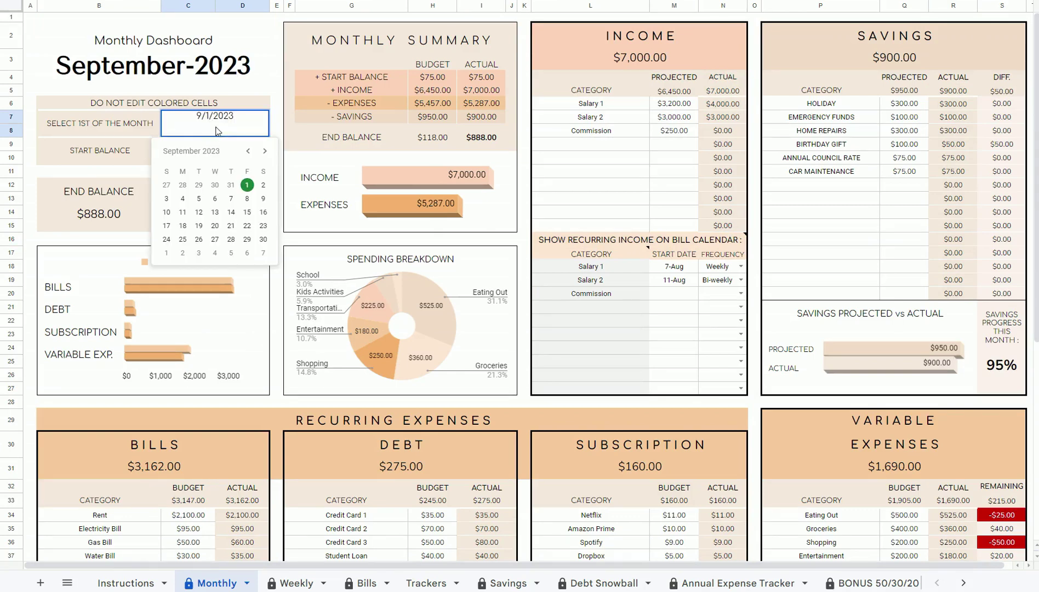
pyautogui.click(166, 253)
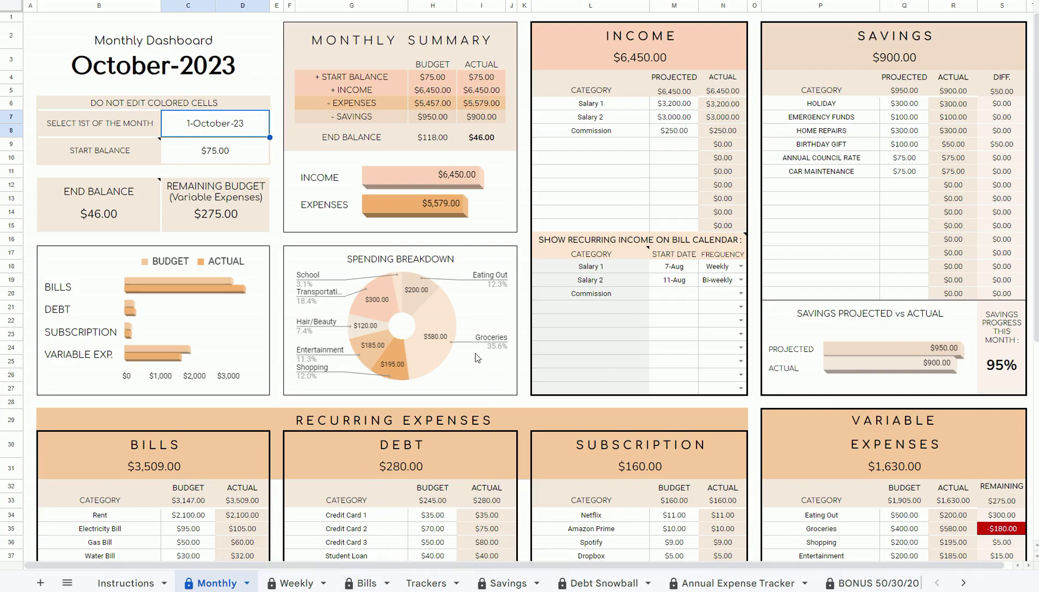
pyautogui.scroll(-8, 477, 366)
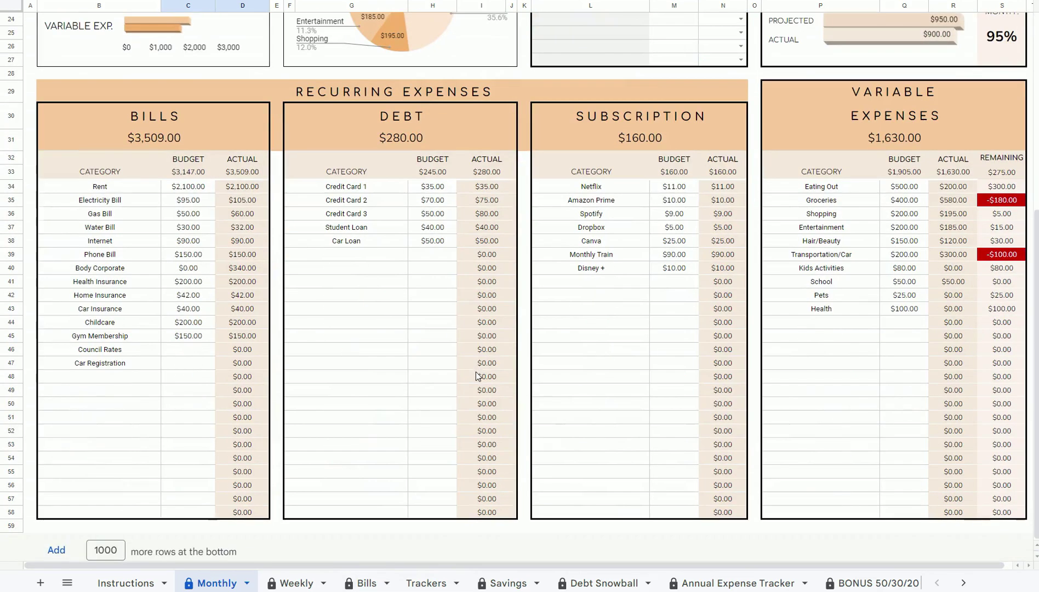
# - Select the Income vs Expenses and Savings Projected vs Actual charts
pyautogui.scroll(8, 476, 377)
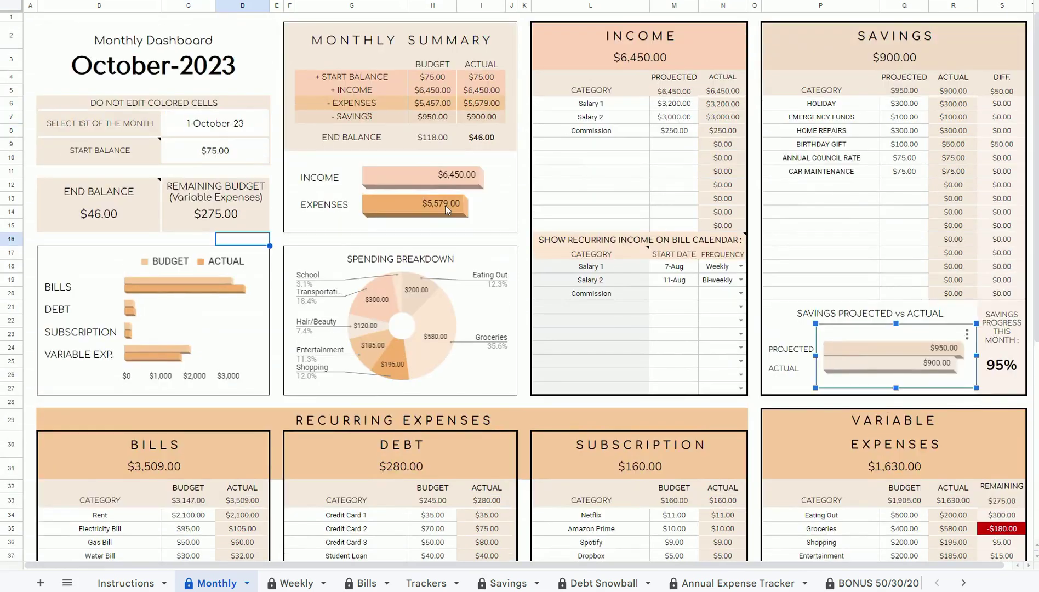
pyautogui.click(392, 211)
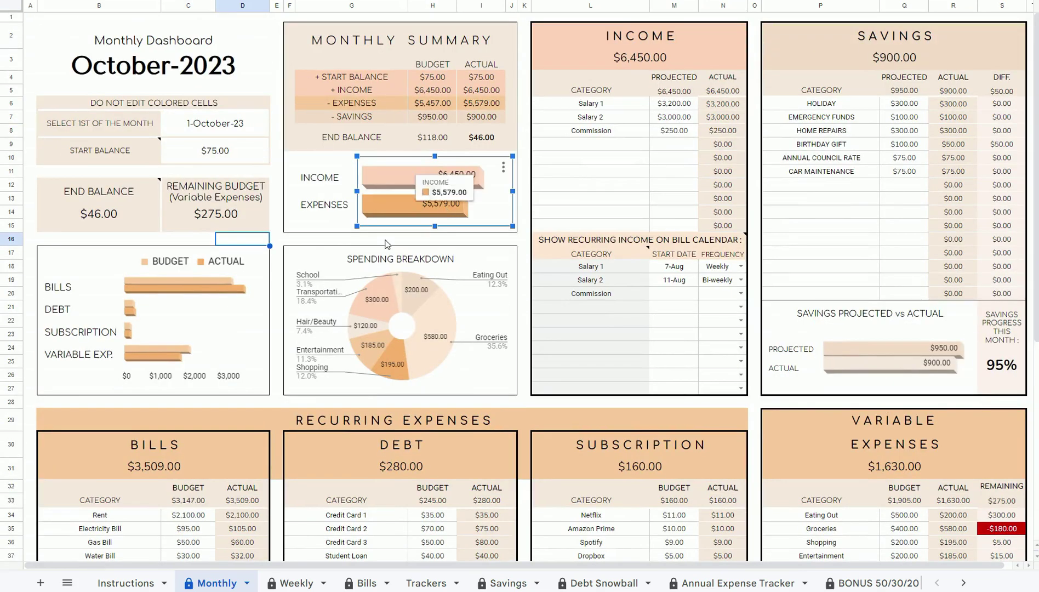
pyautogui.click(477, 333)
pyautogui.click(889, 356)
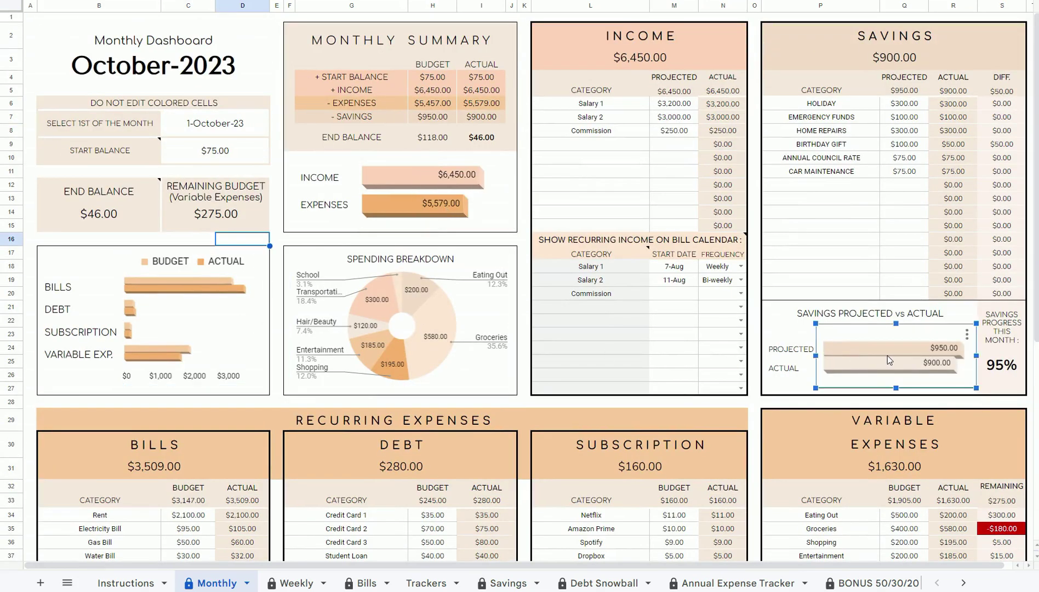
pyautogui.click(142, 171)
# - Inspect the Start Balance value and + START BALANCE figures, then go to Weekly
pyautogui.click(208, 156)
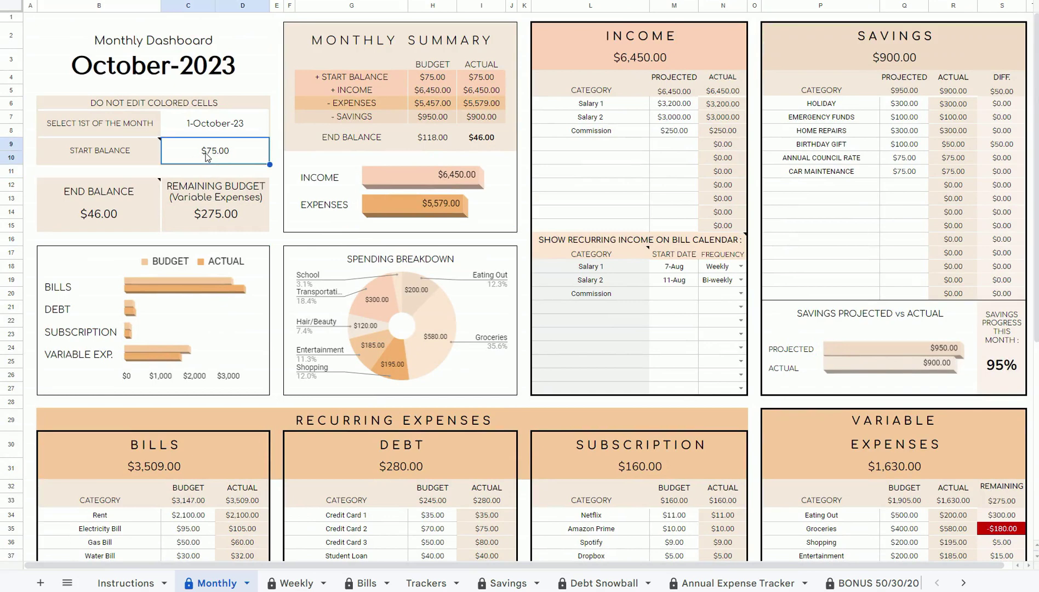
pyautogui.moveTo(158, 141)
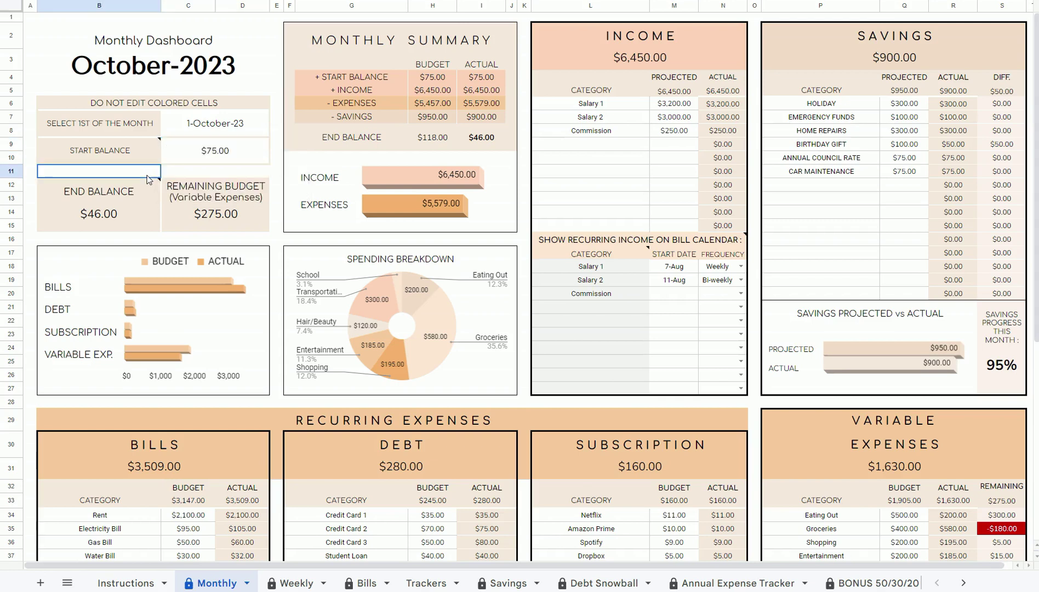
pyautogui.click(354, 81)
pyautogui.keyDown('shift'); pyautogui.click(491, 82); pyautogui.keyUp('shift')
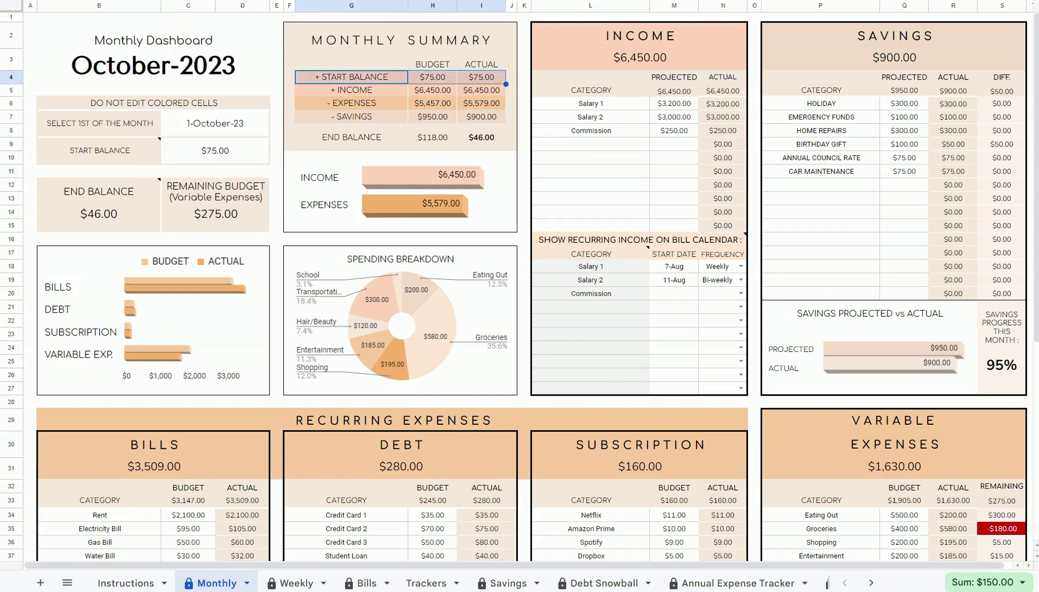
pyautogui.click(296, 584)
# - Set the Weekly Start Date to 9-Oct-23, making the week end 15-Oct-23
pyautogui.scroll(5, 329, 471)
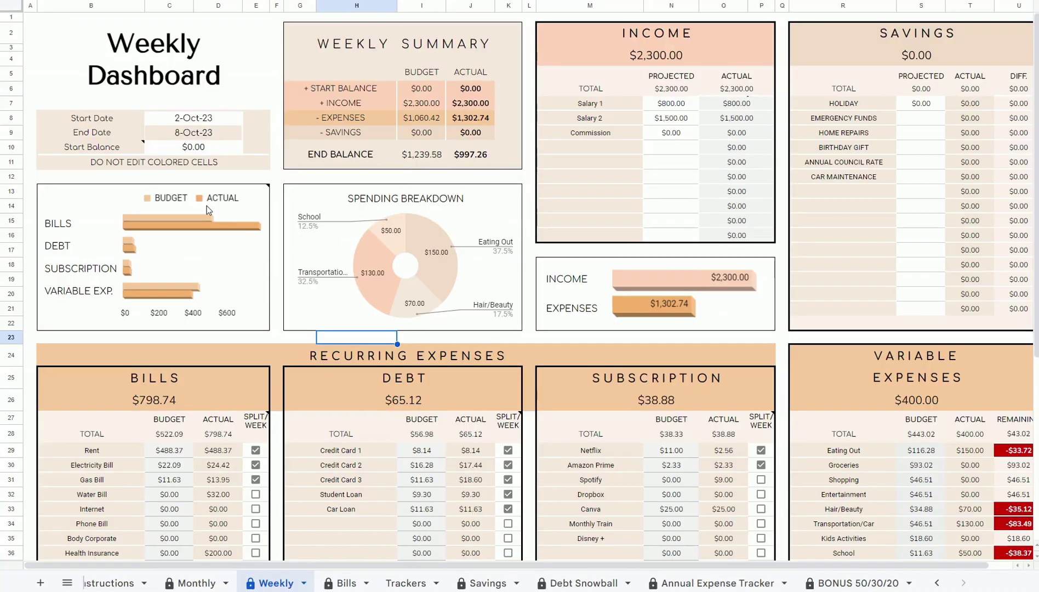
pyautogui.click(196, 118)
pyautogui.doubleClick(195, 117)
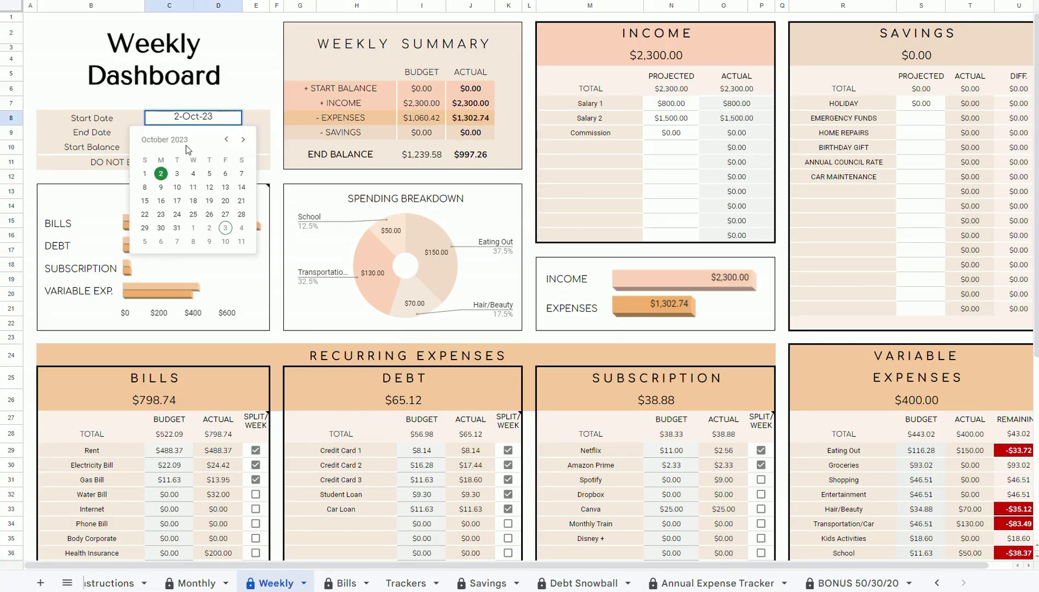
pyautogui.click(161, 190)
pyautogui.moveTo(92, 132); pyautogui.dragTo(193, 133)
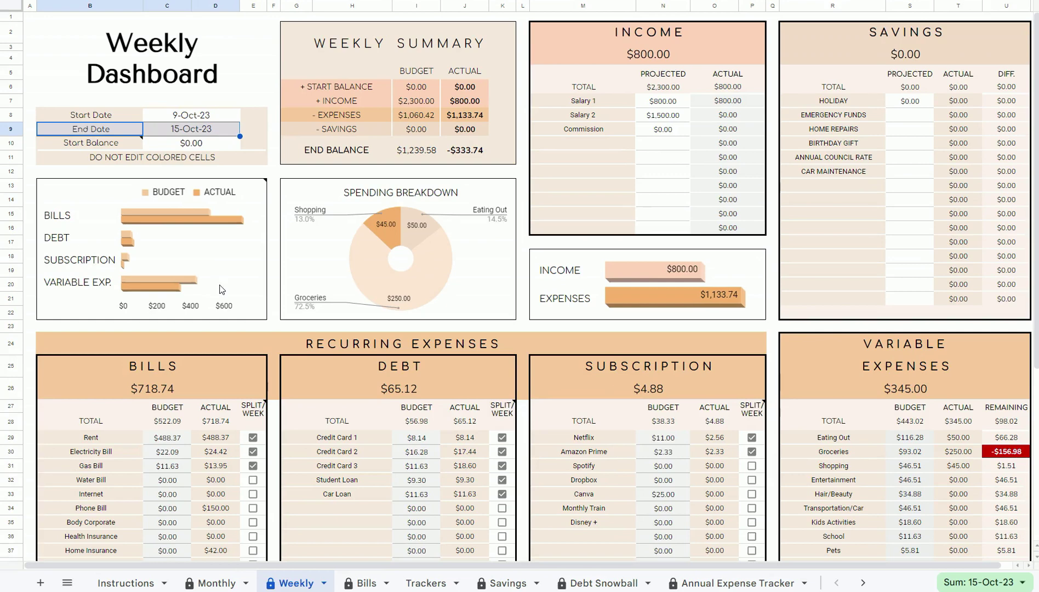
pyautogui.scroll(-5, 213, 305)
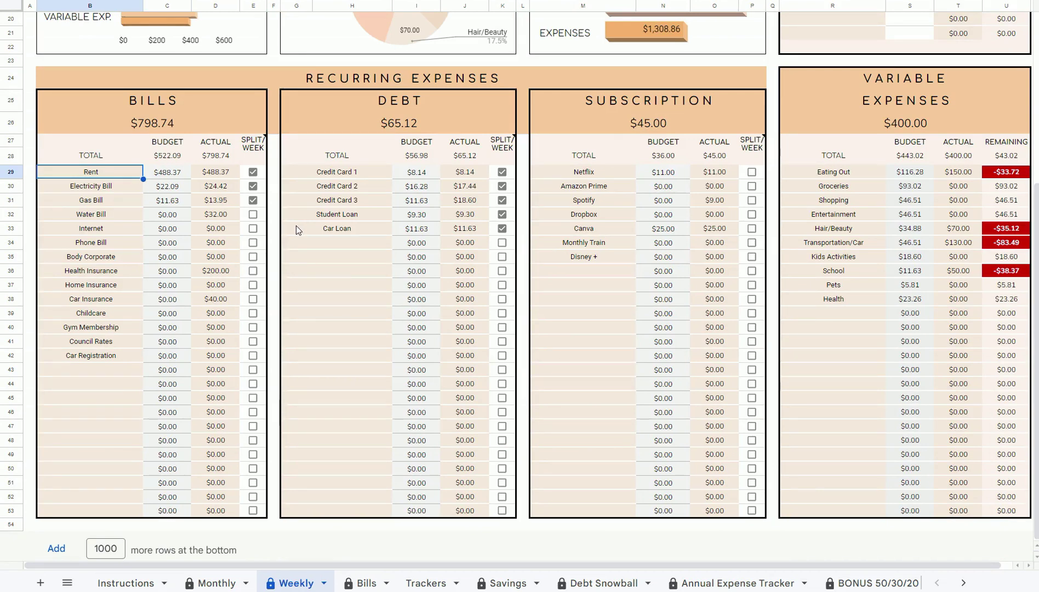
# - Select the SPLIT/WEEK checkbox columns and the Bills BUDGET and ACTUAL figures
pyautogui.moveTo(253, 171); pyautogui.dragTo(254, 469)
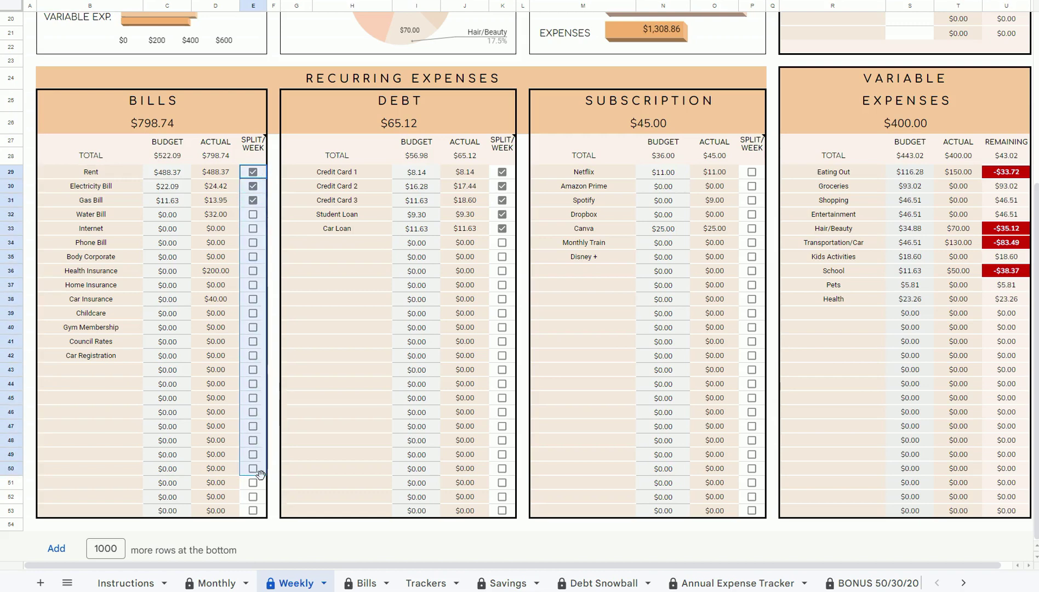
pyautogui.moveTo(514, 172); pyautogui.dragTo(510, 464)
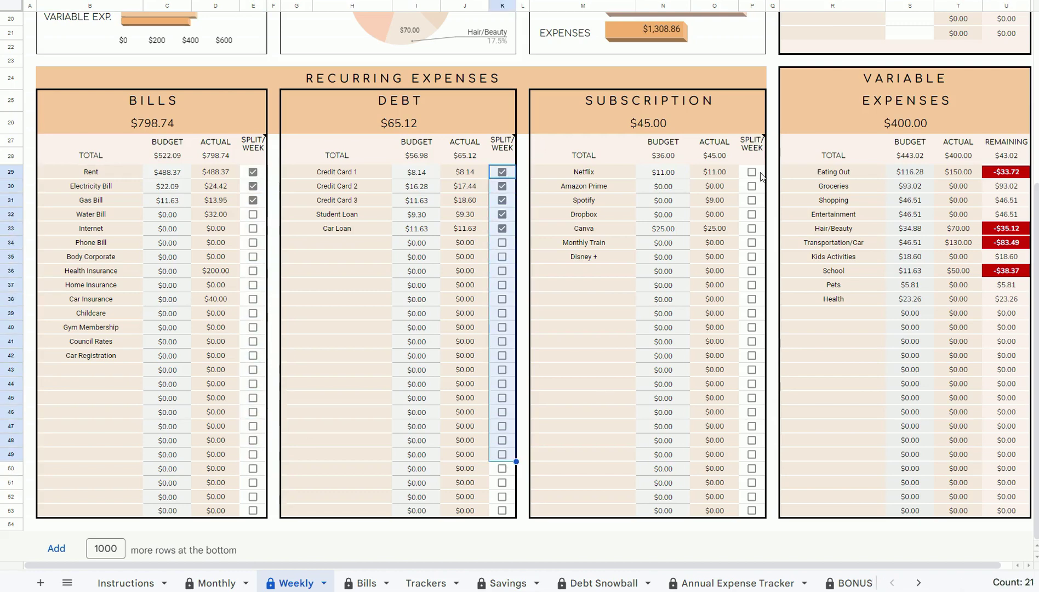
pyautogui.moveTo(752, 171); pyautogui.dragTo(746, 460)
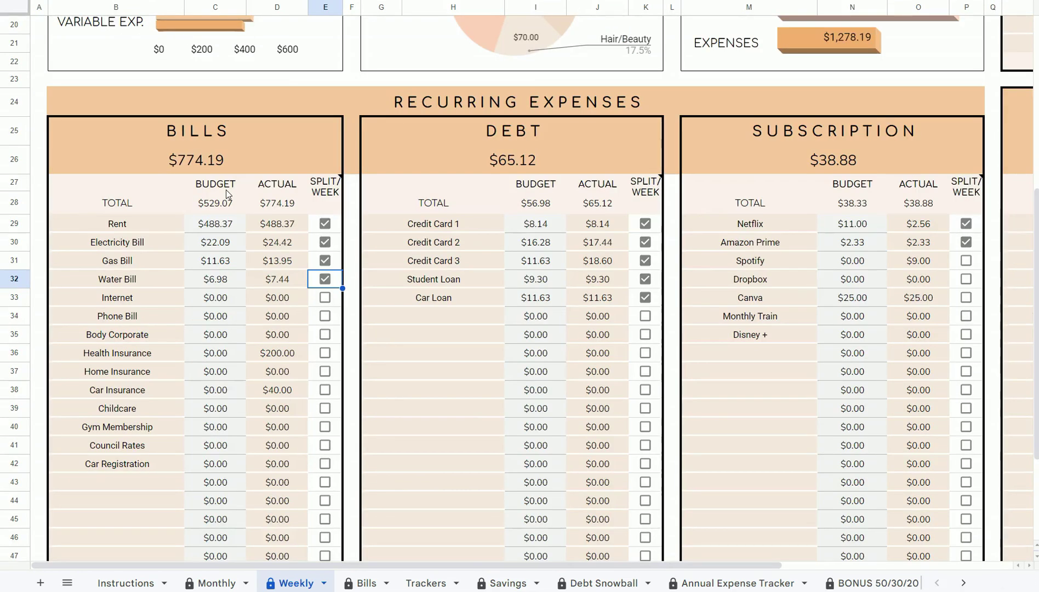
pyautogui.moveTo(226, 191); pyautogui.dragTo(222, 464)
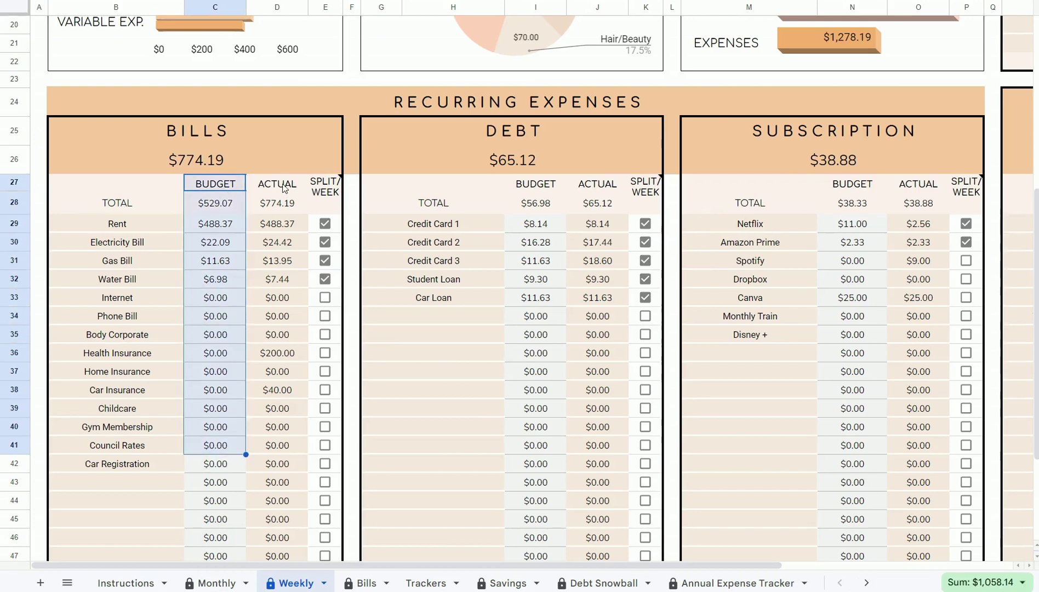
pyautogui.moveTo(285, 189); pyautogui.dragTo(284, 458)
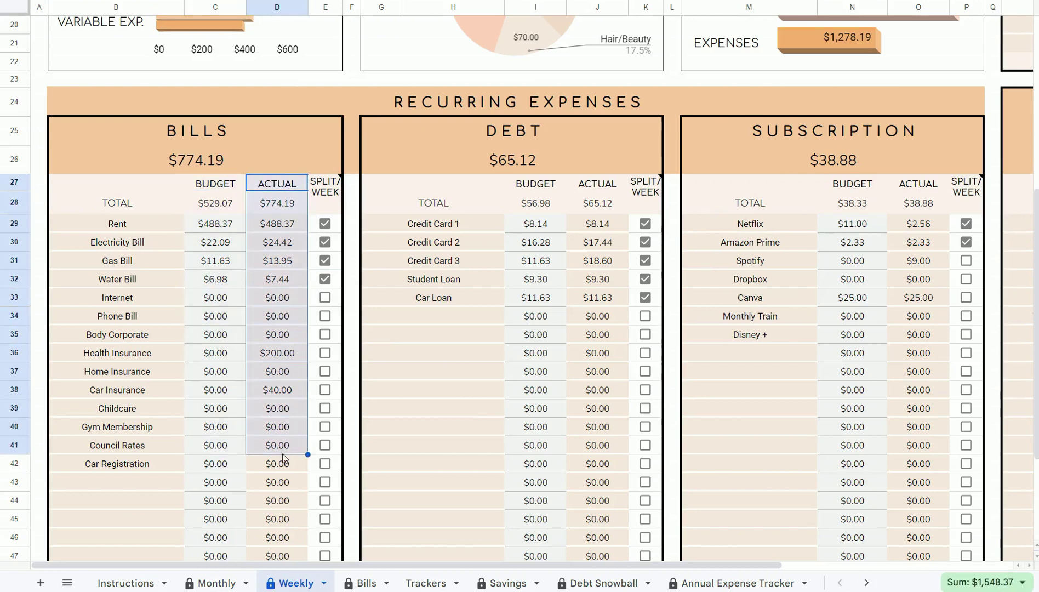
# - Split Internet, Phone Bill, Body Corporate and Health Insurance weekly, then open the Bills sheet
pyautogui.click(325, 298)
pyautogui.click(325, 317)
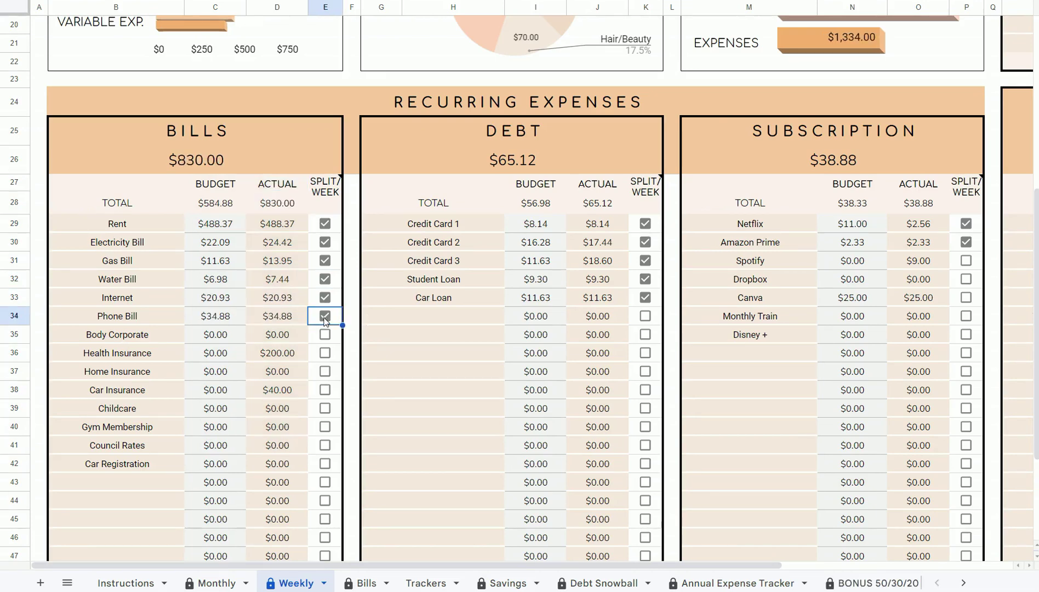
pyautogui.click(325, 335)
pyautogui.click(325, 353)
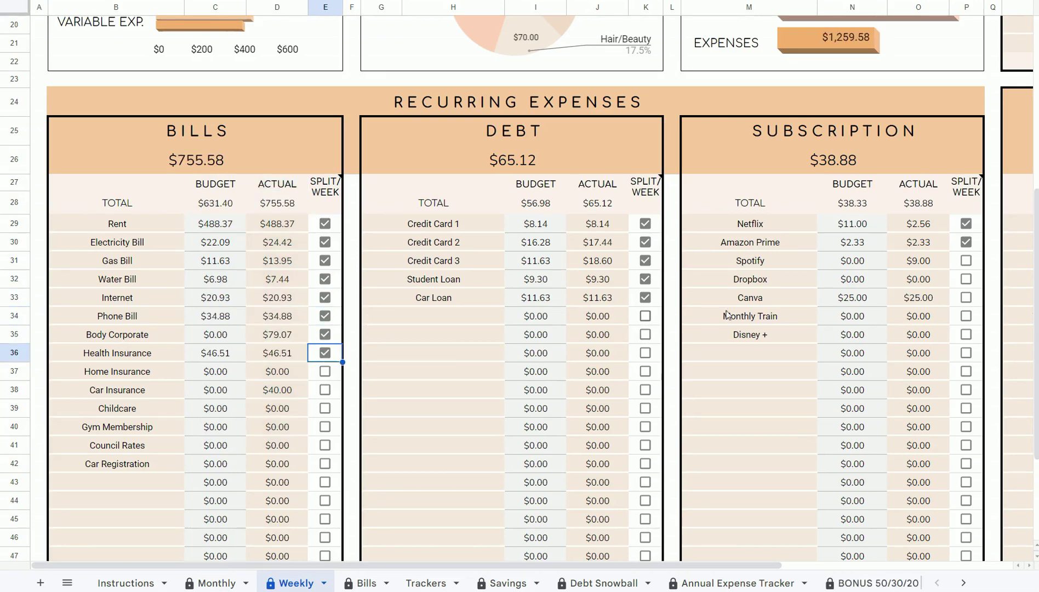
pyautogui.moveTo(512, 131); pyautogui.dragTo(910, 152)
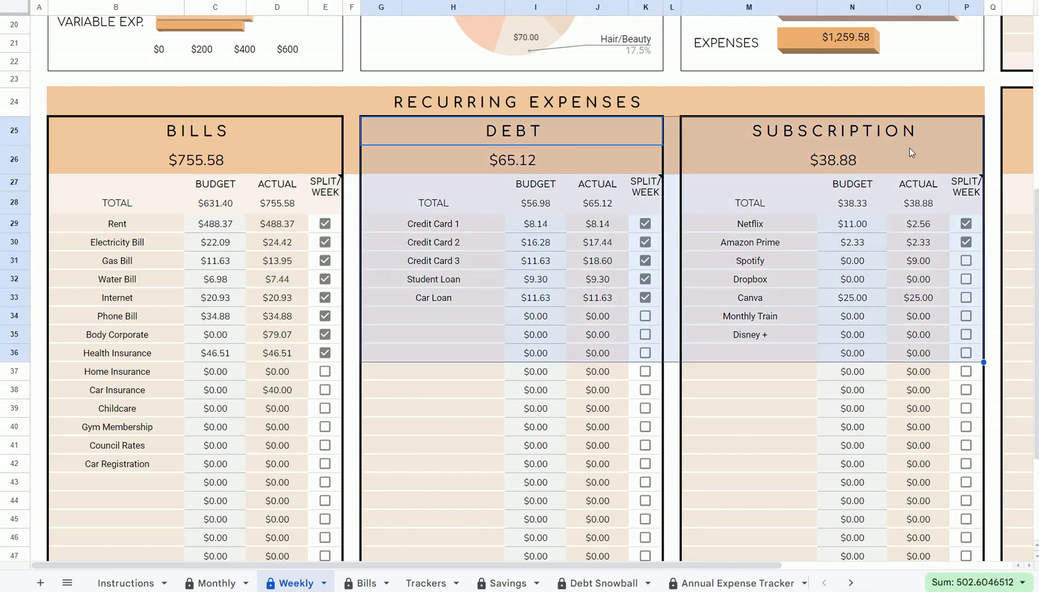
pyautogui.hotkey('ctrl', 'pagedown')
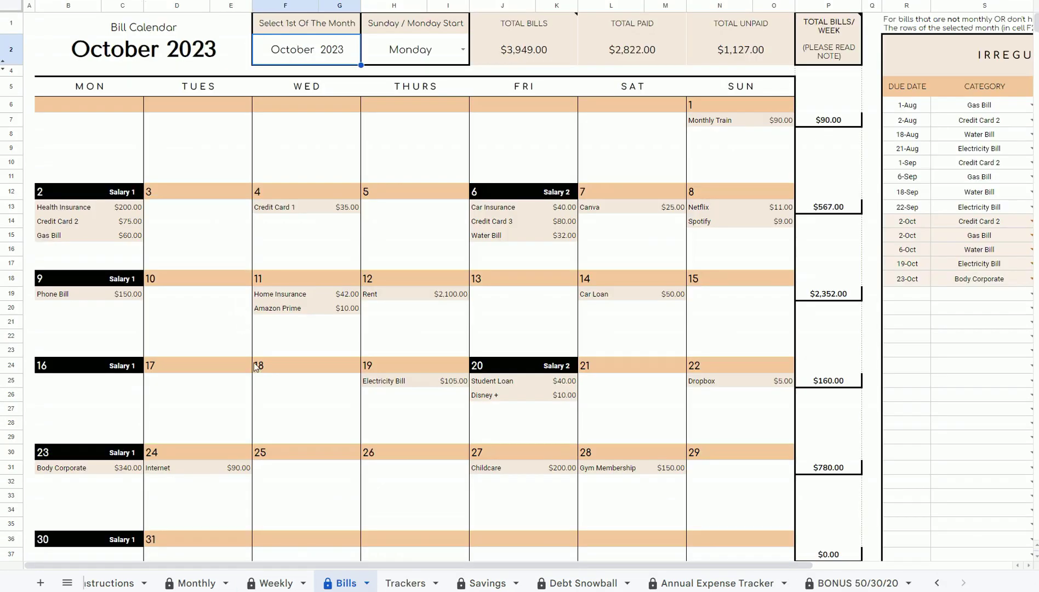
pyautogui.moveTo(344, 566); pyautogui.dragTo(618, 577)
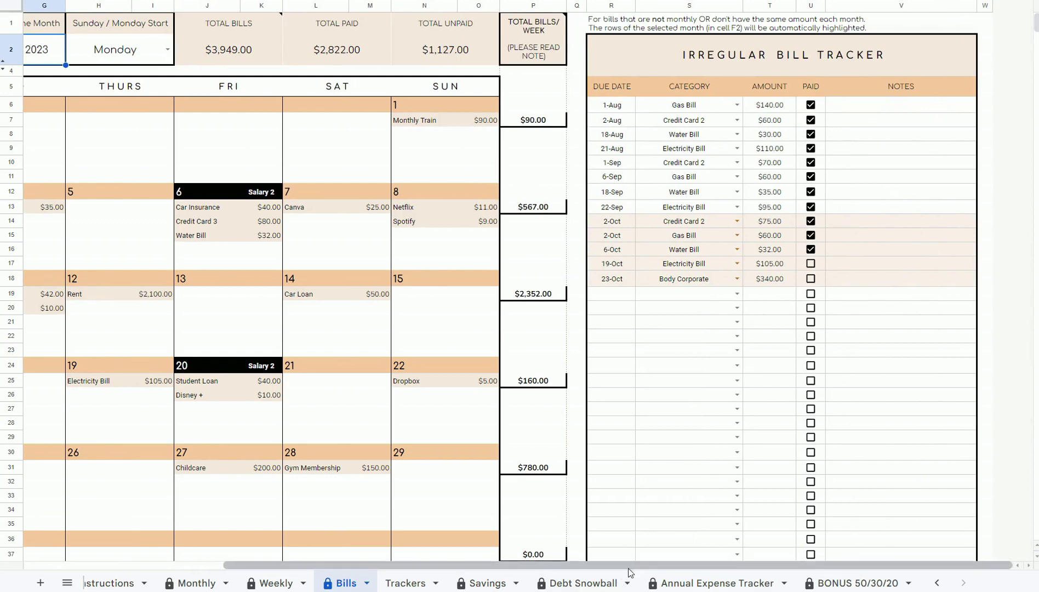
pyautogui.moveTo(505, 566); pyautogui.dragTo(307, 566)
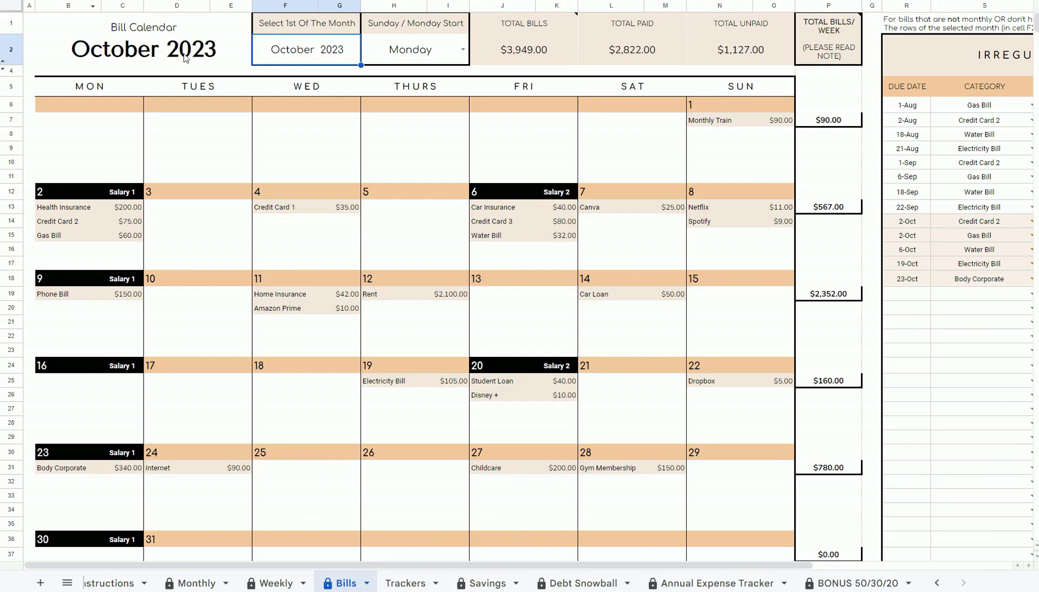
# - Try November 2023, February and March 2024 as the calendar month, then undo to November
pyautogui.doubleClick(279, 55)
pyautogui.click(307, 168)
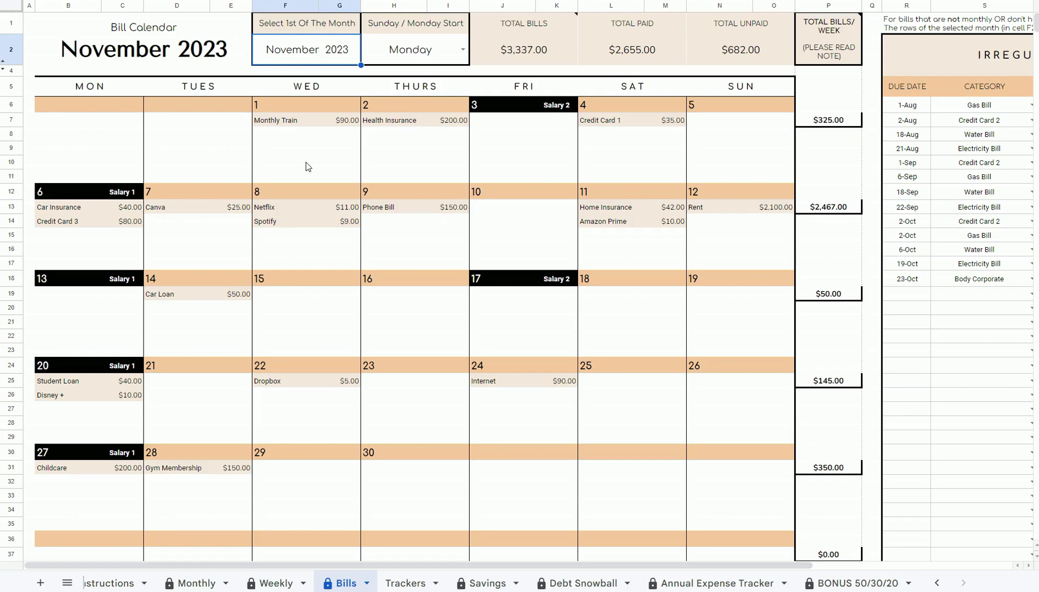
pyautogui.click(558, 82)
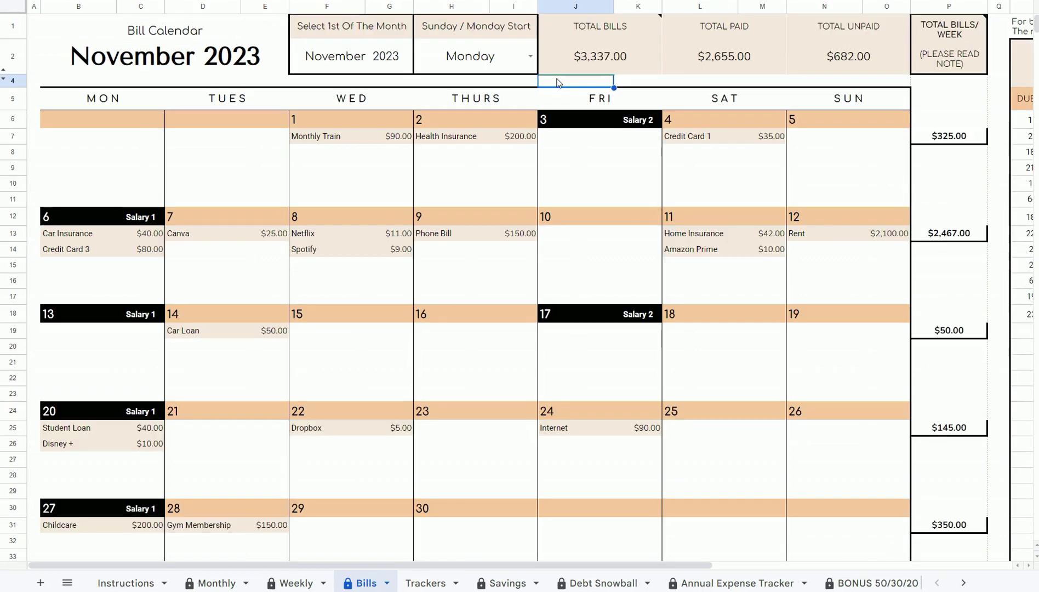
pyautogui.click(355, 63)
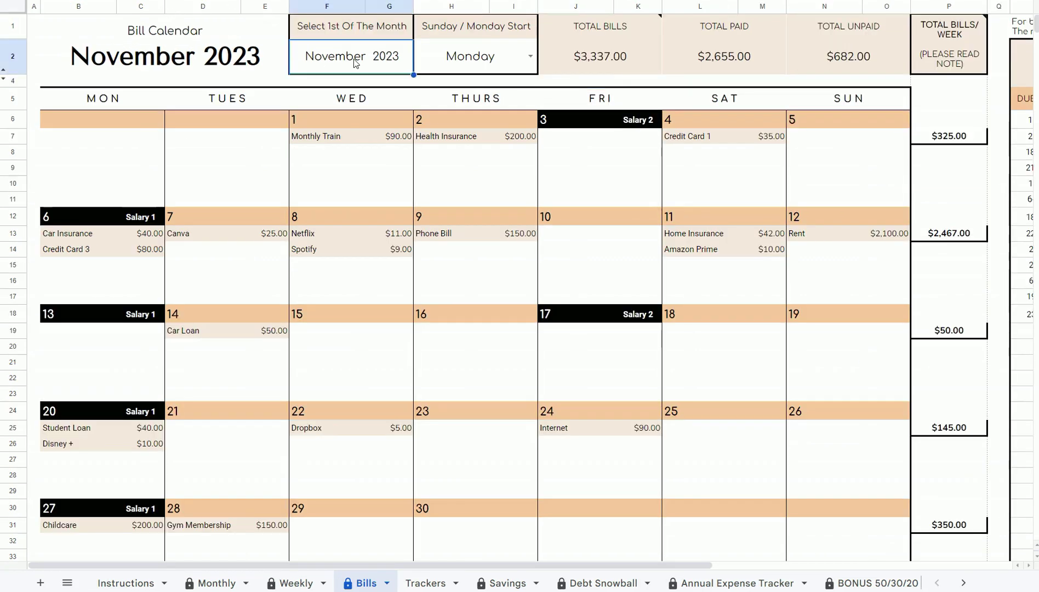
pyautogui.doubleClick(355, 63)
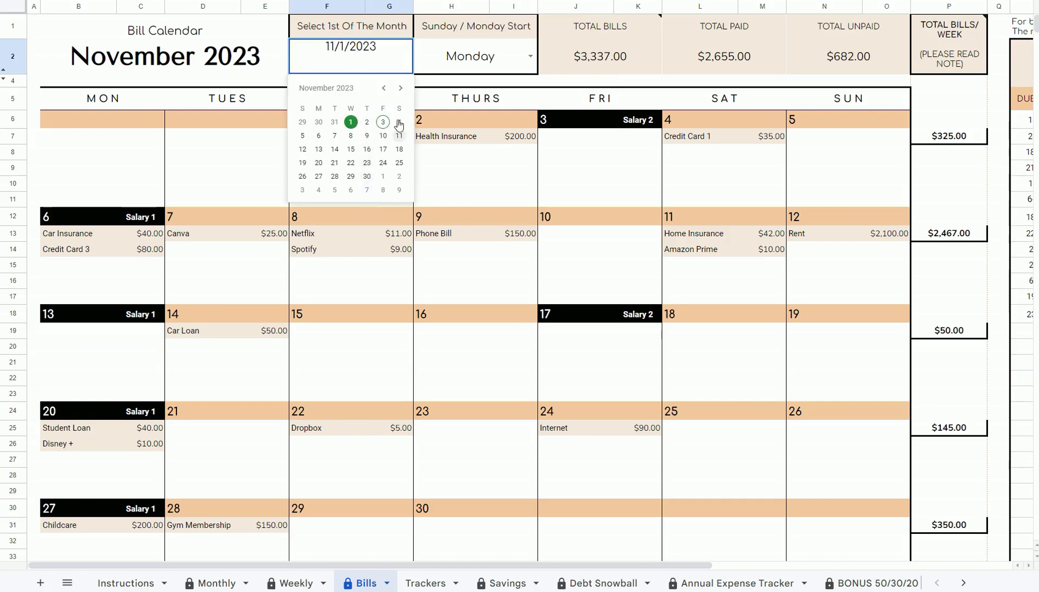
pyautogui.doubleClick(400, 90)
pyautogui.click(367, 176)
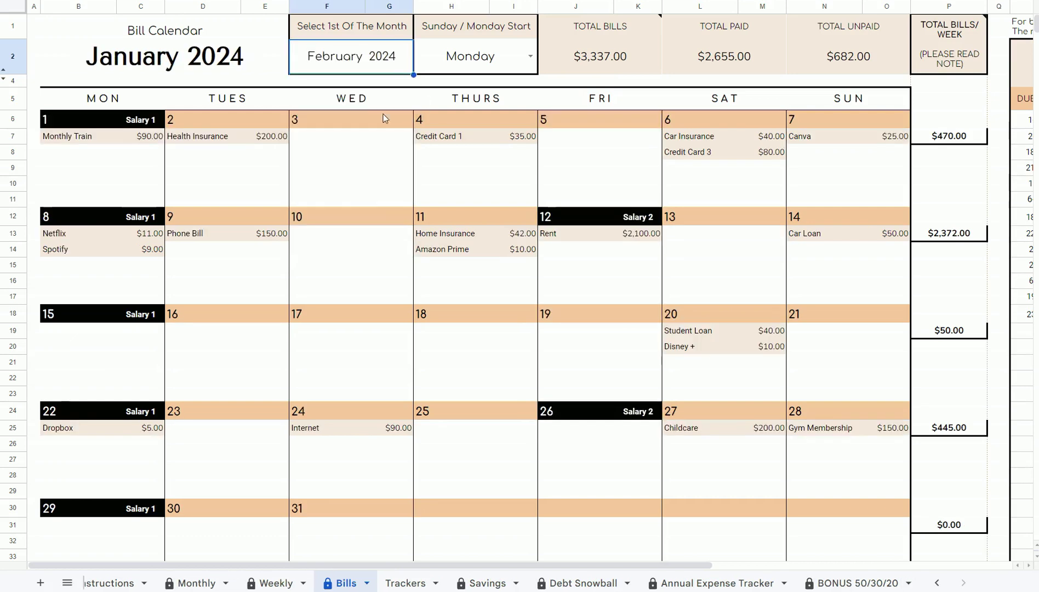
pyautogui.press('Up')
pyautogui.press('Right')
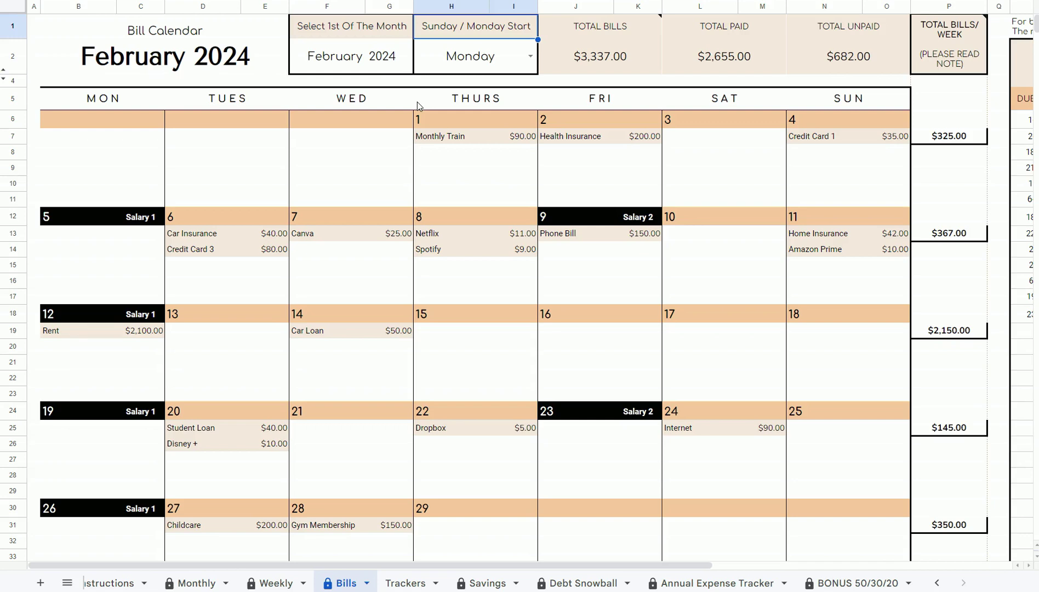
pyautogui.doubleClick(390, 63)
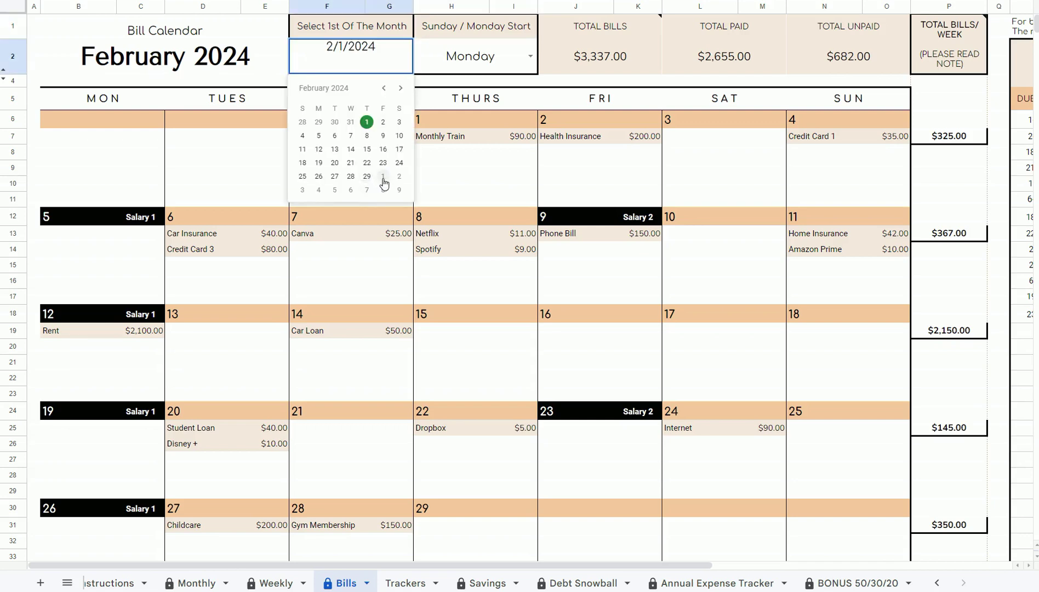
pyautogui.click(383, 177)
pyautogui.hotkey('ctrl', 'z')
pyautogui.hotkey('ctrl', 'z')
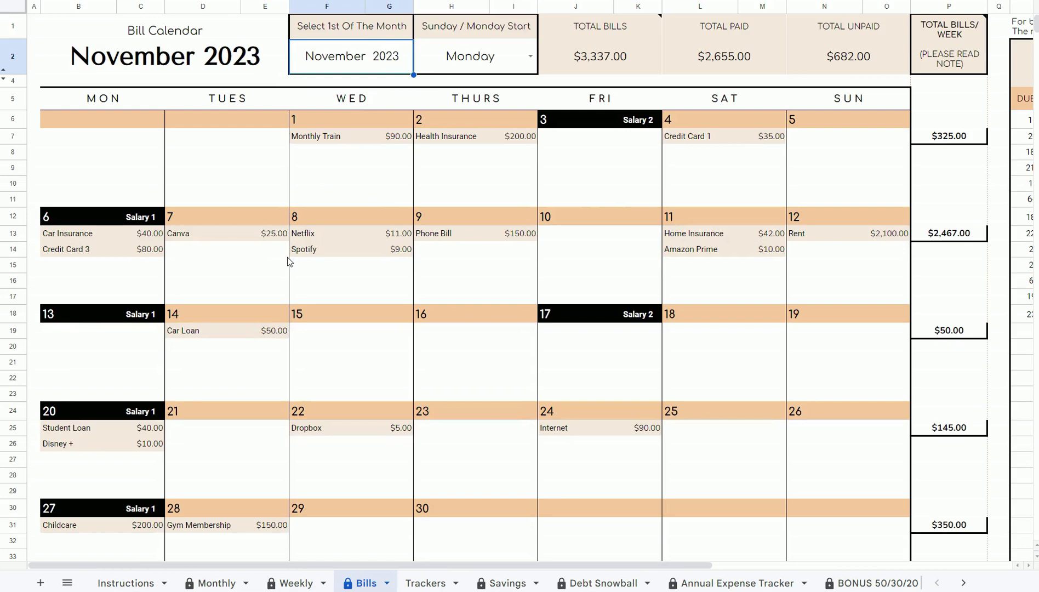
# - Review the Salary day headers and the Monthly sheet's recurring income block
pyautogui.moveTo(583, 127); pyautogui.dragTo(630, 125)
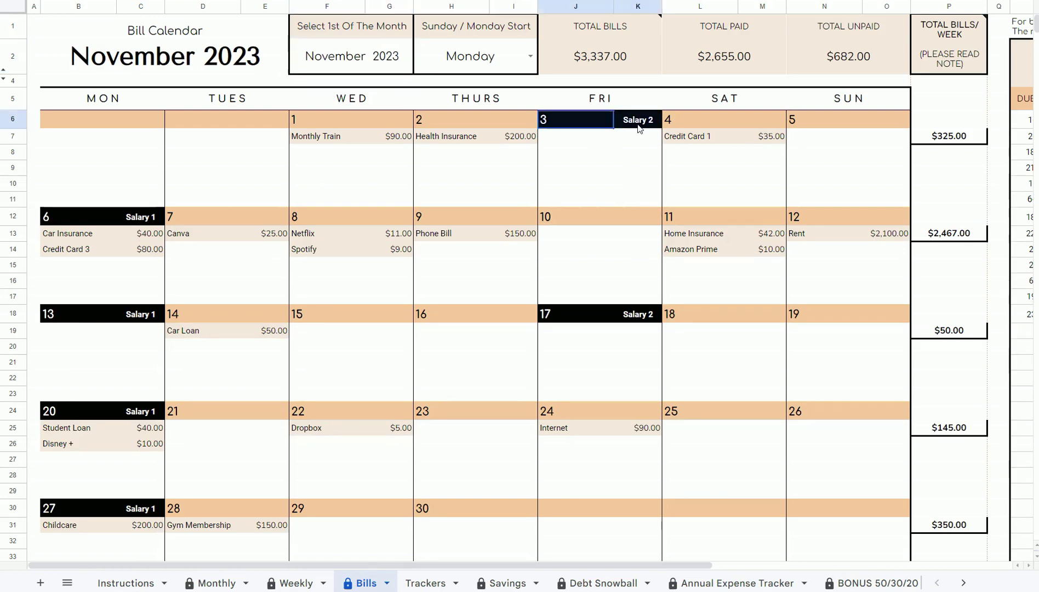
pyautogui.moveTo(91, 226); pyautogui.dragTo(158, 221)
pyautogui.moveTo(96, 318); pyautogui.dragTo(142, 316)
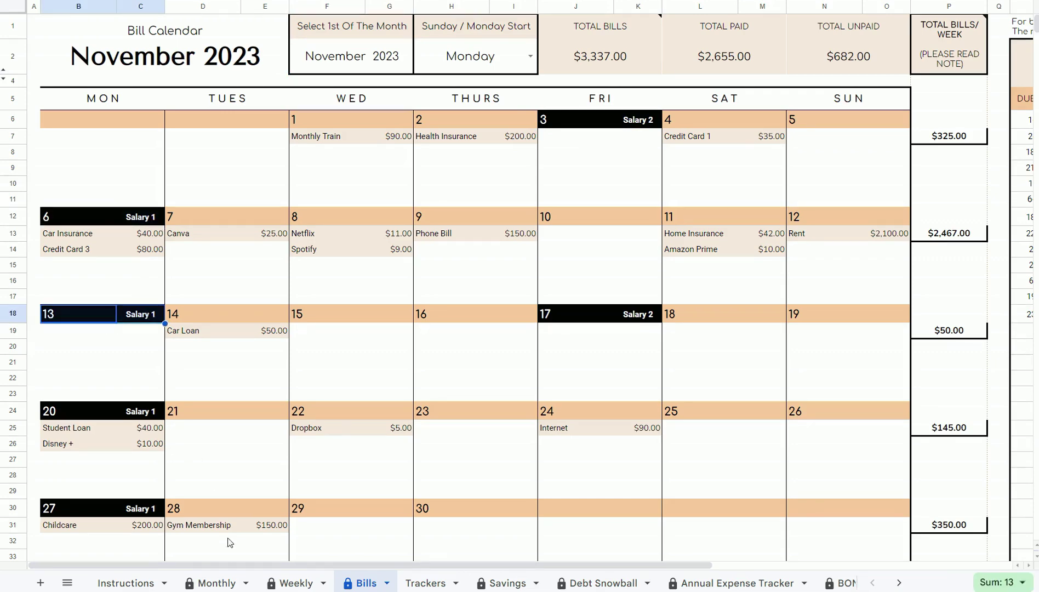
pyautogui.click(217, 589)
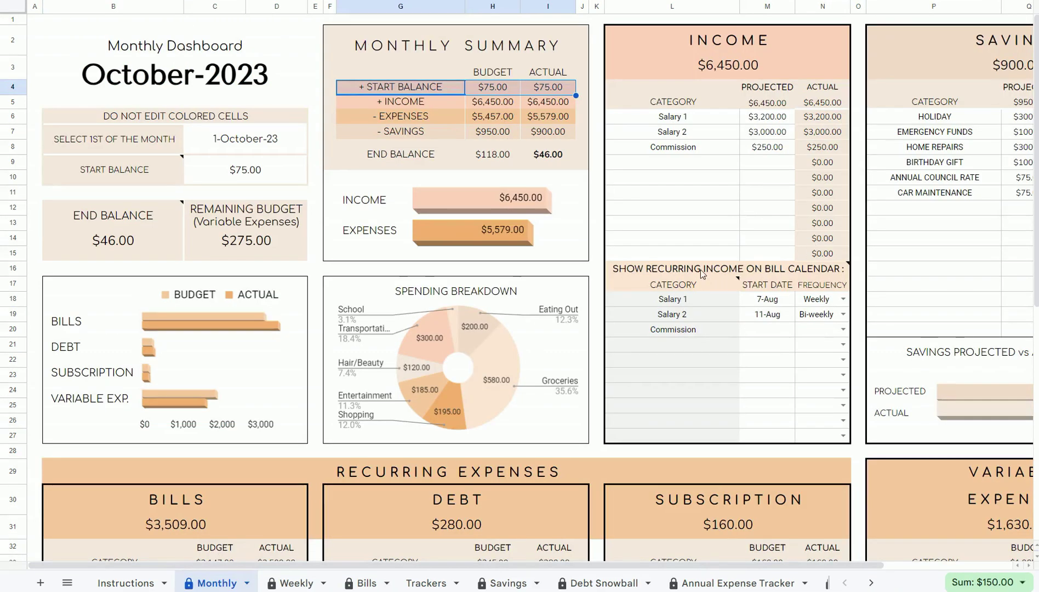
pyautogui.moveTo(700, 270); pyautogui.dragTo(784, 437)
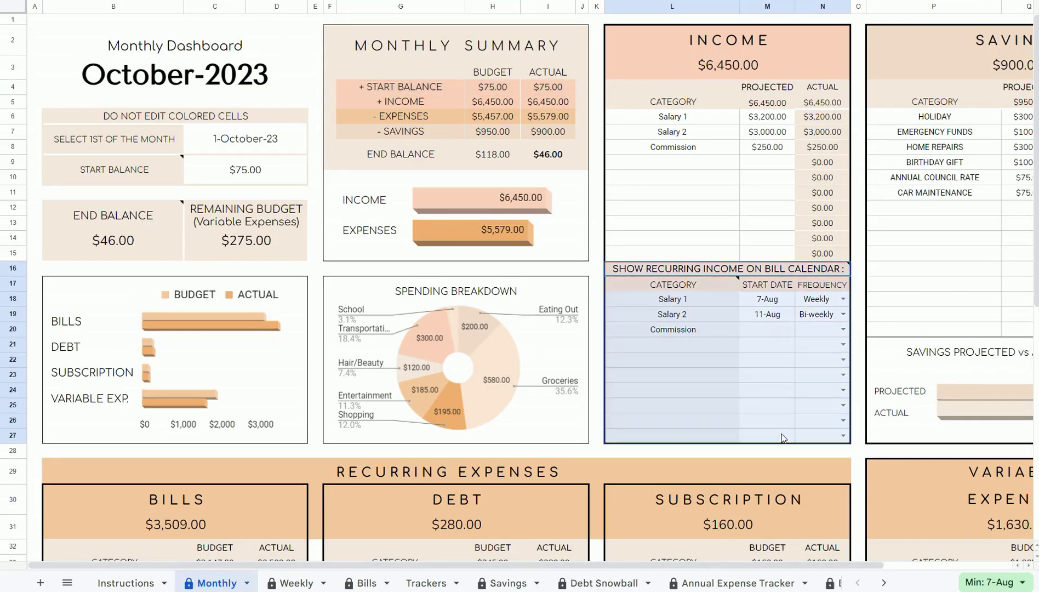
pyautogui.click(366, 583)
# - Set the bill calendar month to 1 December 2023
pyautogui.click(351, 58)
pyautogui.doubleClick(351, 58)
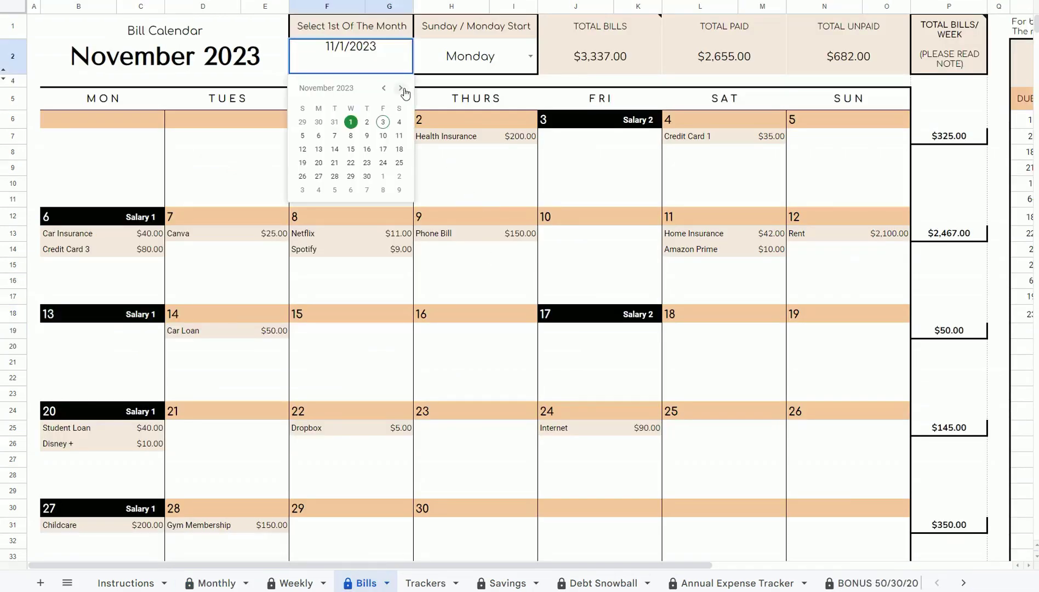
pyautogui.click(404, 91)
pyautogui.click(383, 122)
# - Select the 4th and 11th Salary 1 day cells in the December calendar
pyautogui.click(145, 219)
pyautogui.click(152, 319)
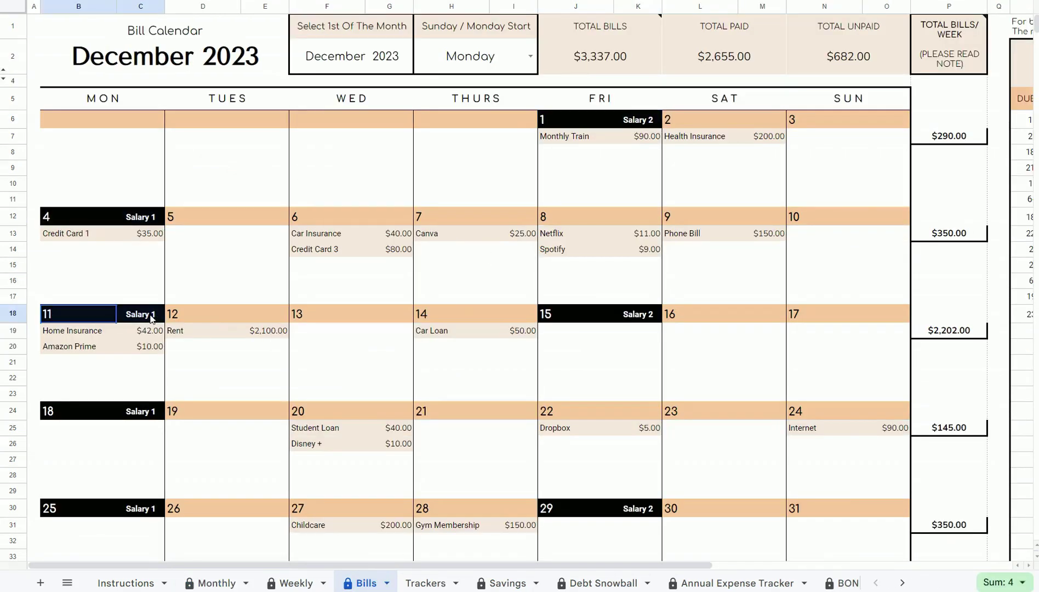
pyautogui.moveTo(152, 319); pyautogui.dragTo(152, 319)
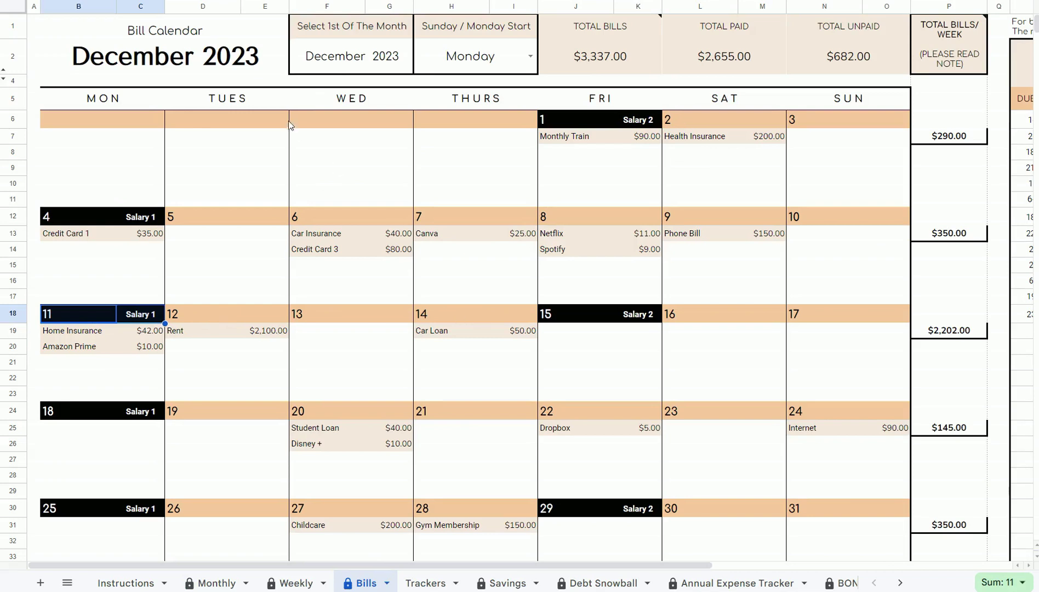
pyautogui.click(346, 297)
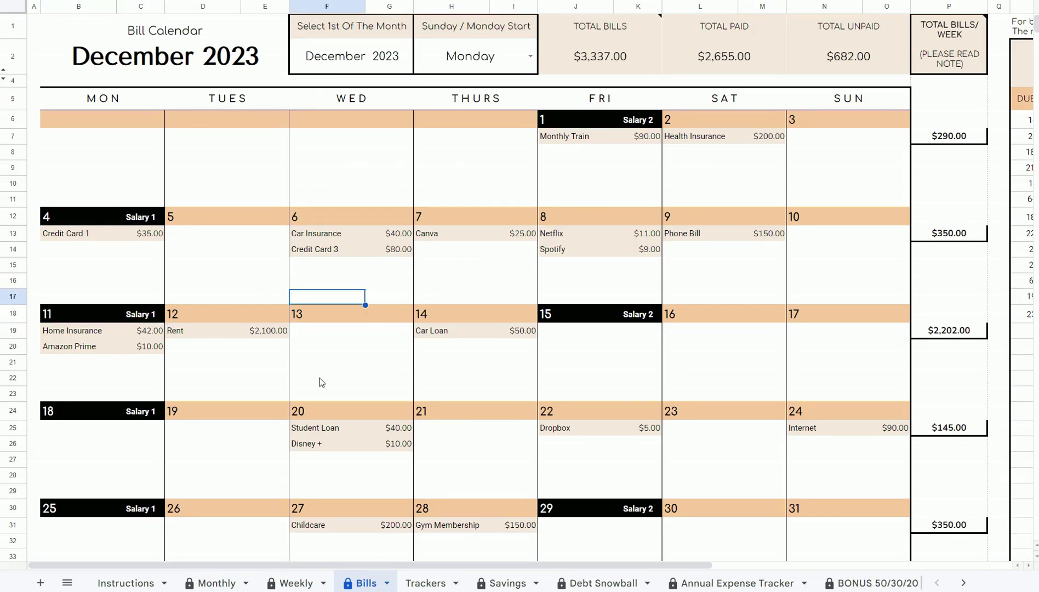
pyautogui.moveTo(396, 234); pyautogui.dragTo(406, 256)
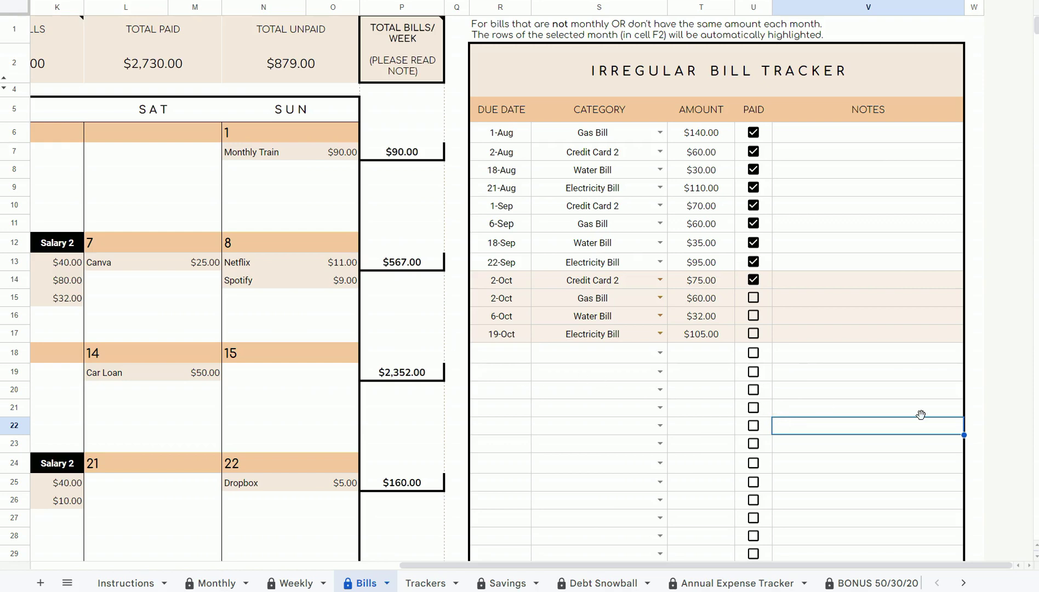
# - Add a Body Corporate bill of $340.00 due 23-Oct to the Irregular Bill Tracker
pyautogui.doubleClick(501, 354)
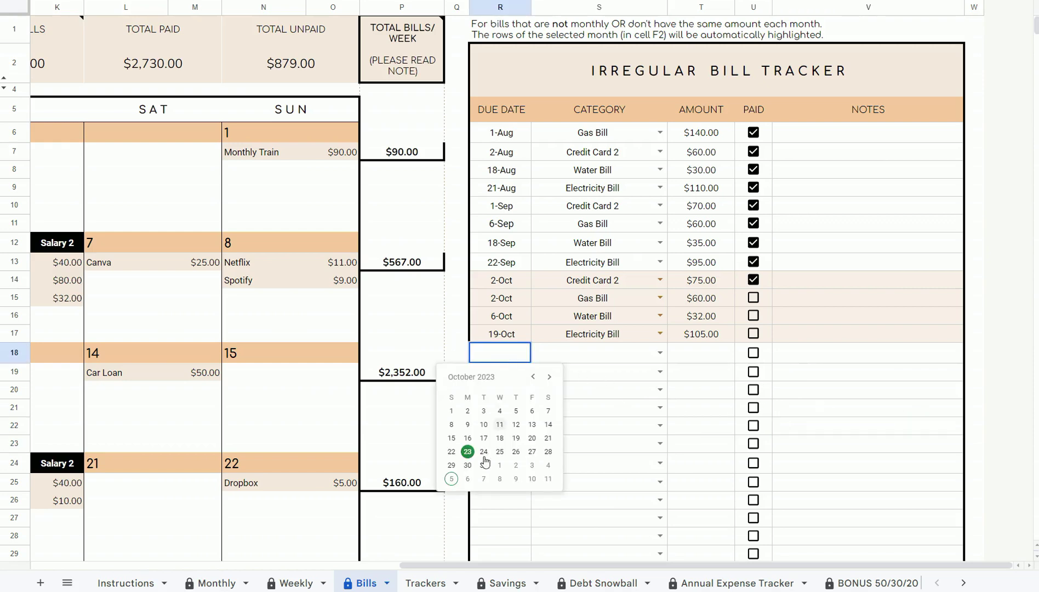
pyautogui.click(467, 455)
pyautogui.click(661, 353)
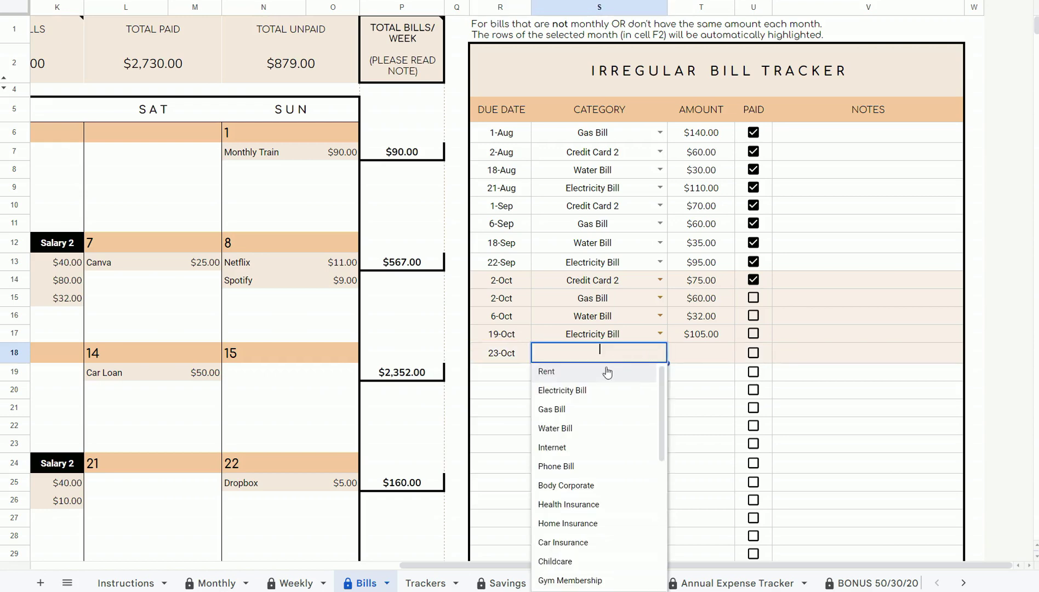
pyautogui.click(554, 486)
pyautogui.click(694, 361)
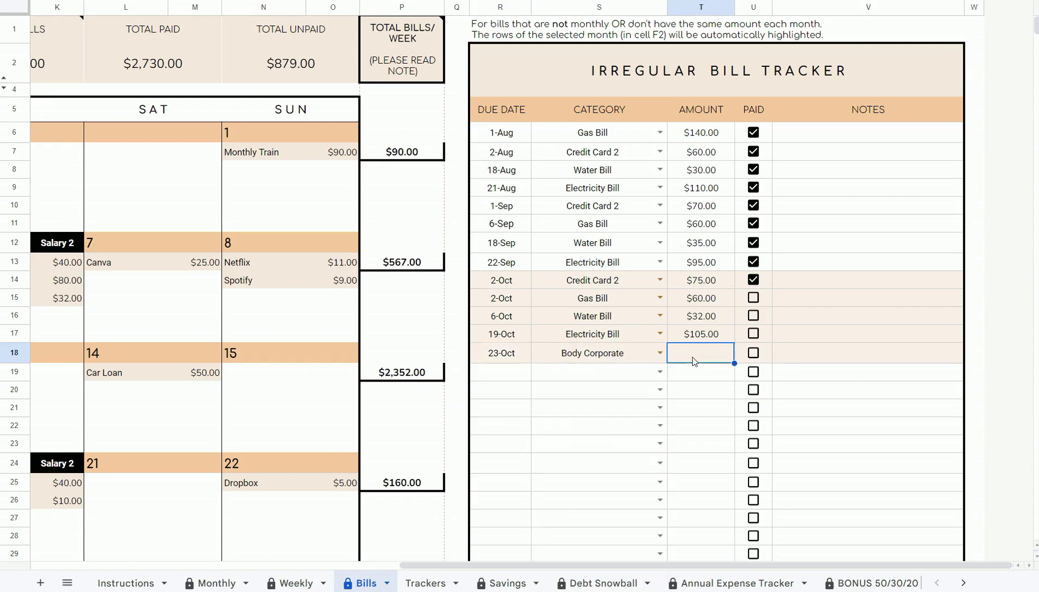
pyautogui.write('340')
pyautogui.press('Return')
pyautogui.click(855, 206)
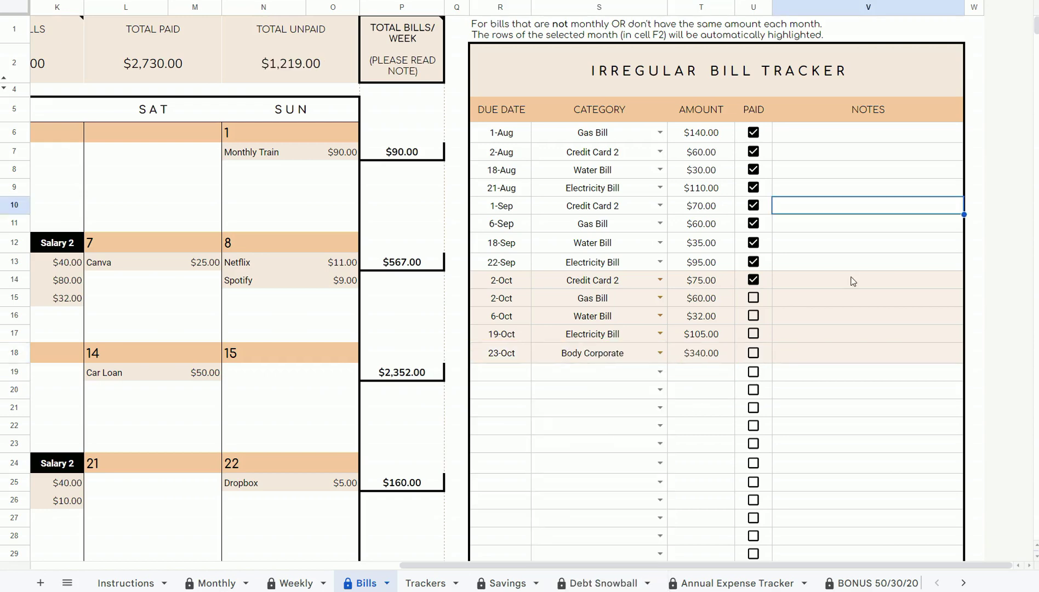
# - Tick the PAID boxes for the 2-Oct Gas and 6-Oct Water bills
pyautogui.click(746, 5)
pyautogui.click(754, 297)
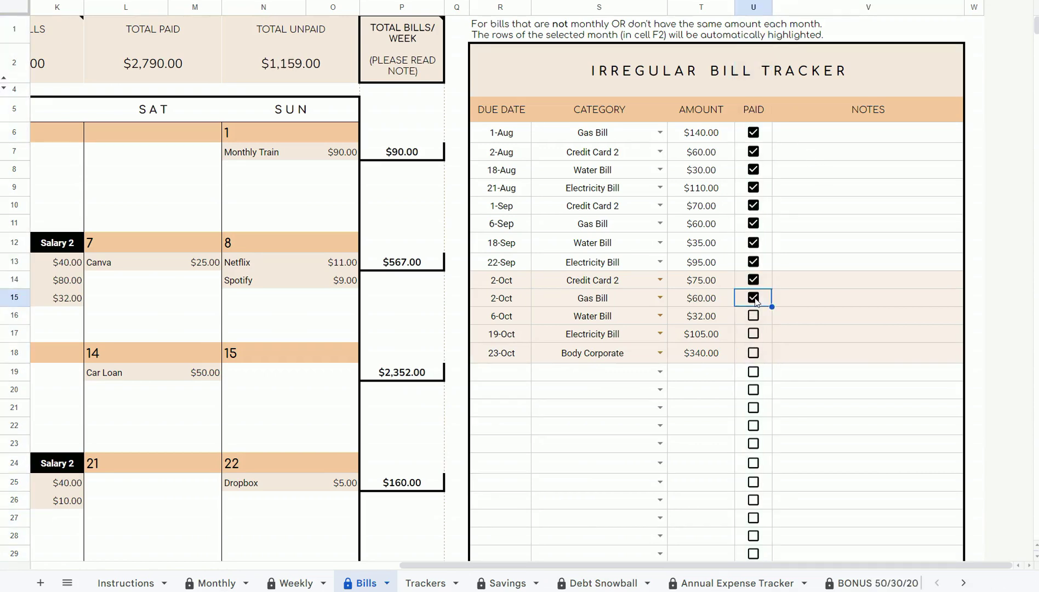
pyautogui.click(754, 316)
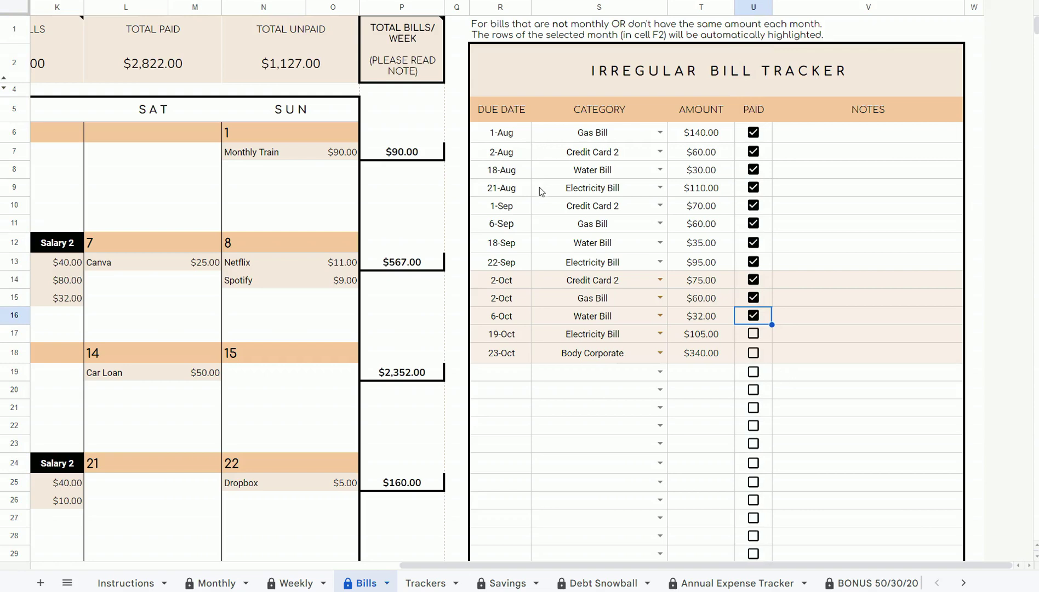
pyautogui.moveTo(203, 55); pyautogui.dragTo(297, 69)
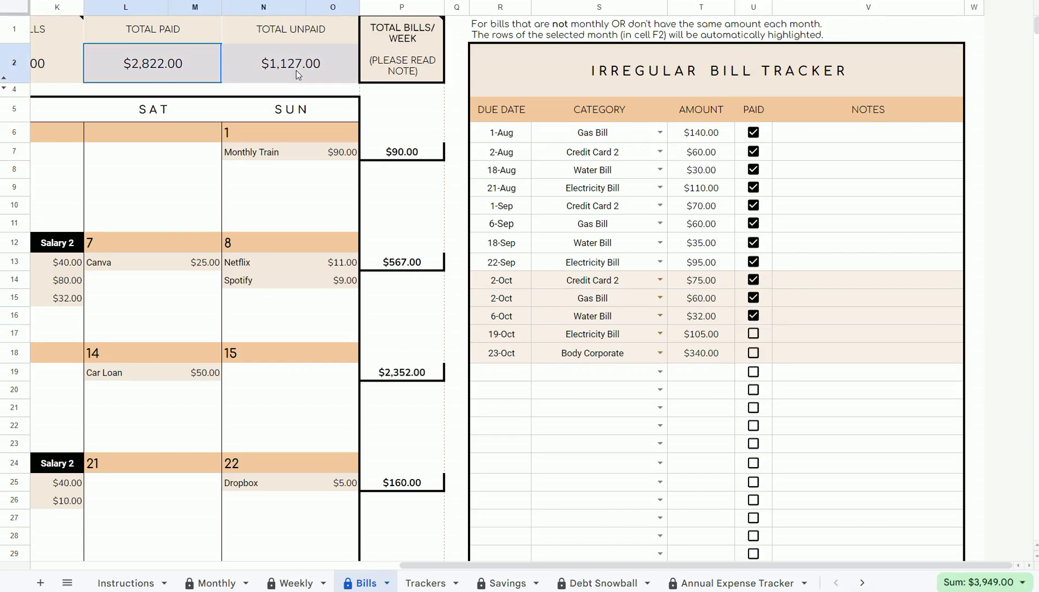
pyautogui.moveTo(499, 567); pyautogui.dragTo(110, 565)
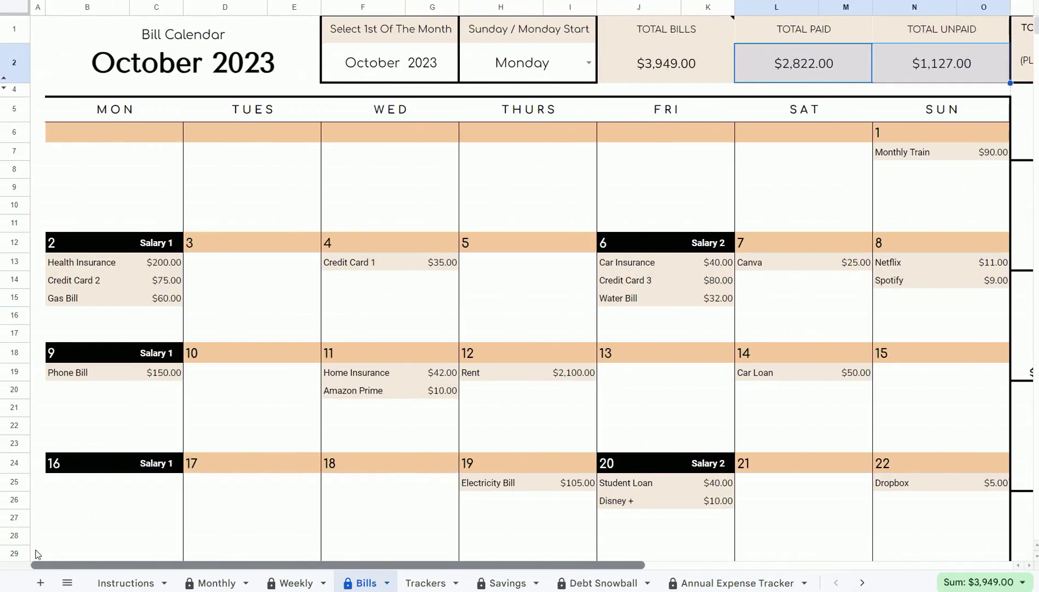
# - Check the Total Bills, Total Paid and Total Unpaid figures, then scroll down to the Regular Bill Tracker
pyautogui.moveTo(664, 33); pyautogui.dragTo(710, 75)
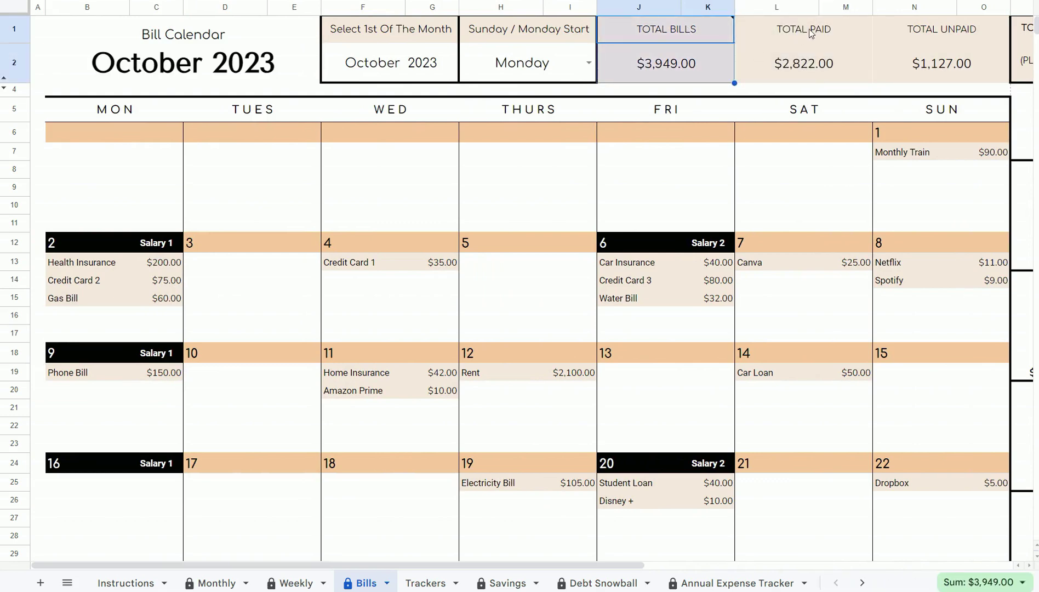
pyautogui.click(809, 73)
pyautogui.click(923, 72)
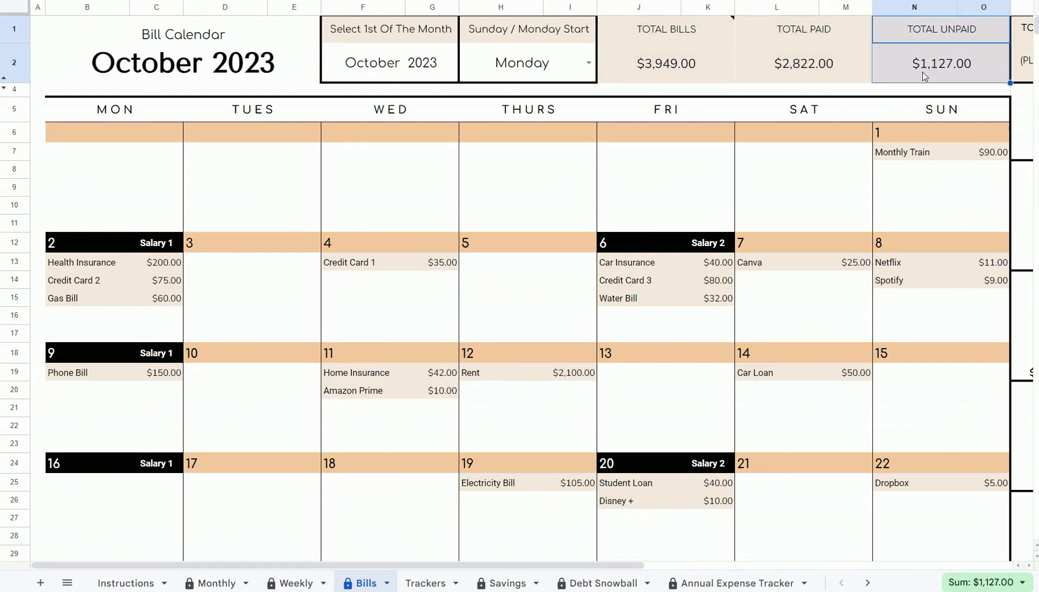
pyautogui.click(394, 73)
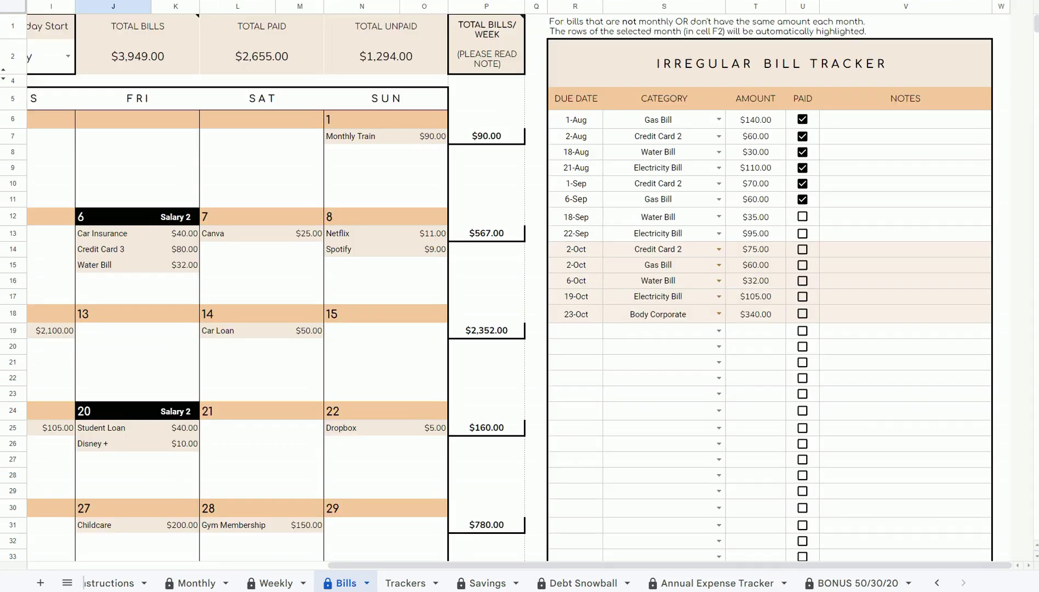
pyautogui.moveTo(658, 565); pyautogui.dragTo(285, 570)
pyautogui.scroll(-8, 392, 416)
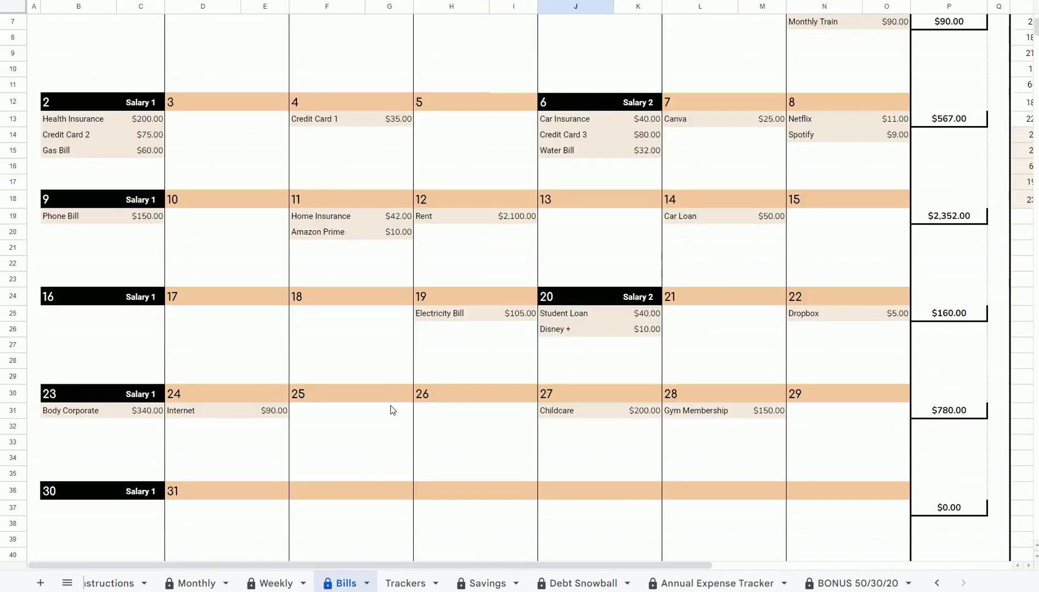
pyautogui.scroll(-3, 389, 427)
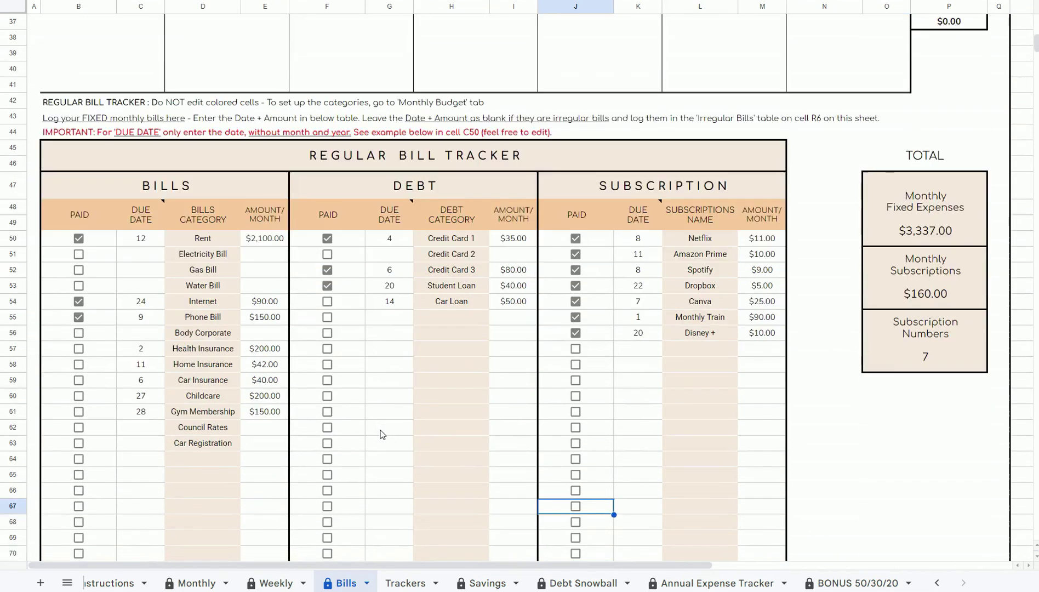
# - Highlight the Regular Bill Tracker table, scroll back to the calendar, then go to the Trackers sheet with Ctrl+PageDown
pyautogui.moveTo(405, 159); pyautogui.dragTo(478, 449)
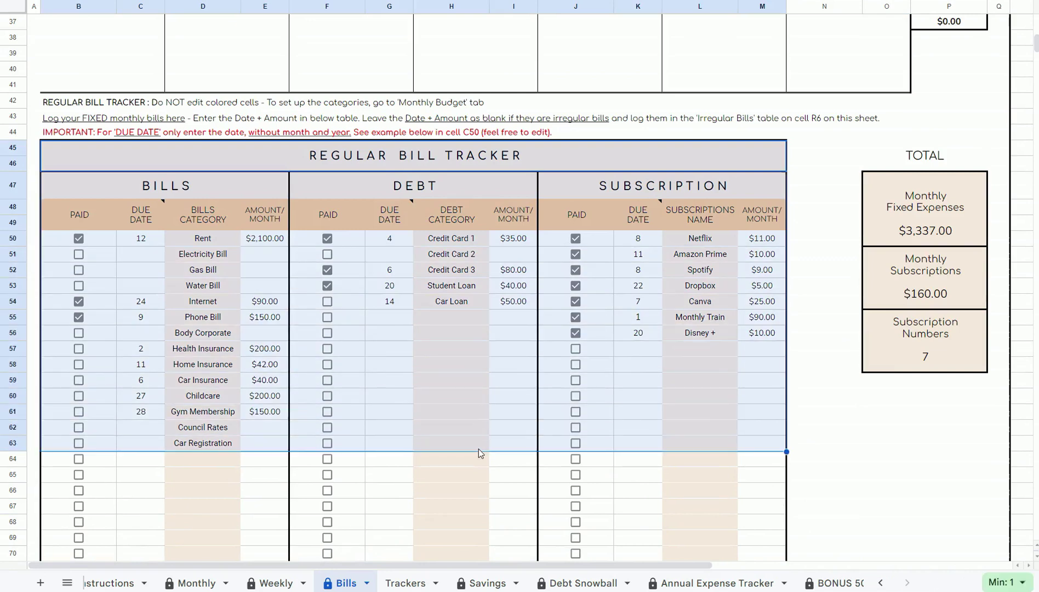
pyautogui.scroll(-1, 472, 461)
pyautogui.click(468, 477)
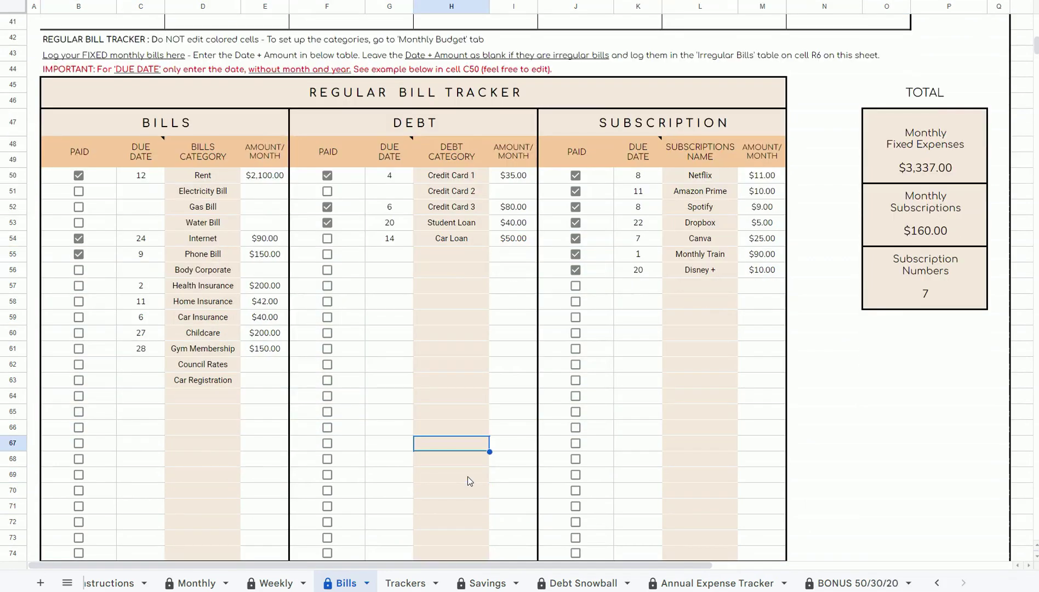
pyautogui.scroll(5, 428, 505)
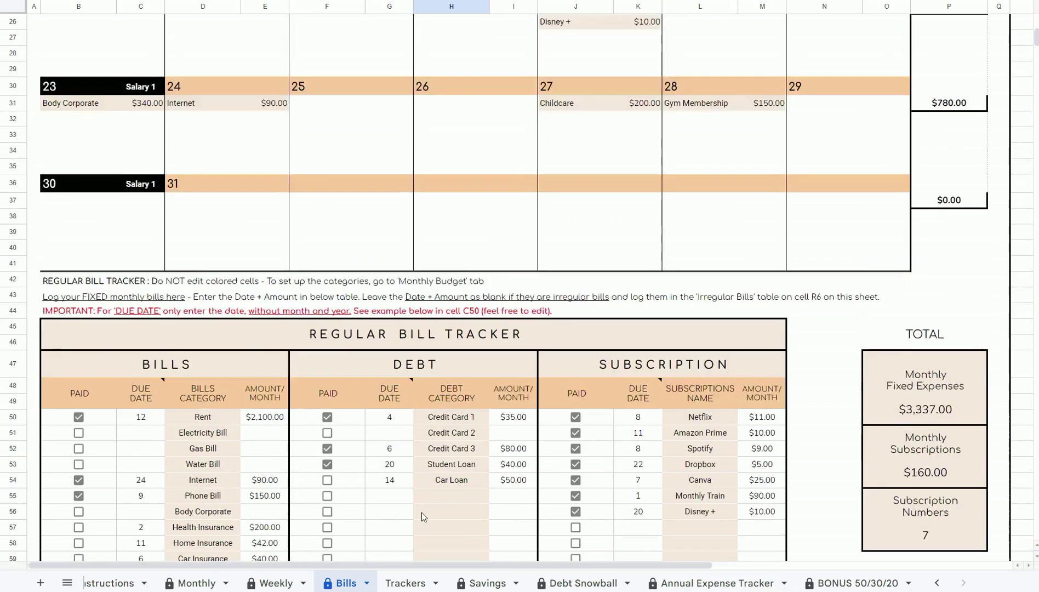
pyautogui.scroll(8, 422, 512)
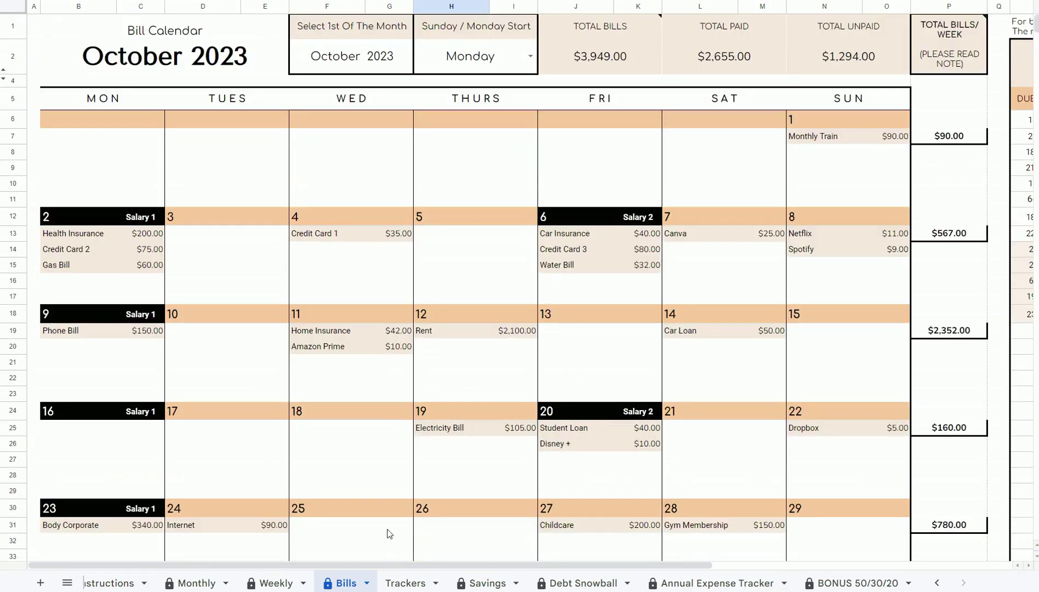
pyautogui.scroll(-12, 410, 478)
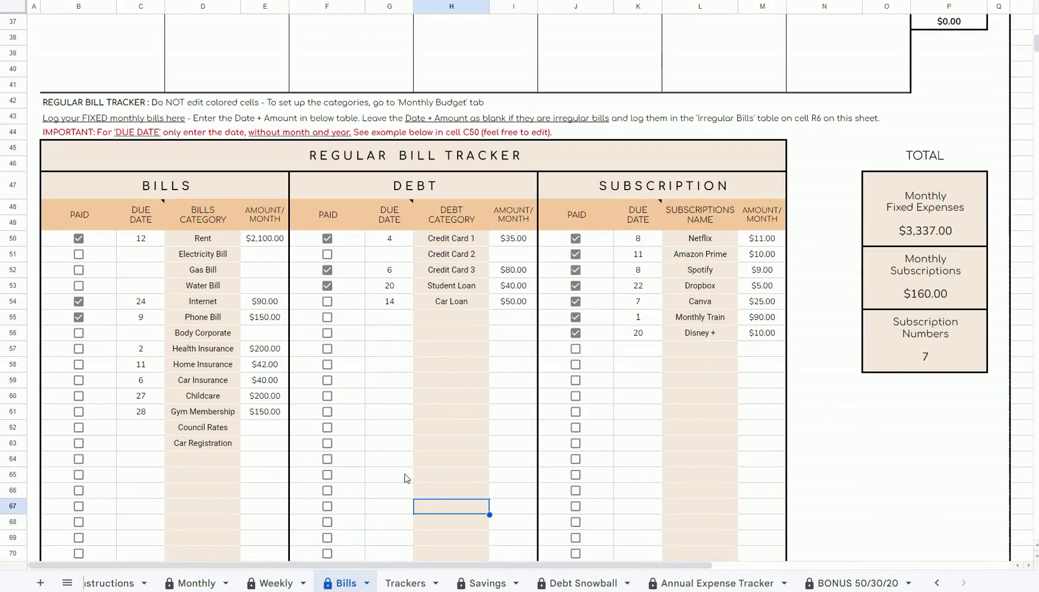
pyautogui.scroll(-1, 405, 479)
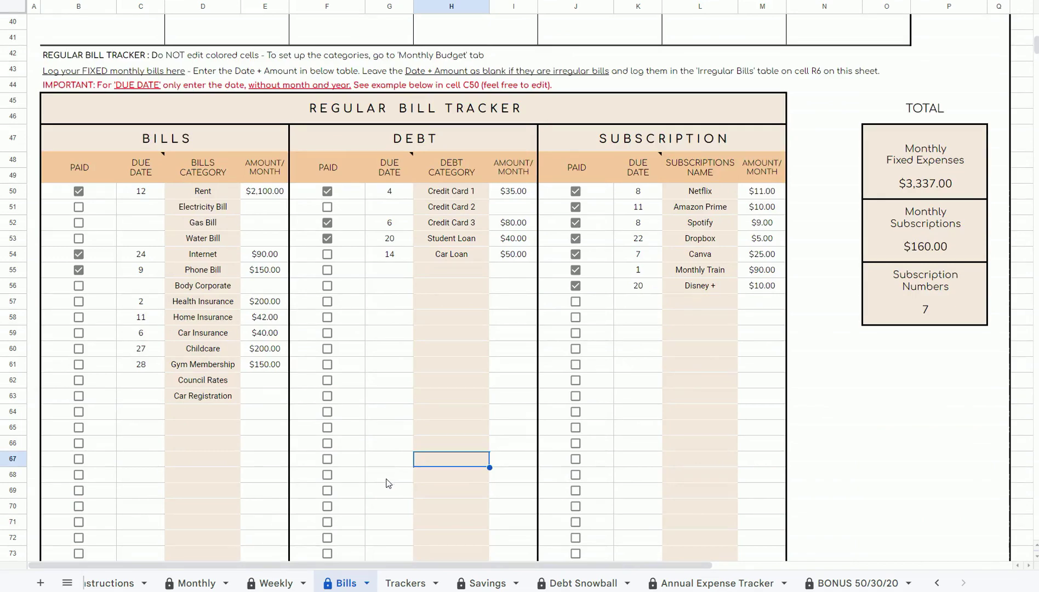
pyautogui.hotkey('ctrl', 'pagedown')
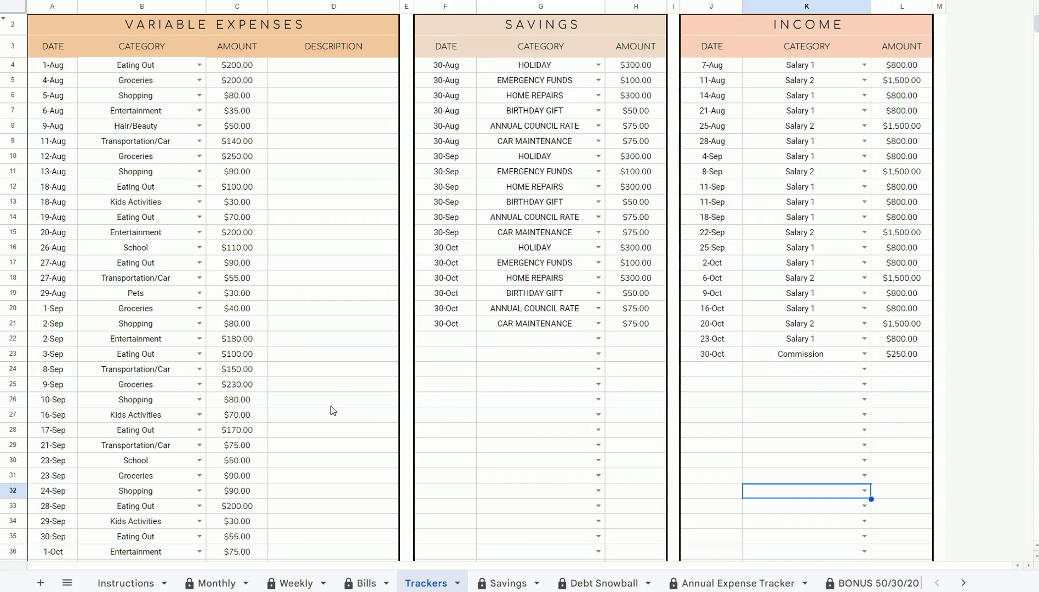
# - Highlight the Variable Expenses, Savings and Income tables on the Trackers sheet
pyautogui.moveTo(232, 25); pyautogui.dragTo(302, 375)
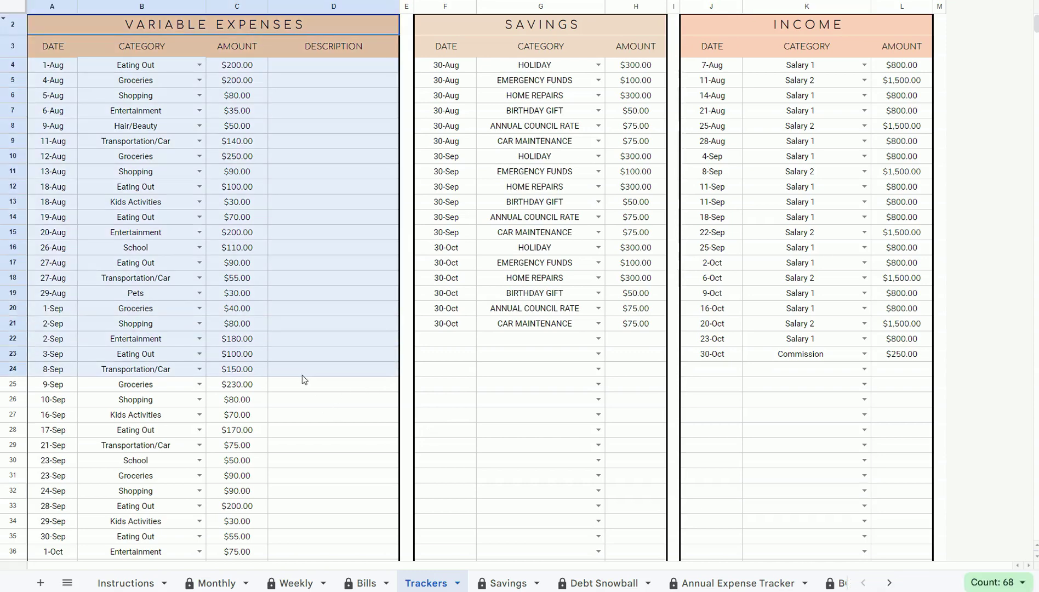
pyautogui.moveTo(592, 33); pyautogui.dragTo(557, 386)
pyautogui.moveTo(713, 24); pyautogui.dragTo(770, 433)
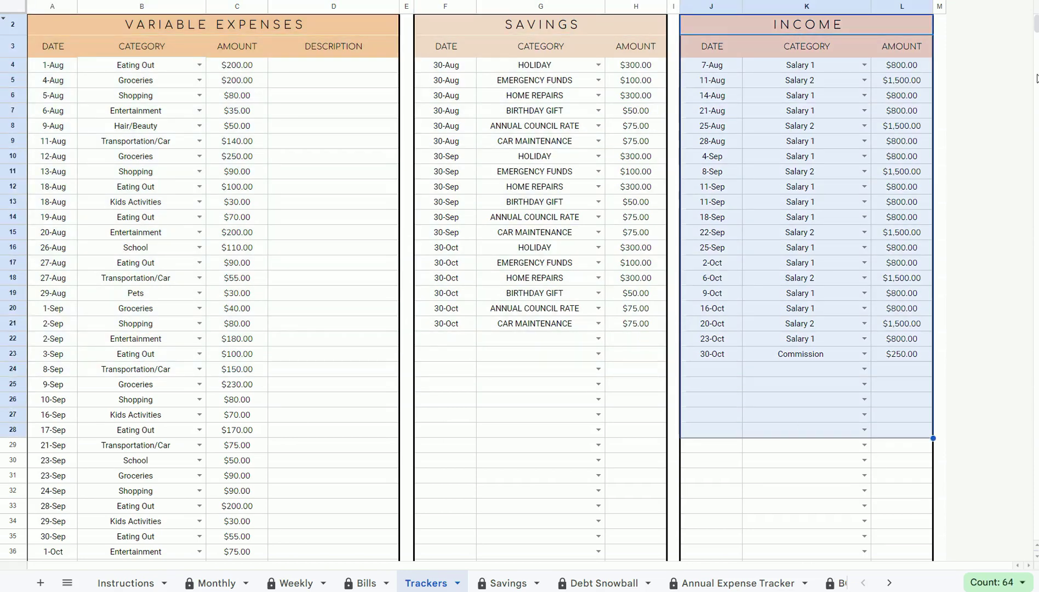
pyautogui.moveTo(1036, 28); pyautogui.dragTo(1035, 554)
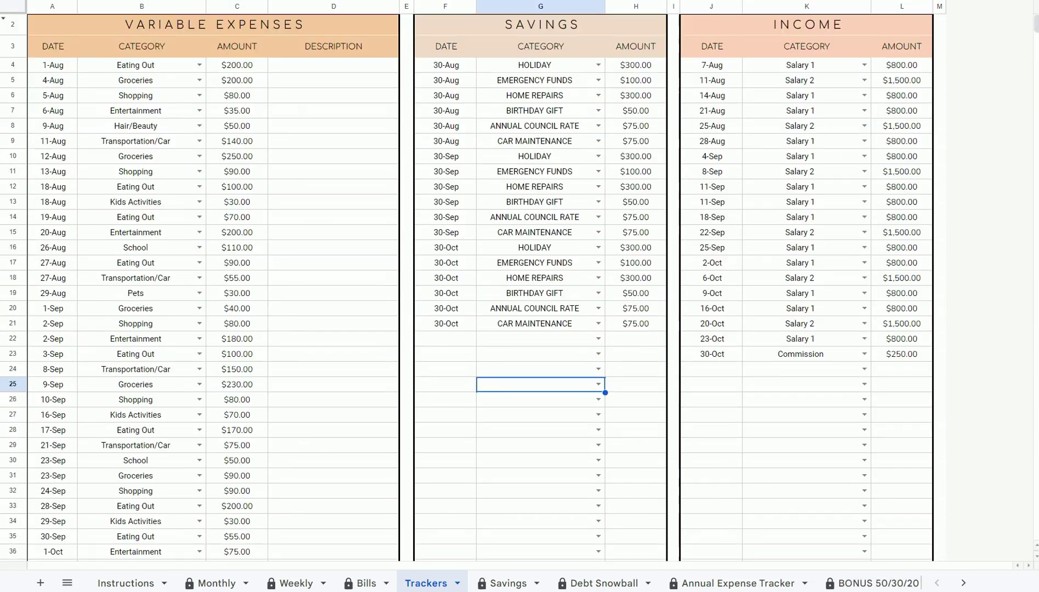
# - Zoom the sheet to 125% and check the 6-Aug expense's category, keeping Entertainment
pyautogui.click(148, 2)
pyautogui.click(149, 69)
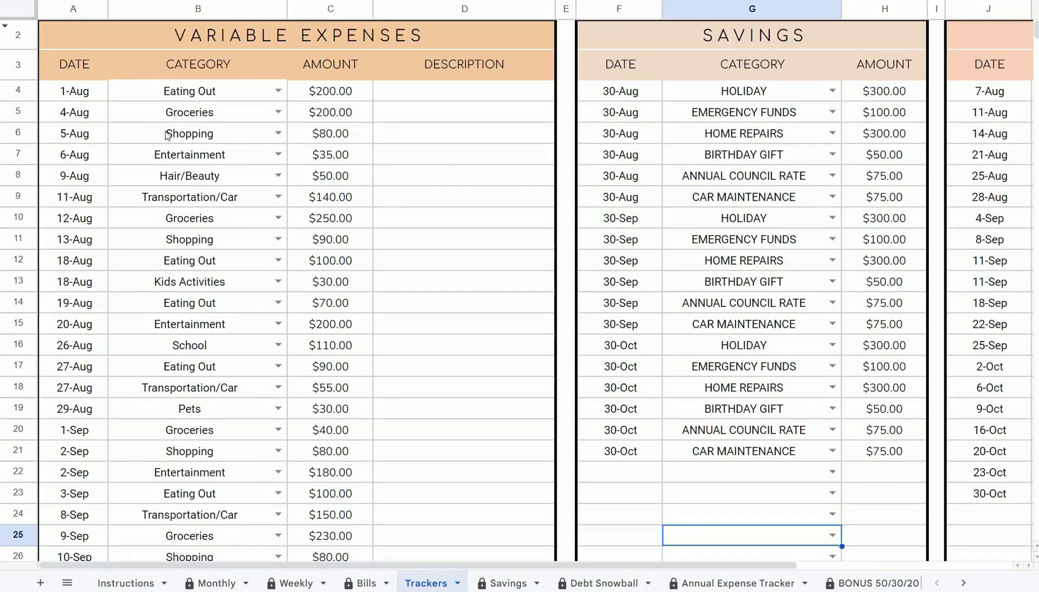
pyautogui.click(460, 262)
pyautogui.click(74, 155)
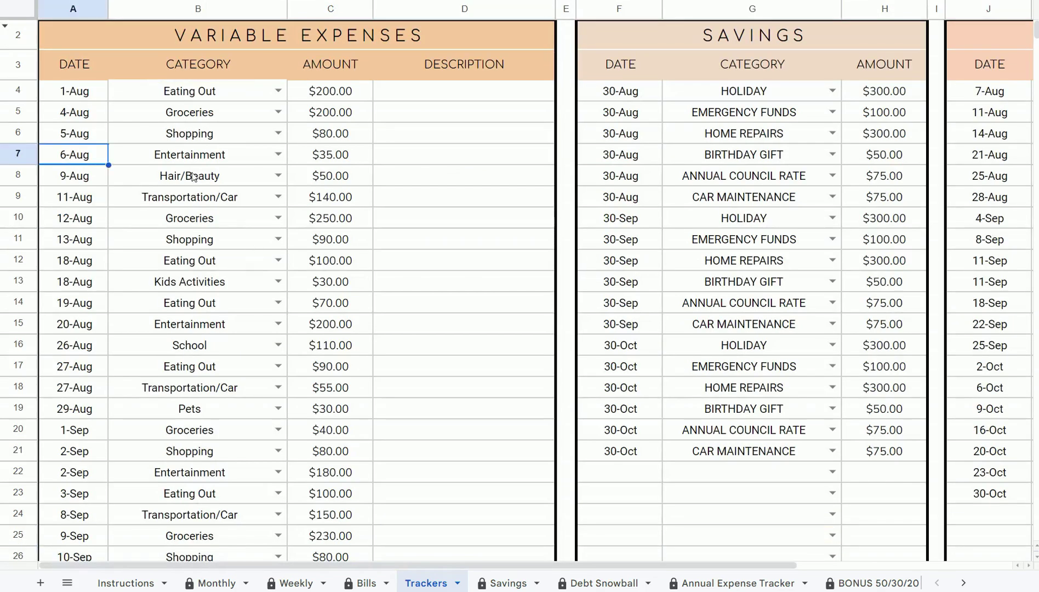
pyautogui.click(278, 154)
pyautogui.click(353, 159)
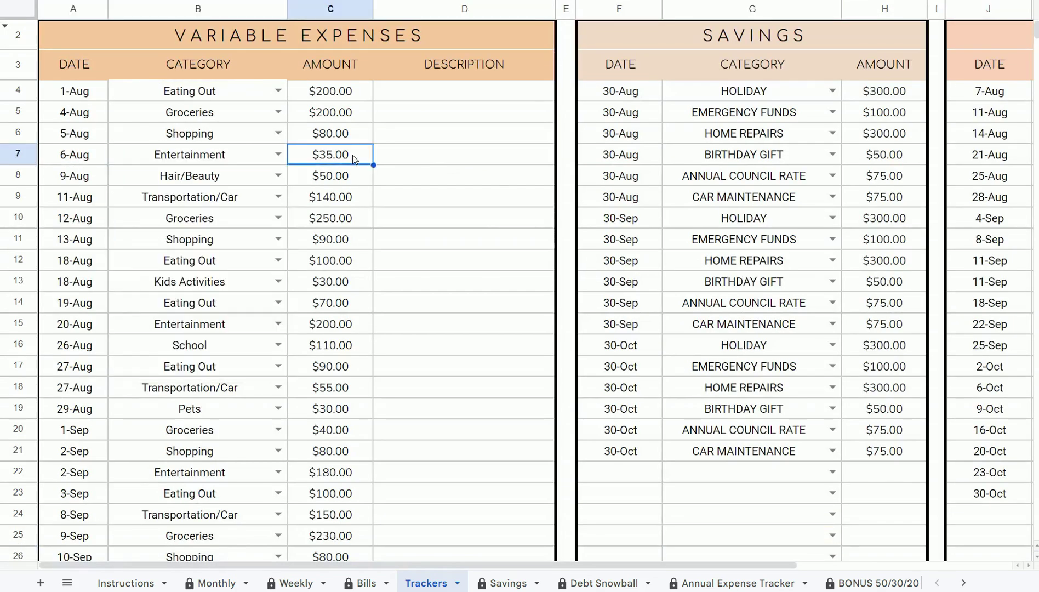
pyautogui.scroll(-3, 354, 159)
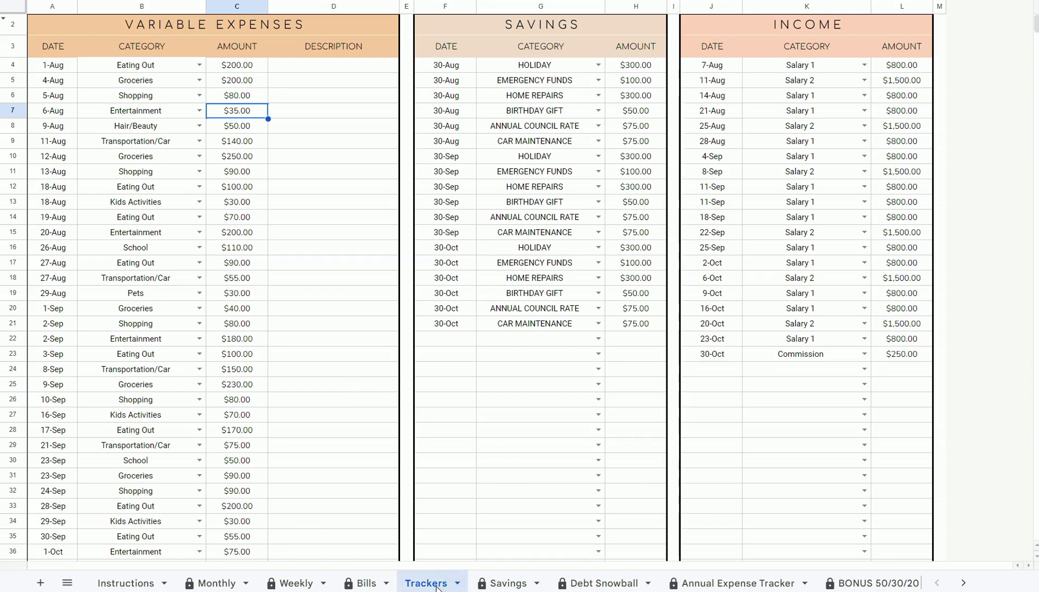
# - Move through the Bills, Monthly and Weekly sheets to the Annual Expense Tracker
pyautogui.click(359, 584)
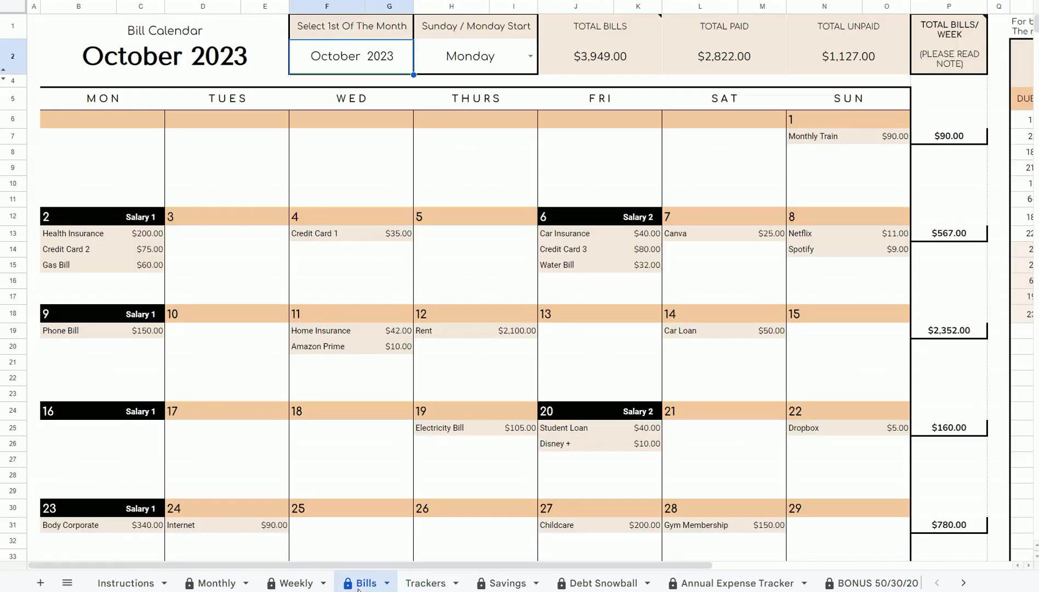
pyautogui.click(215, 583)
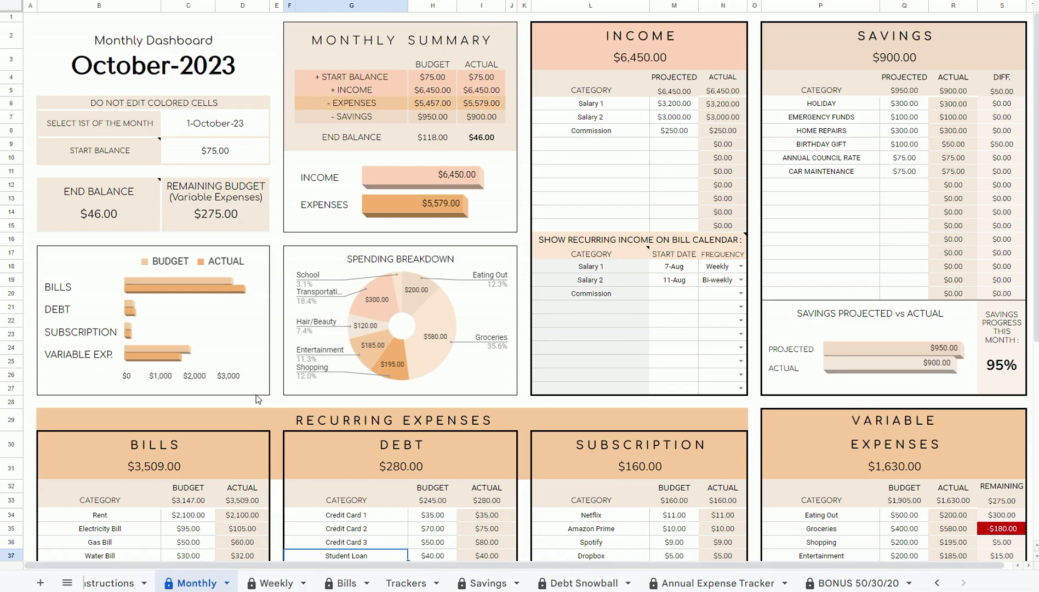
pyautogui.scroll(-6, 256, 414)
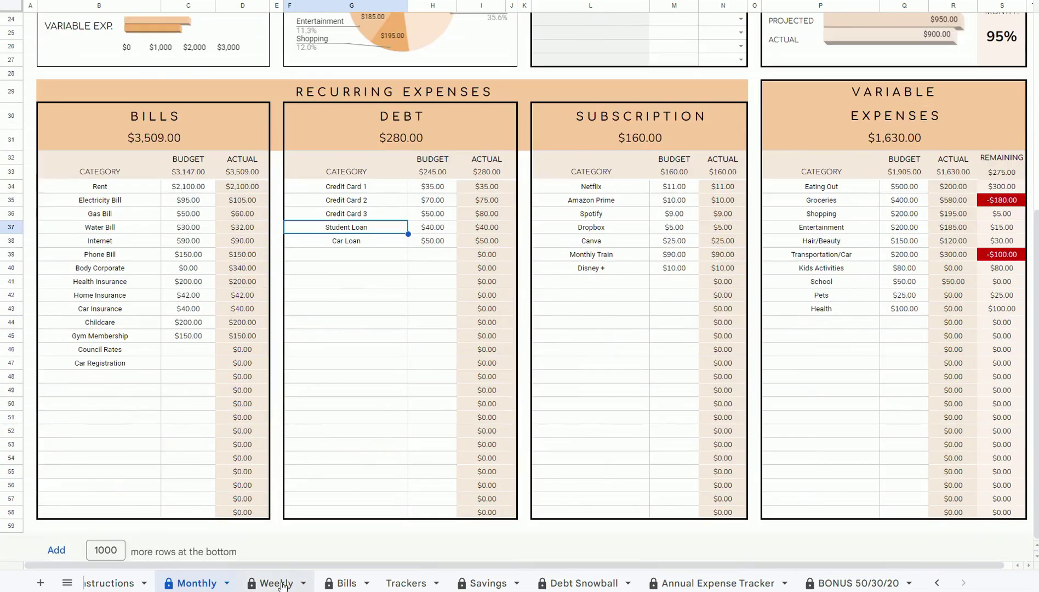
pyautogui.click(276, 583)
pyautogui.click(739, 583)
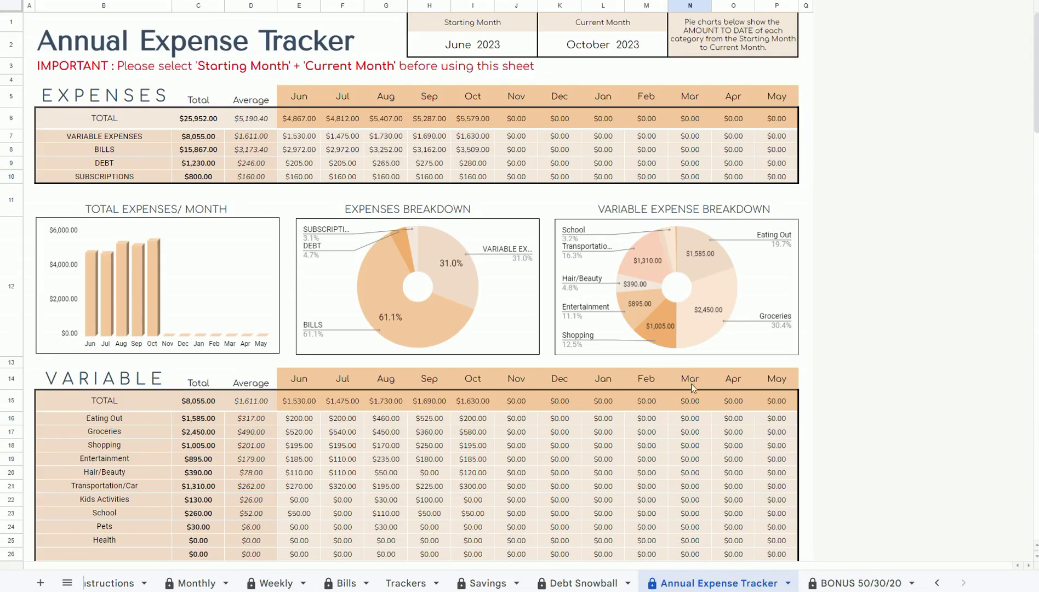
pyautogui.scroll(-6, 688, 378)
pyautogui.scroll(-5, 684, 371)
# - Total the Holiday, Emergency Funds and Home Repairs saved, progress and Left to Save figures
pyautogui.click(501, 583)
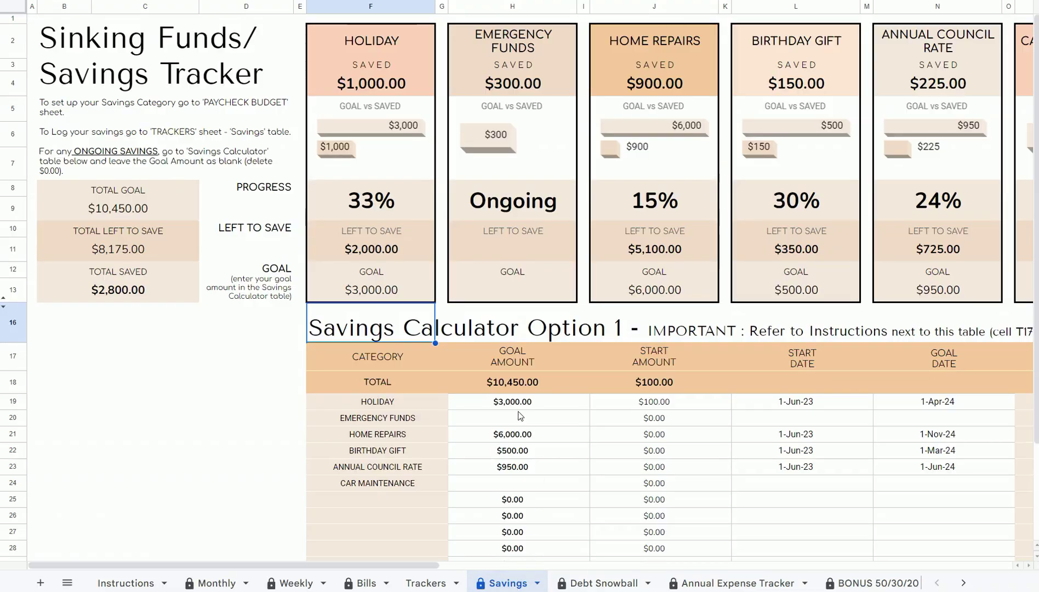
pyautogui.moveTo(288, 565); pyautogui.dragTo(134, 576)
pyautogui.moveTo(406, 42); pyautogui.dragTo(413, 88)
pyautogui.moveTo(506, 36); pyautogui.dragTo(507, 83)
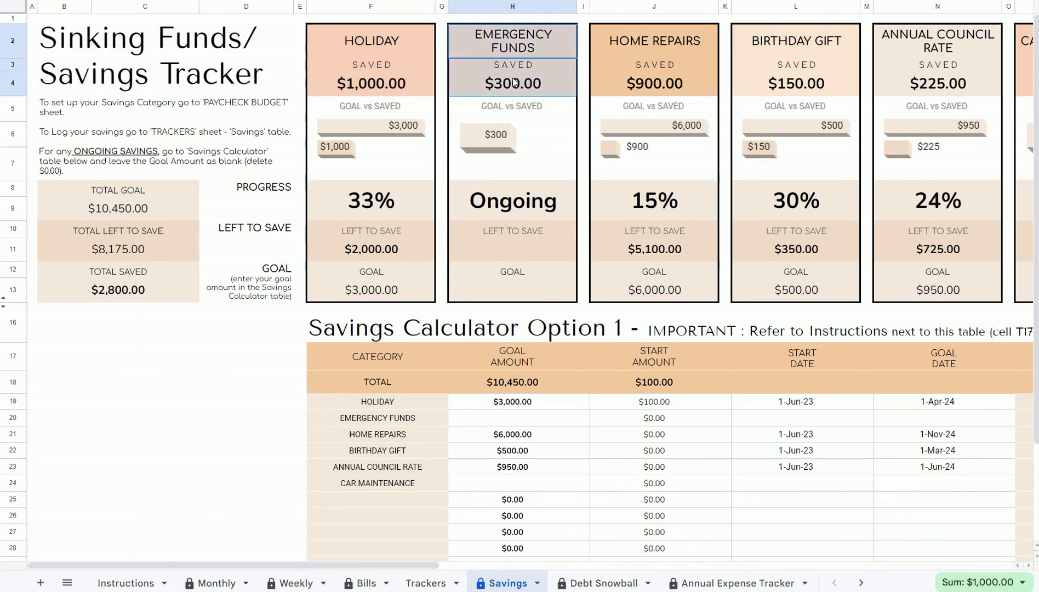
pyautogui.moveTo(618, 47); pyautogui.dragTo(620, 82)
pyautogui.click(414, 162)
pyautogui.click(510, 162)
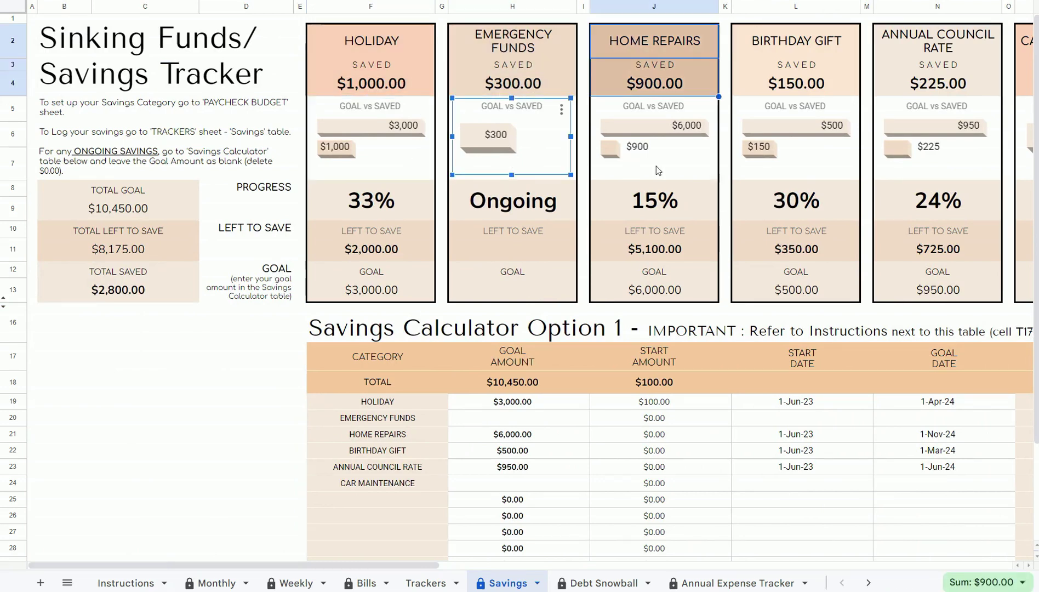
pyautogui.click(656, 166)
pyautogui.moveTo(384, 201); pyautogui.dragTo(960, 204)
pyautogui.moveTo(373, 249); pyautogui.dragTo(953, 254)
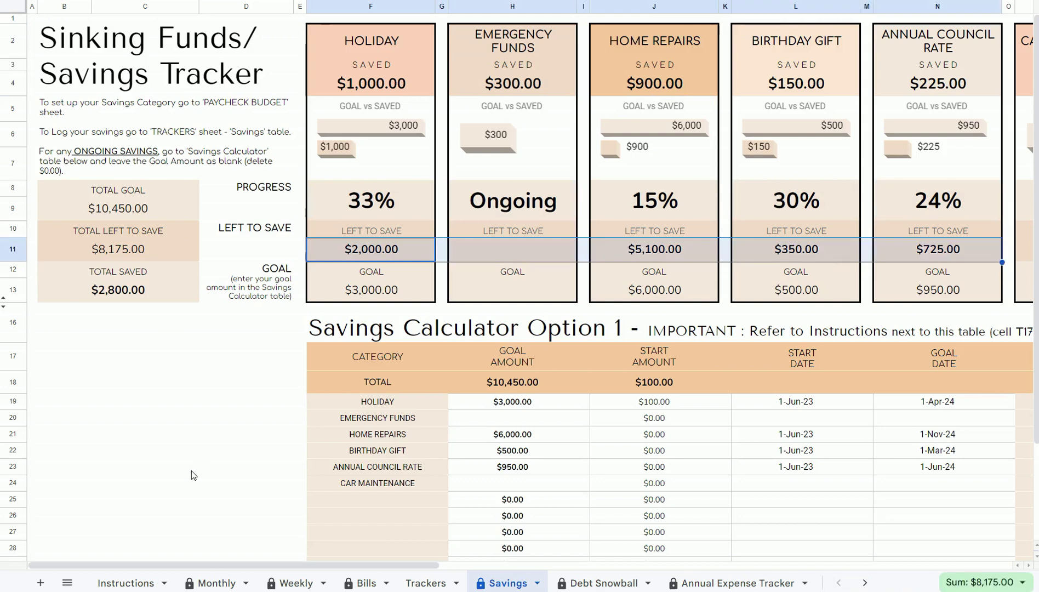
pyautogui.moveTo(156, 204); pyautogui.dragTo(159, 297)
pyautogui.click(167, 351)
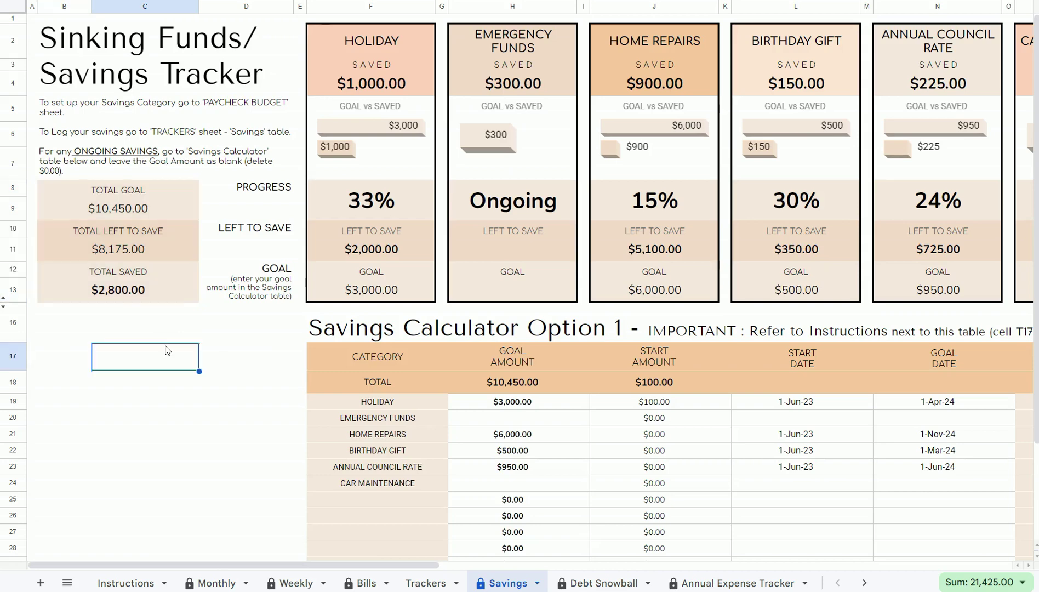
# - Total the Monthly Contribution column and review the Start Date and Goal Date entries
pyautogui.scroll(-3, 214, 483)
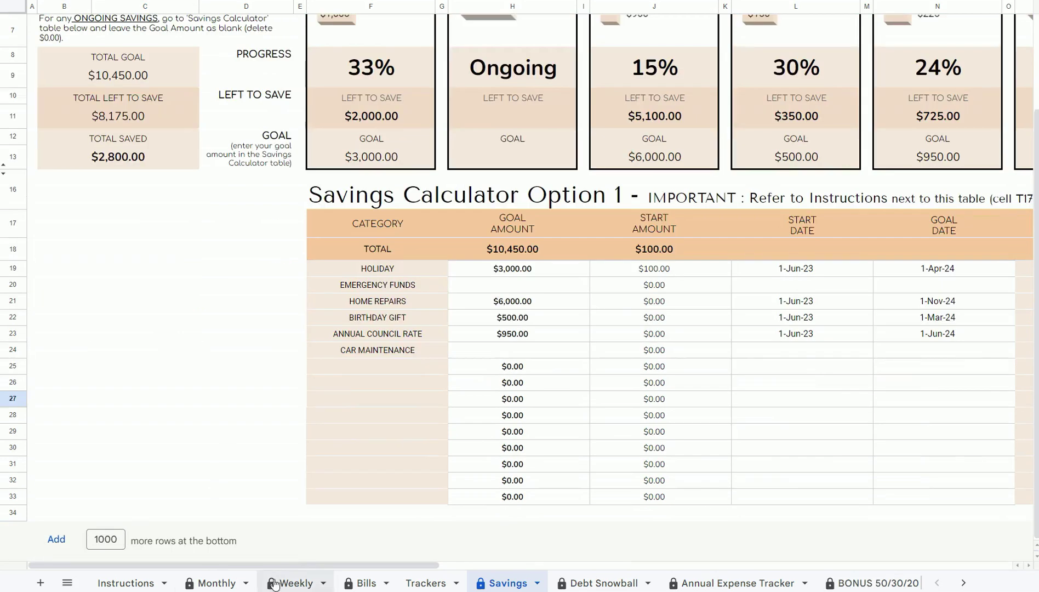
pyautogui.hscroll(1, 318, 572)
pyautogui.moveTo(319, 572); pyautogui.dragTo(533, 553)
pyautogui.moveTo(676, 225); pyautogui.dragTo(668, 495)
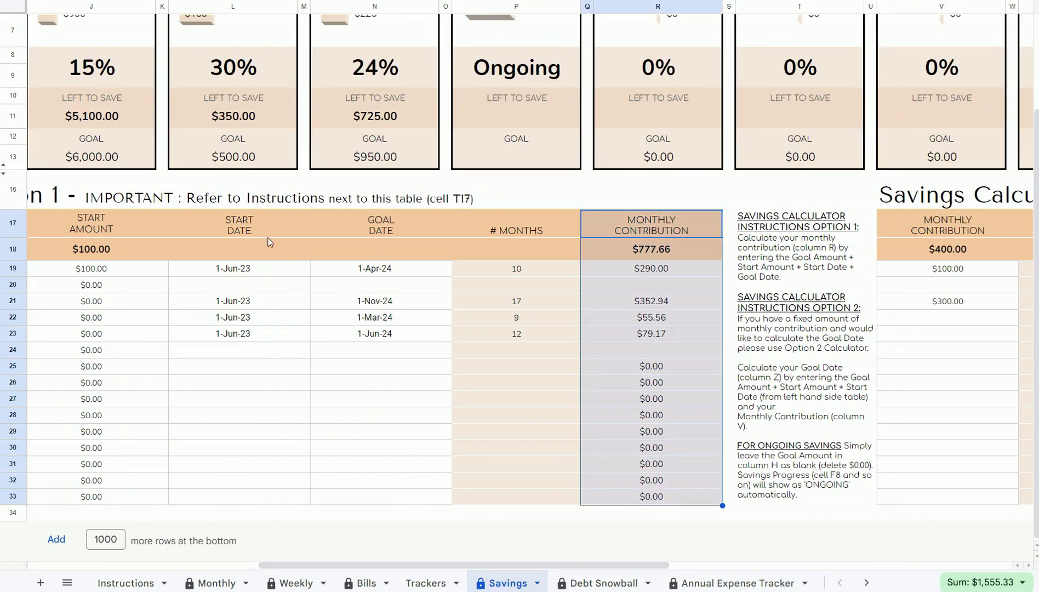
pyautogui.moveTo(270, 241); pyautogui.dragTo(268, 373)
pyautogui.moveTo(381, 225); pyautogui.dragTo(400, 418)
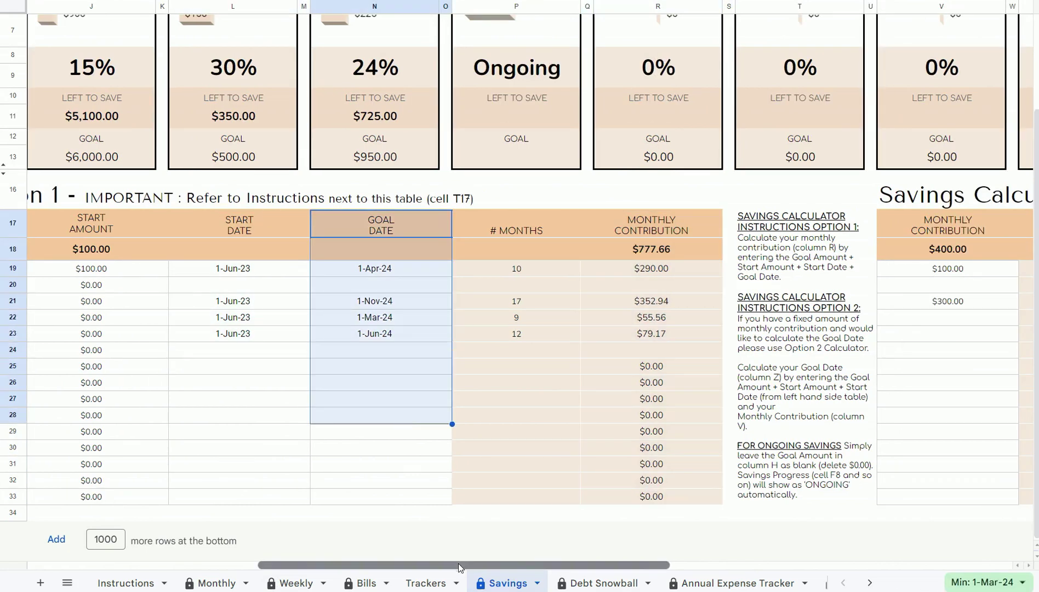
# - Total the Option 2 monthly contributions and review its Goal Date results
pyautogui.moveTo(459, 568); pyautogui.dragTo(675, 570)
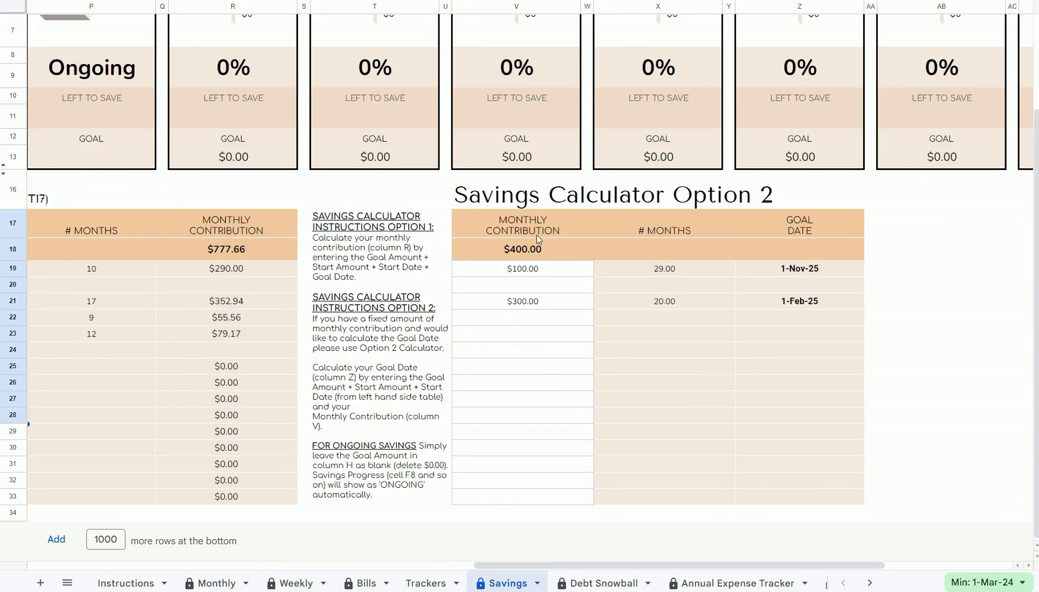
pyautogui.moveTo(538, 238); pyautogui.dragTo(540, 436)
pyautogui.click(540, 389)
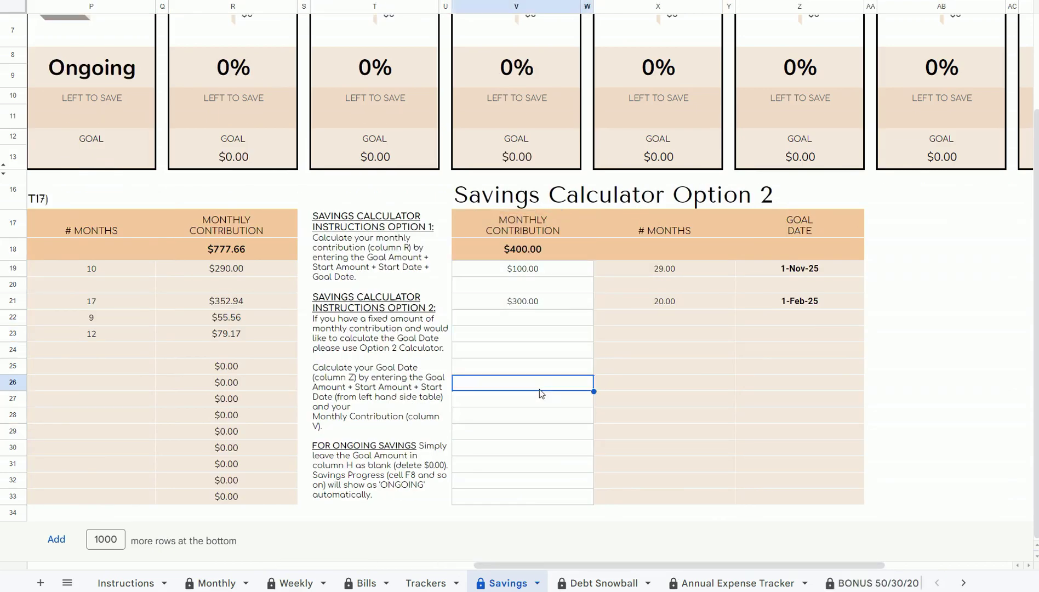
pyautogui.moveTo(810, 228); pyautogui.dragTo(806, 496)
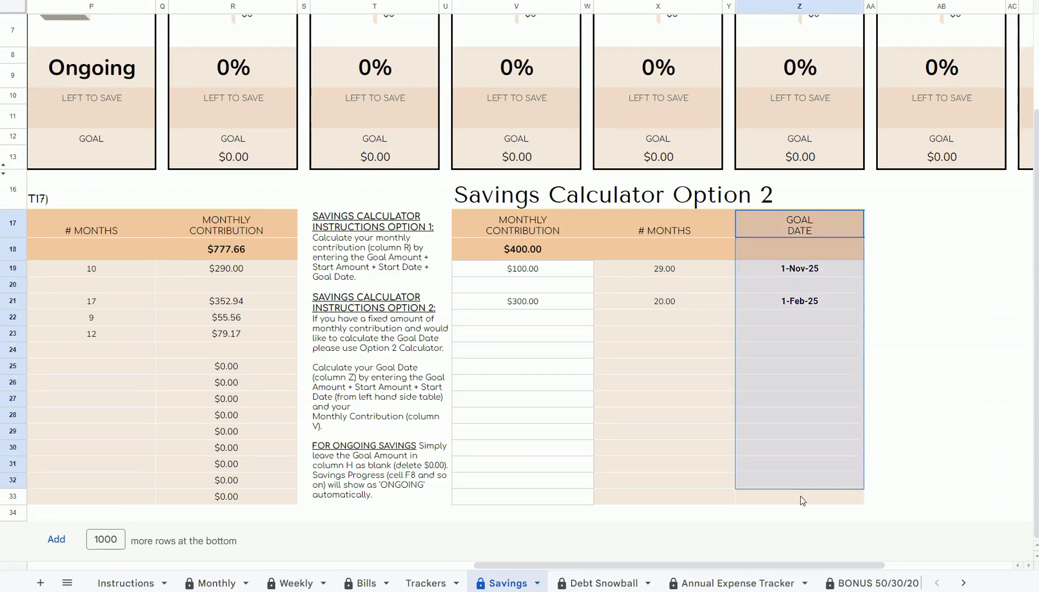
pyautogui.click(987, 301)
pyautogui.moveTo(826, 225); pyautogui.dragTo(792, 503)
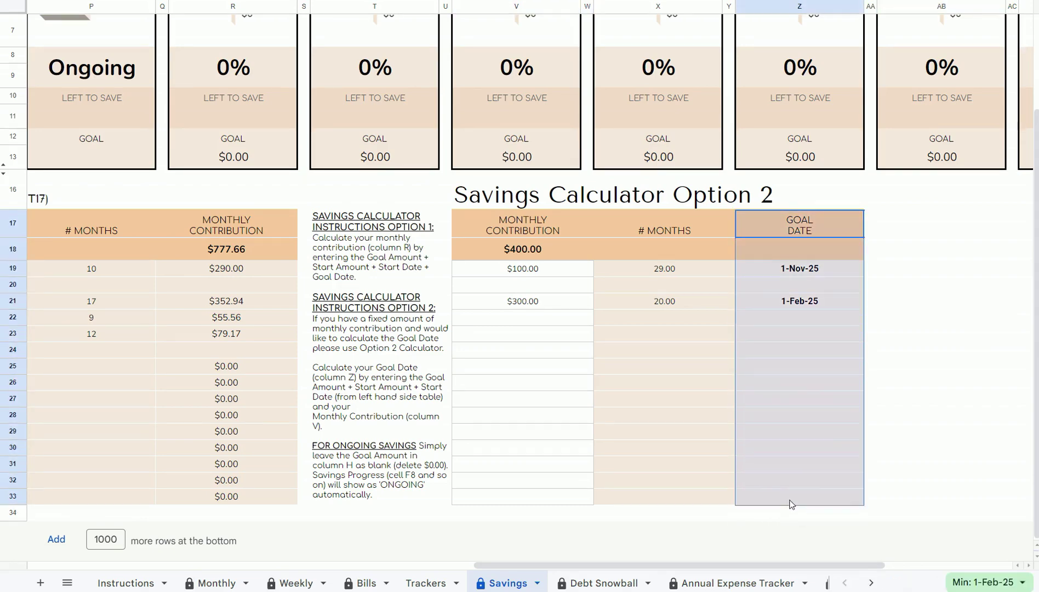
pyautogui.click(897, 466)
pyautogui.click(603, 583)
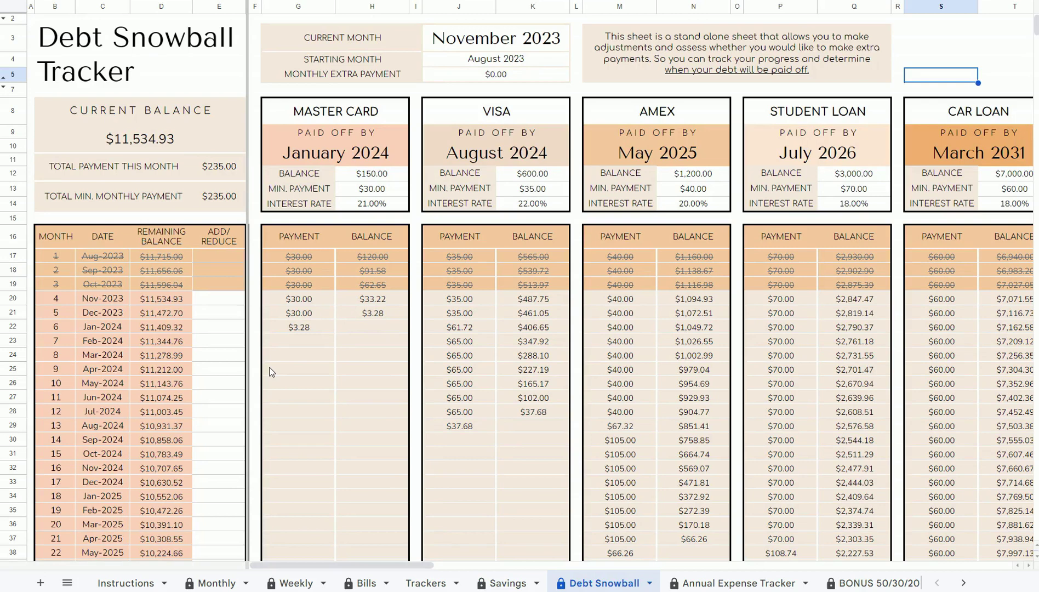
# - Review the debts' payoff dates and the Master Card, Visa and $105.00 Amex payment schedules
pyautogui.moveTo(297, 157); pyautogui.dragTo(950, 158)
pyautogui.click(949, 62)
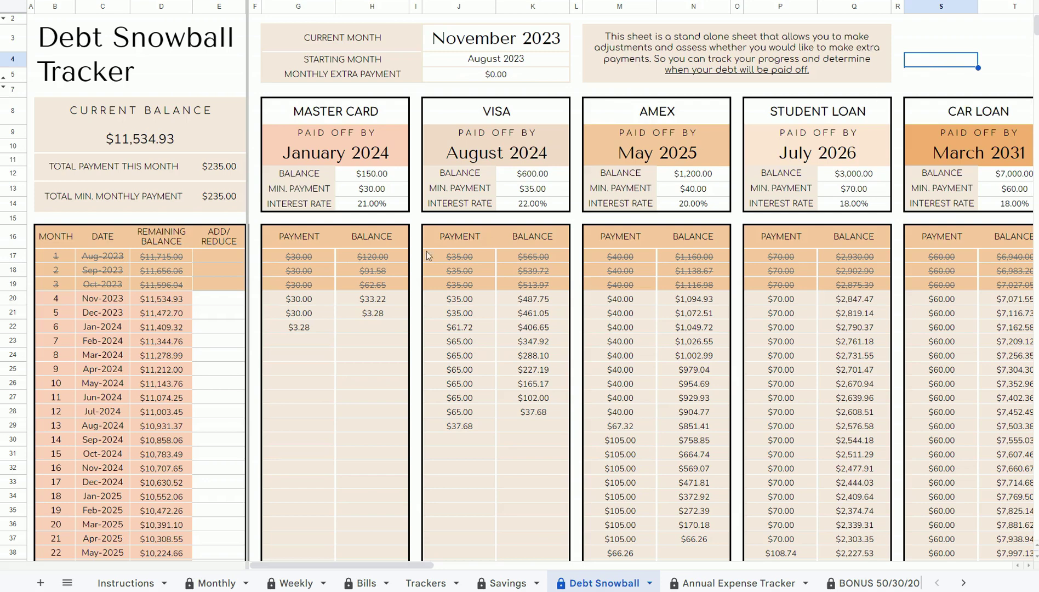
pyautogui.moveTo(375, 159); pyautogui.dragTo(363, 323)
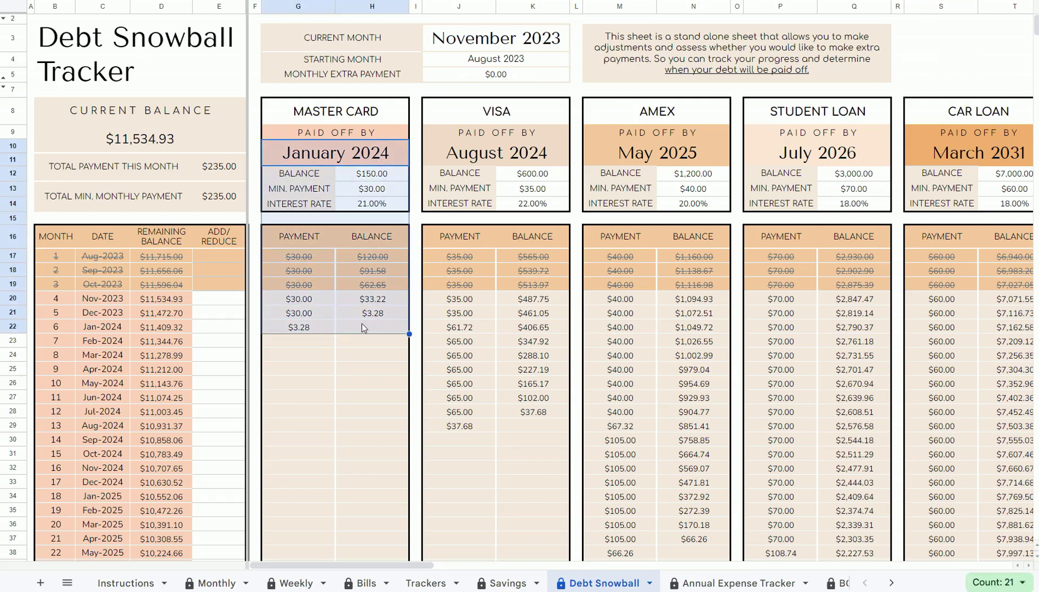
pyautogui.click(296, 326)
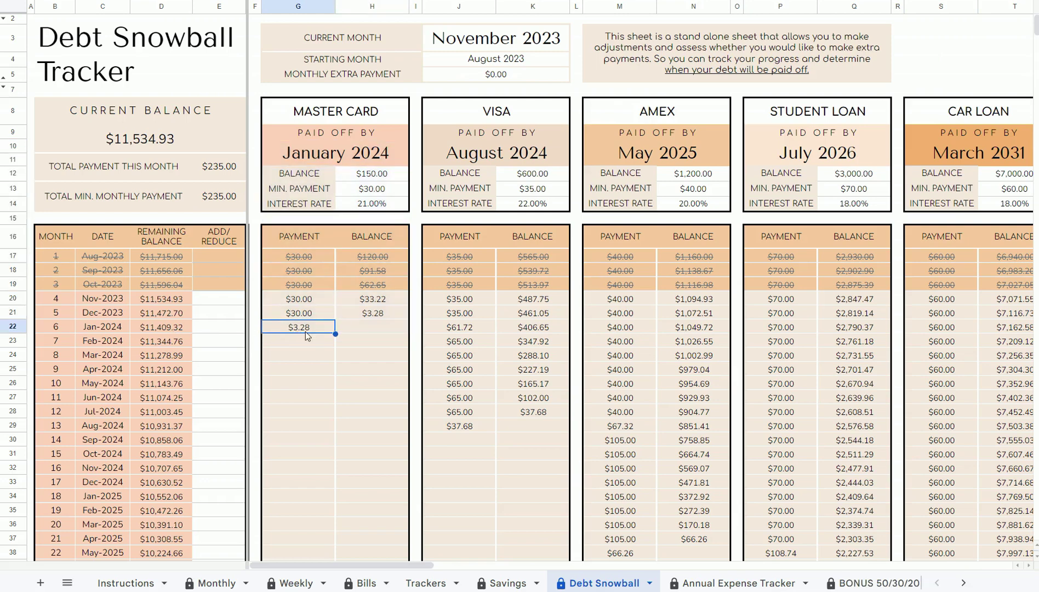
pyautogui.moveTo(320, 258); pyautogui.dragTo(322, 361)
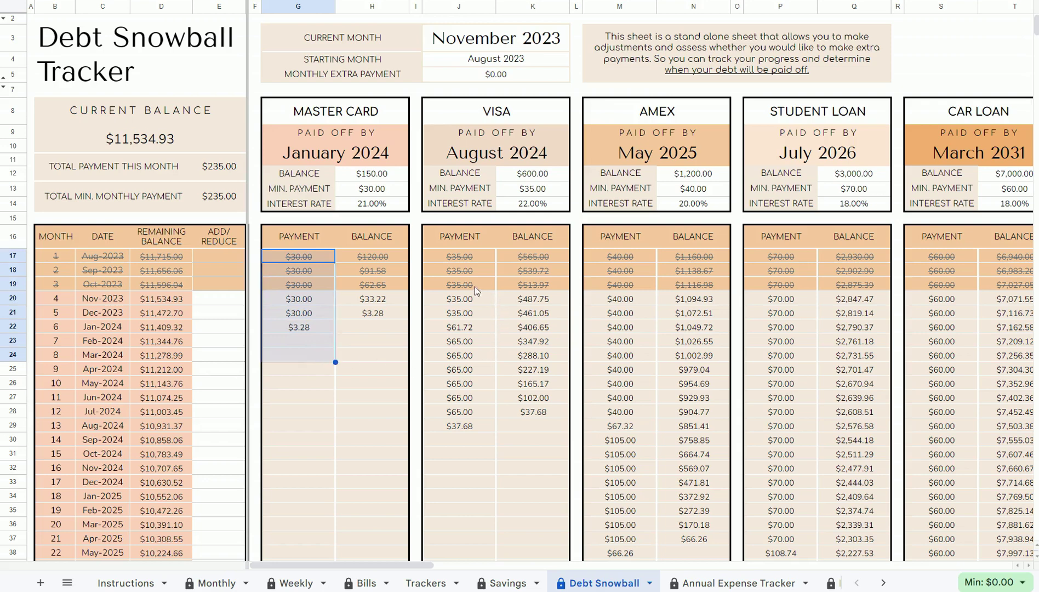
pyautogui.moveTo(468, 341); pyautogui.dragTo(476, 440)
pyautogui.moveTo(620, 440); pyautogui.dragTo(635, 538)
pyautogui.click(219, 397)
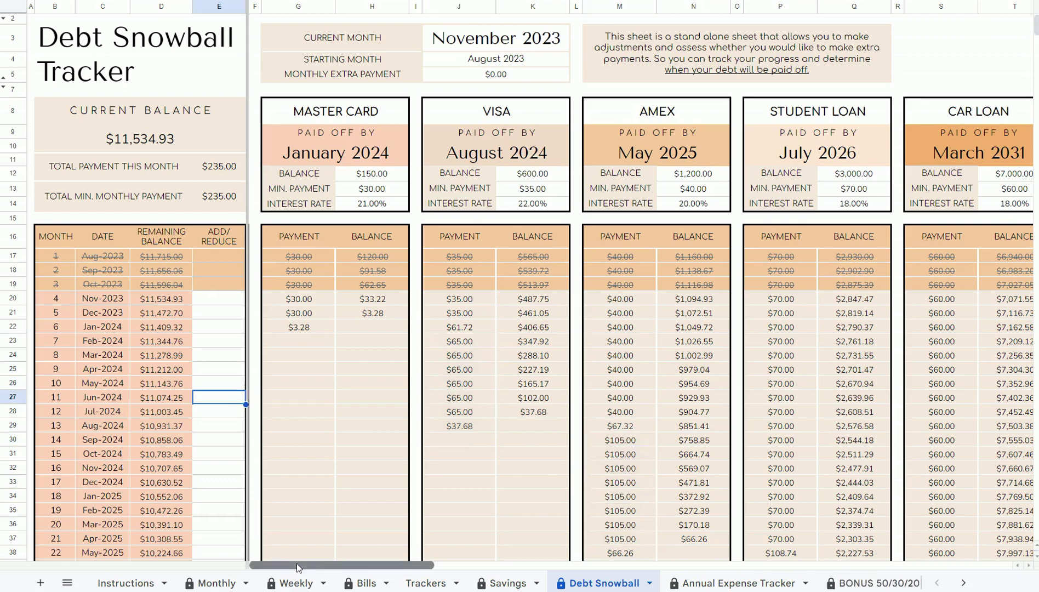
pyautogui.moveTo(297, 563); pyautogui.dragTo(899, 564)
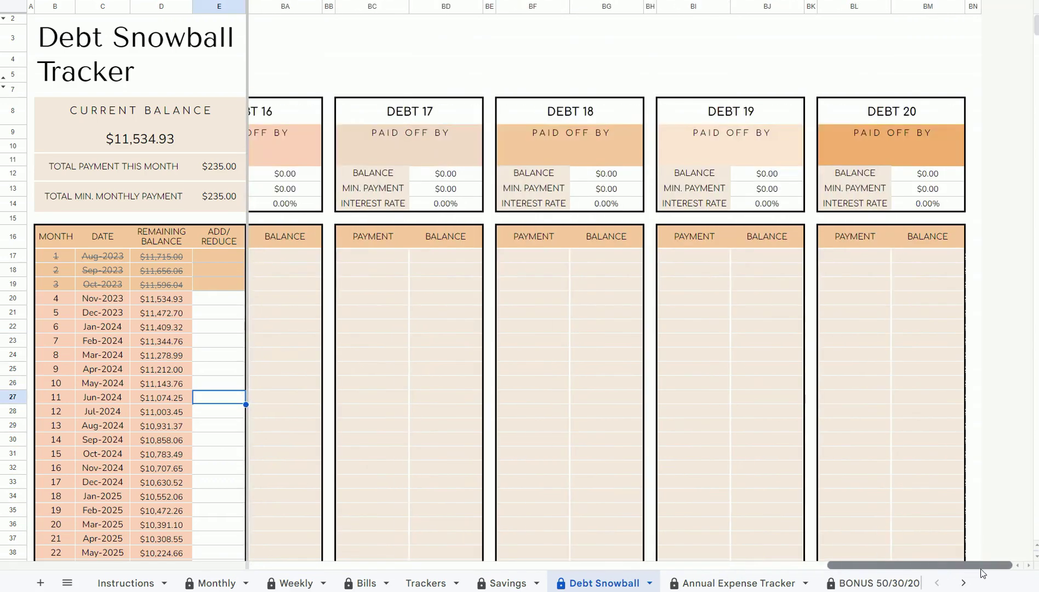
pyautogui.click(725, 584)
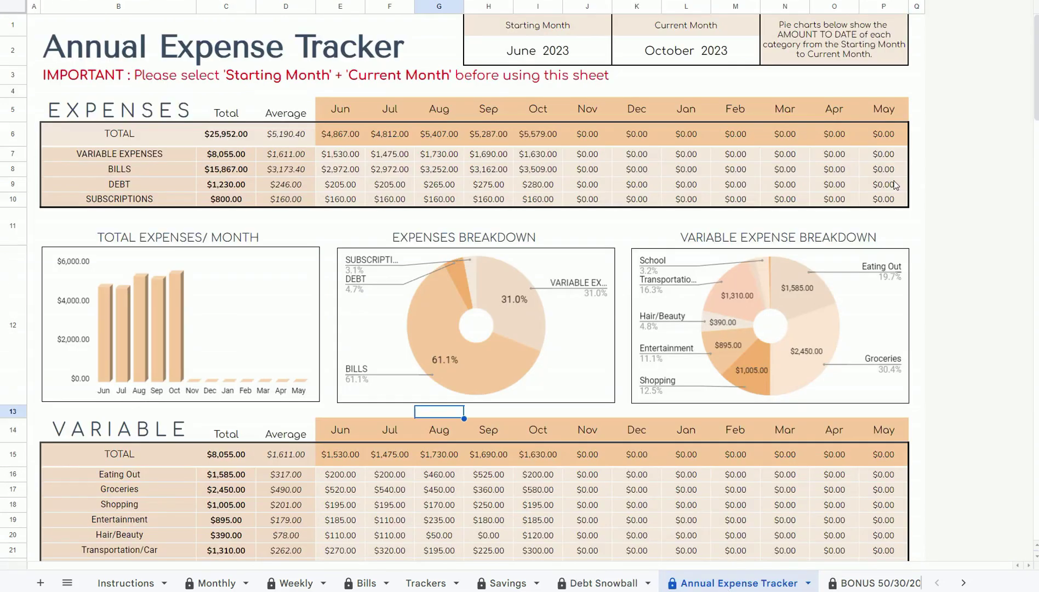
# - Highlight the Eating Out and Groceries monthly amounts and the chosen starting month
pyautogui.scroll(-5, 770, 291)
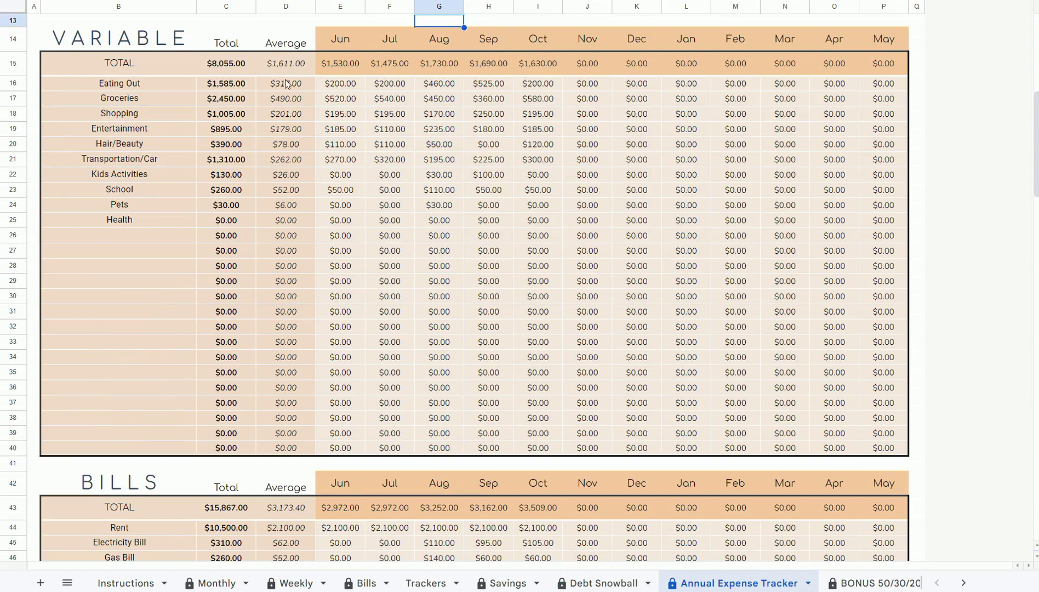
pyautogui.moveTo(164, 83); pyautogui.dragTo(736, 86)
pyautogui.moveTo(160, 100); pyautogui.dragTo(736, 113)
pyautogui.scroll(5, 463, 252)
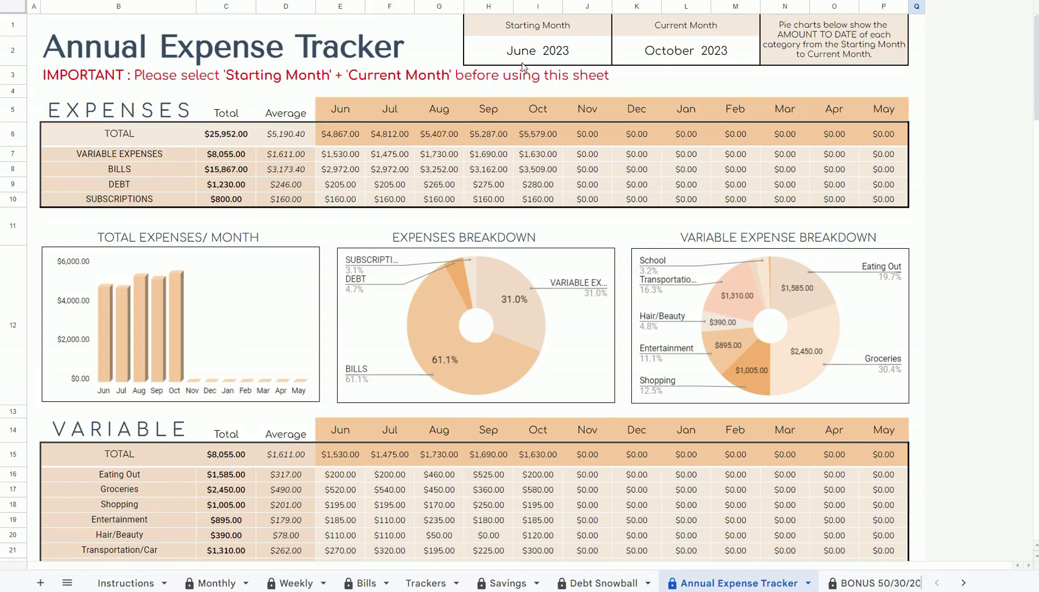
pyautogui.click(540, 39)
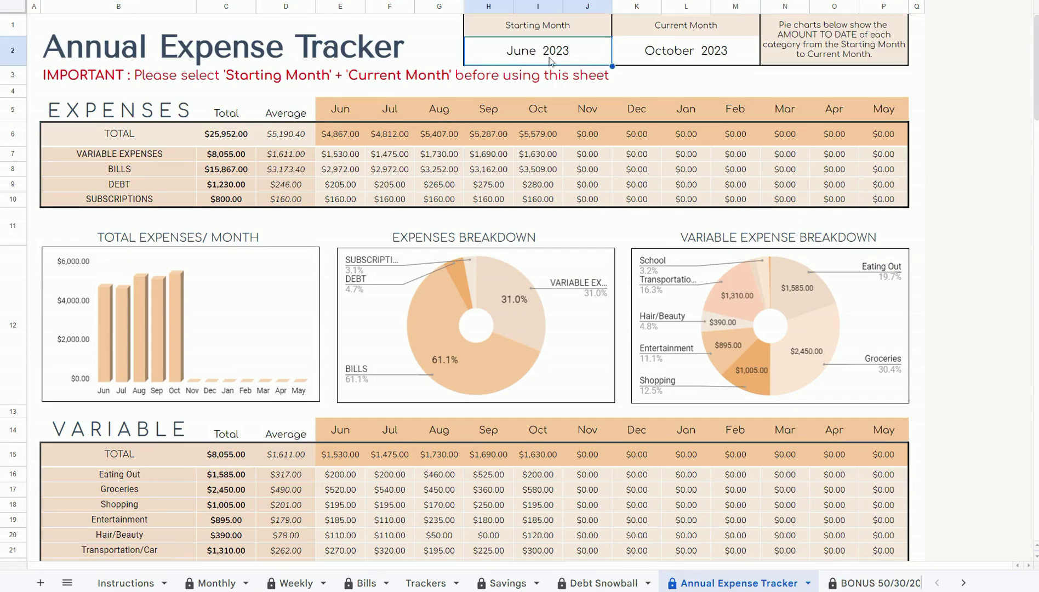
pyautogui.click(387, 412)
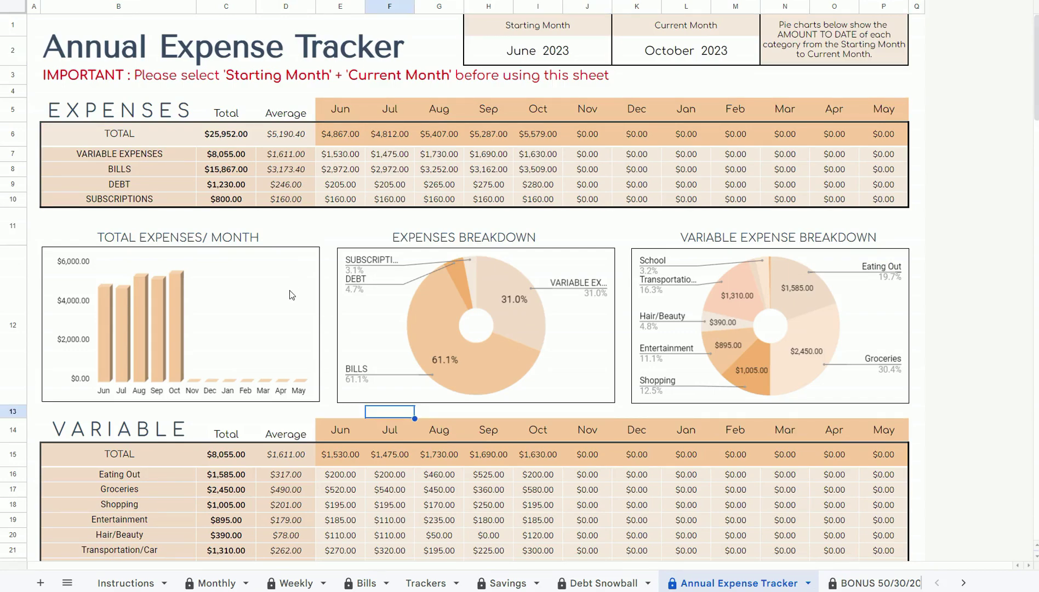
# - Highlight the variable expenses Total column, then scroll down to the Subscription Categories section
pyautogui.scroll(-7, 285, 297)
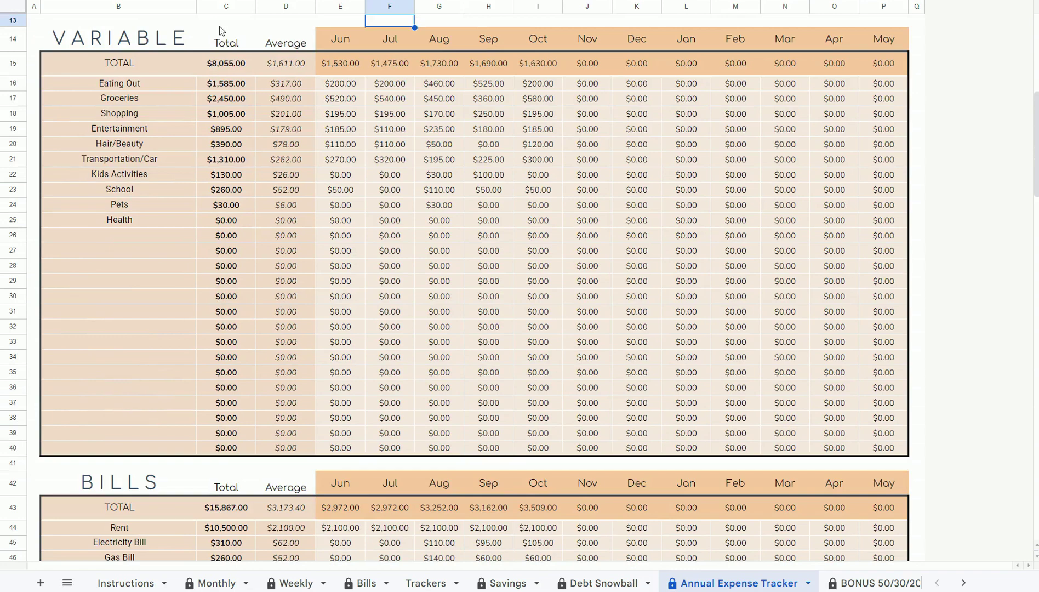
pyautogui.moveTo(227, 43); pyautogui.dragTo(237, 513)
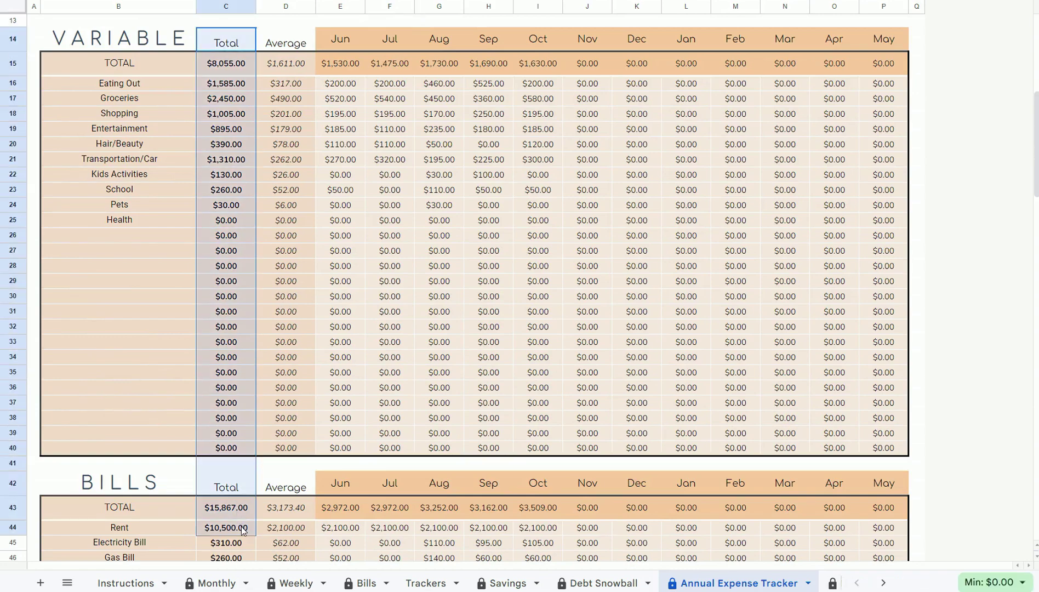
pyautogui.moveTo(286, 65); pyautogui.dragTo(286, 543)
pyautogui.scroll(-5, 301, 452)
pyautogui.scroll(-20, 301, 452)
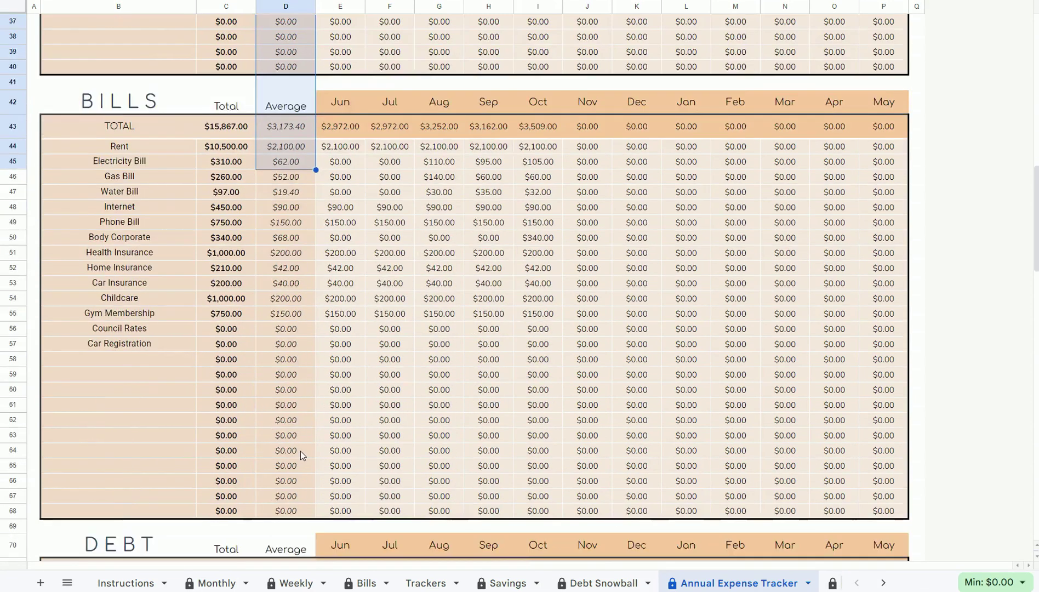
pyautogui.scroll(-5, 299, 453)
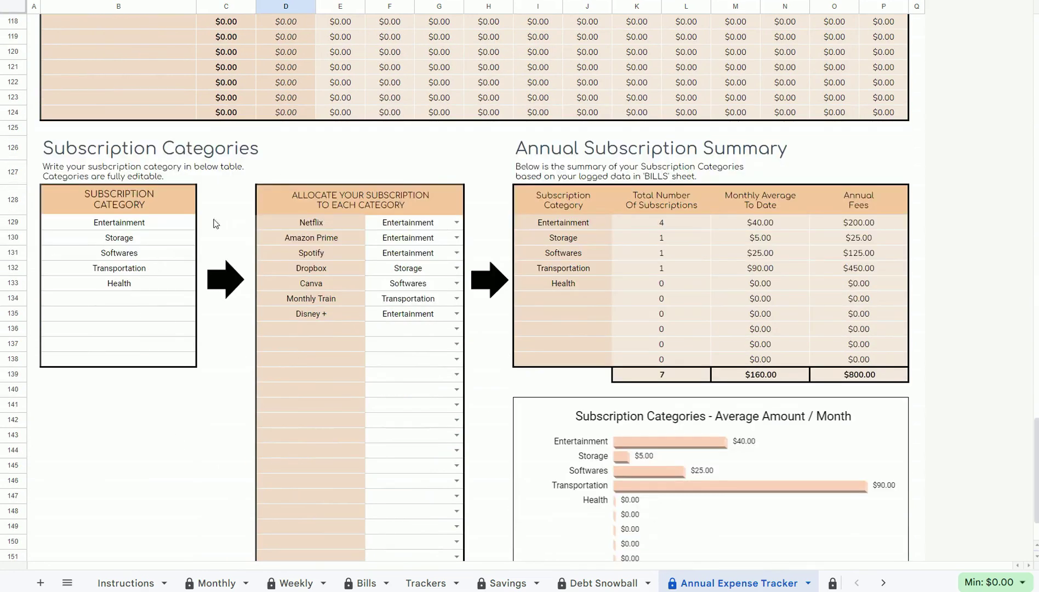
# - Review Entertainment's summary: Netflix's category, 4 subscriptions, $40.00 monthly average and $200.00 annual fees
pyautogui.click(120, 405)
pyautogui.moveTo(126, 222); pyautogui.dragTo(162, 362)
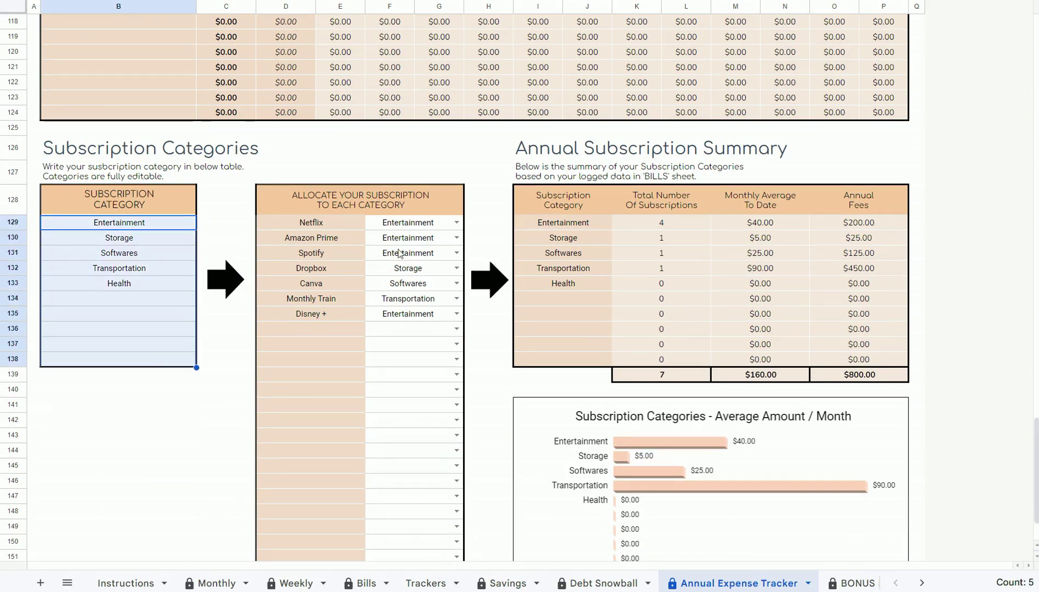
pyautogui.click(419, 227)
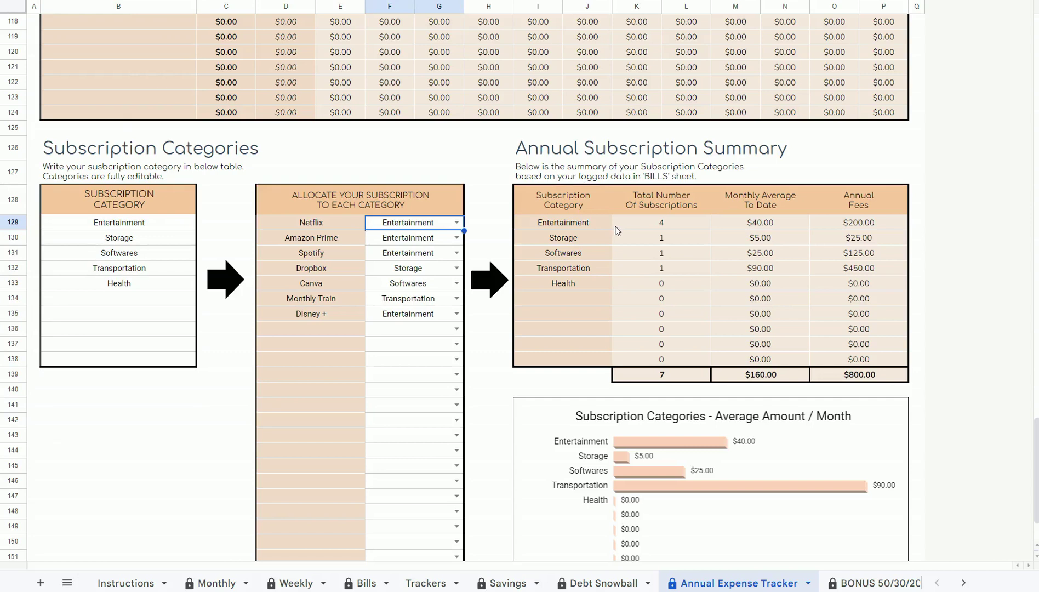
pyautogui.click(658, 226)
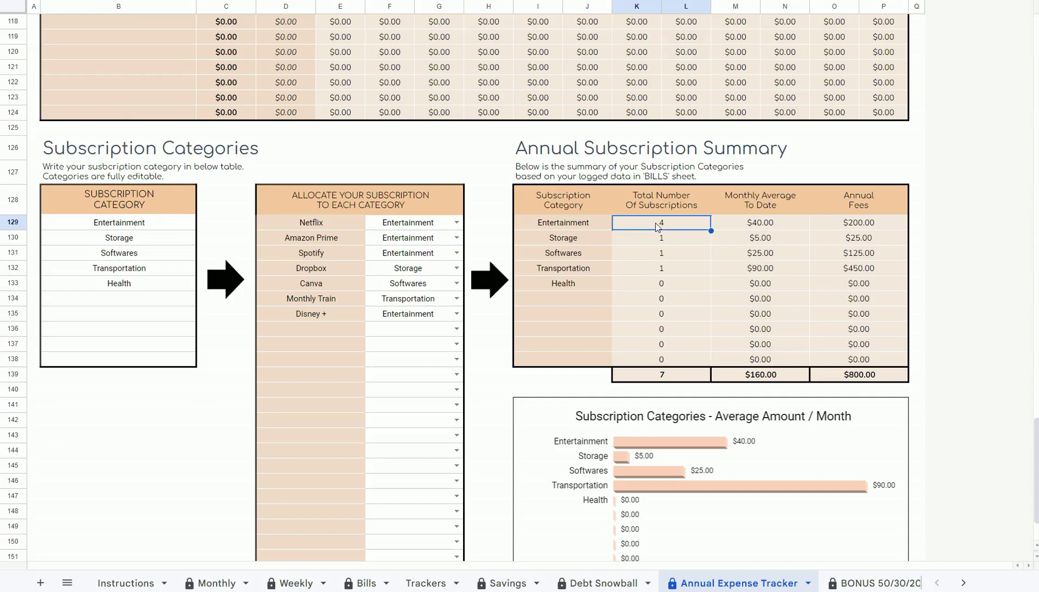
pyautogui.click(574, 228)
pyautogui.click(771, 226)
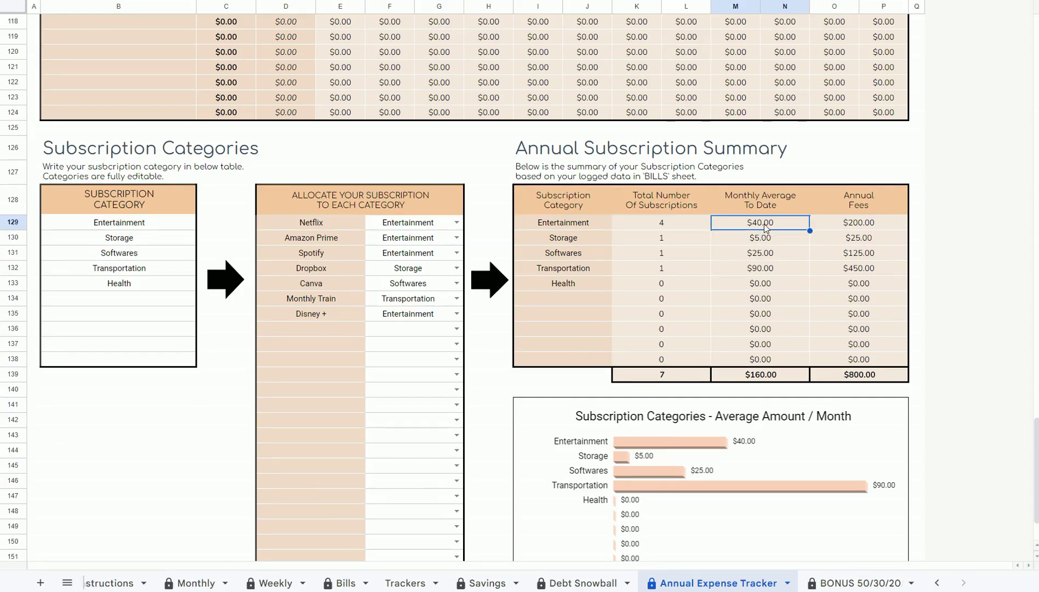
pyautogui.click(853, 227)
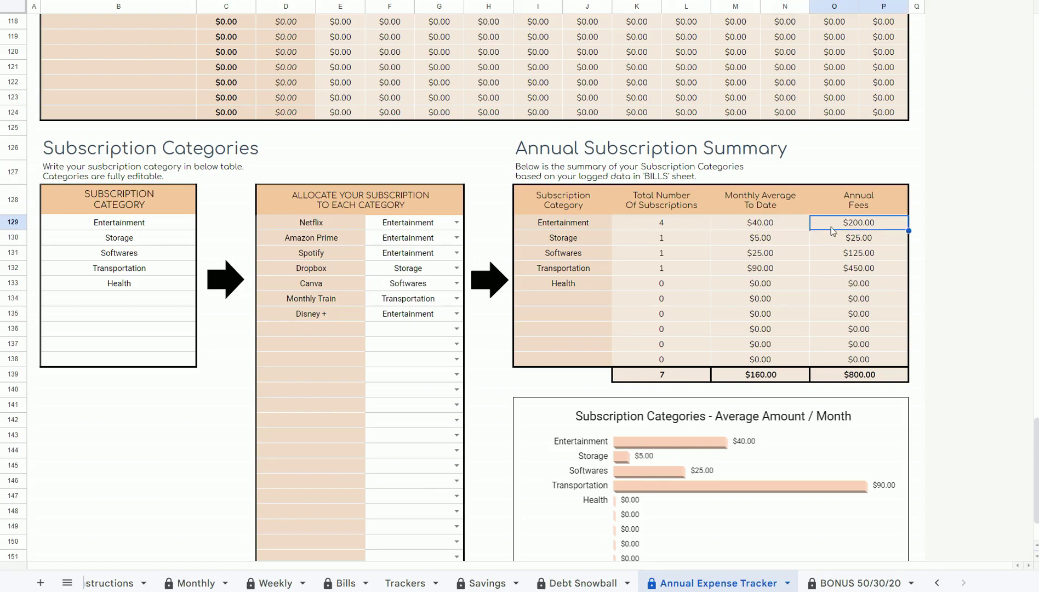
pyautogui.moveTo(582, 228); pyautogui.dragTo(570, 200)
# - Highlight the Annual Subscription Summary table and chart, then open the BONUS 50/30/20 sheet
pyautogui.keyDown('shift'); pyautogui.click(832, 384); pyautogui.keyUp('shift')
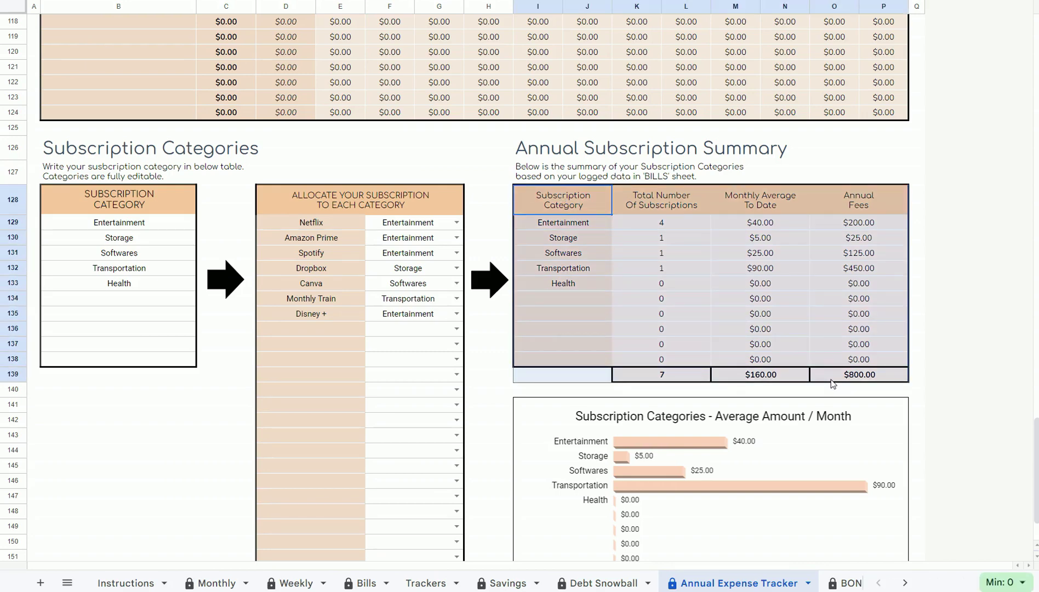
pyautogui.click(752, 432)
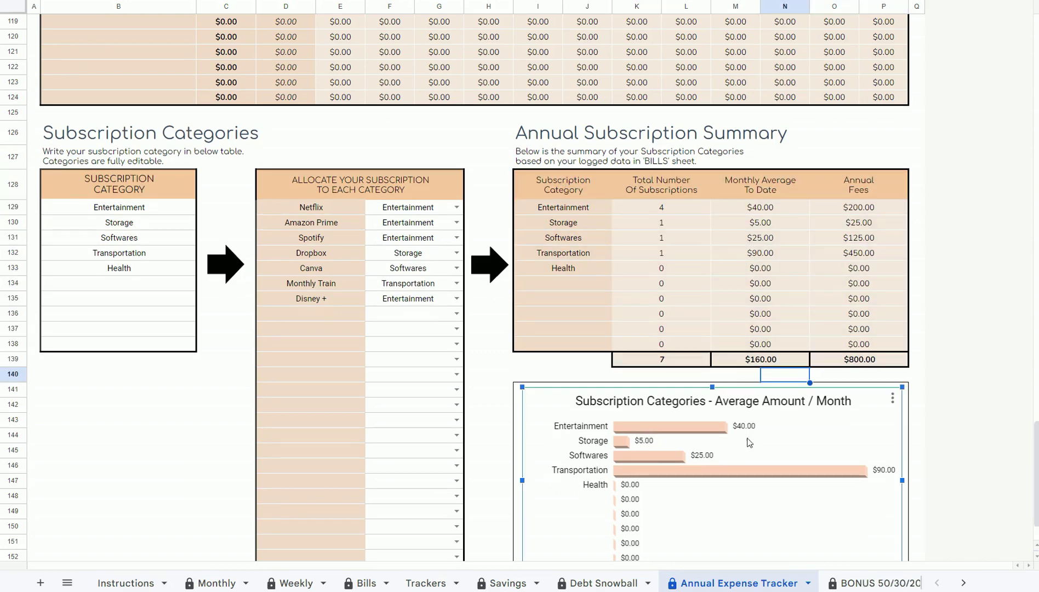
pyautogui.click(847, 584)
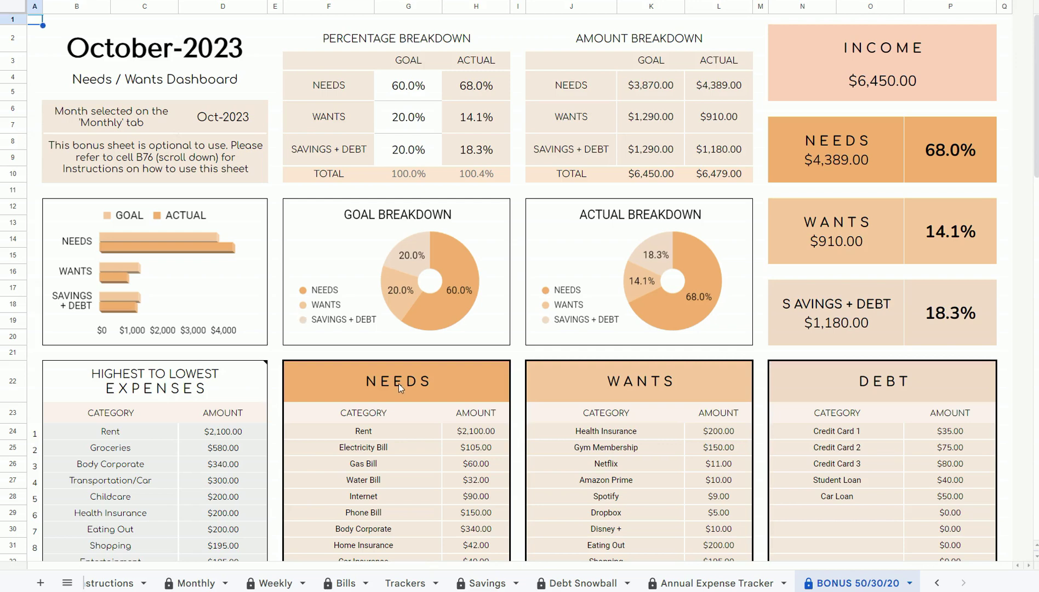
pyautogui.scroll(-15, 392, 385)
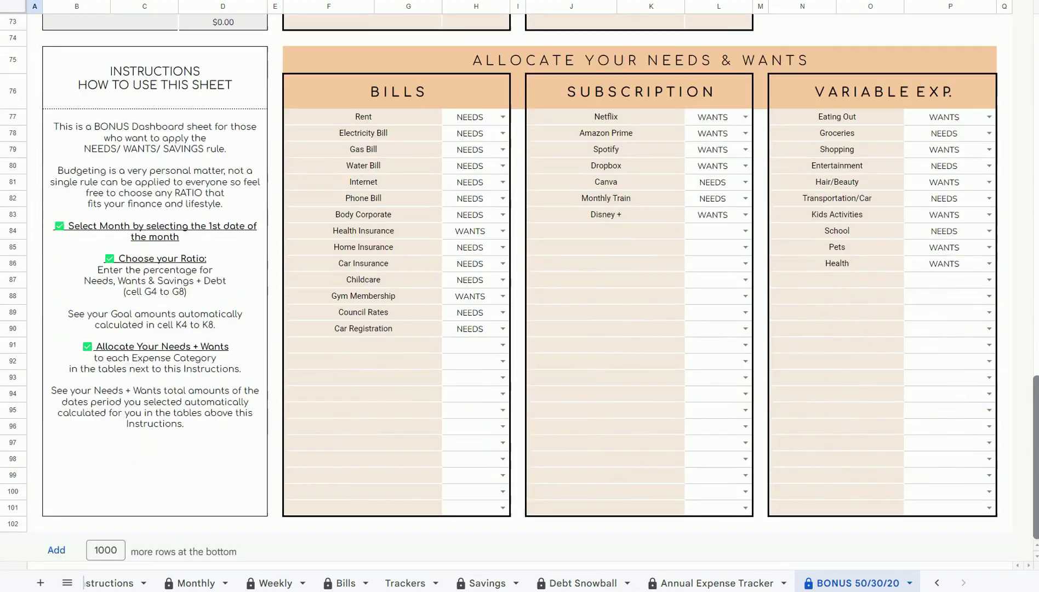
pyautogui.click(500, 133)
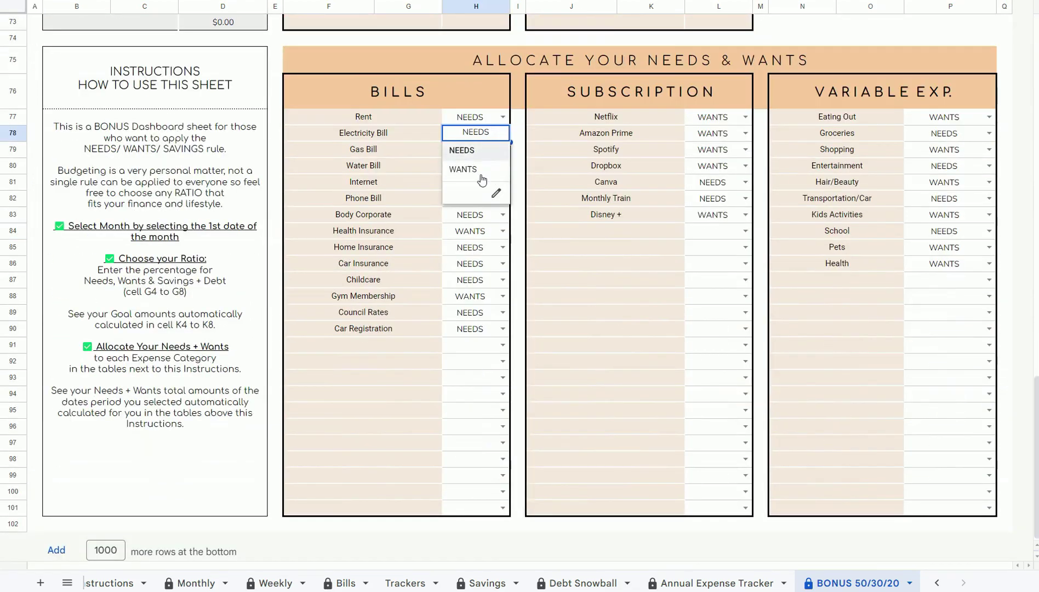
pyautogui.click(746, 133)
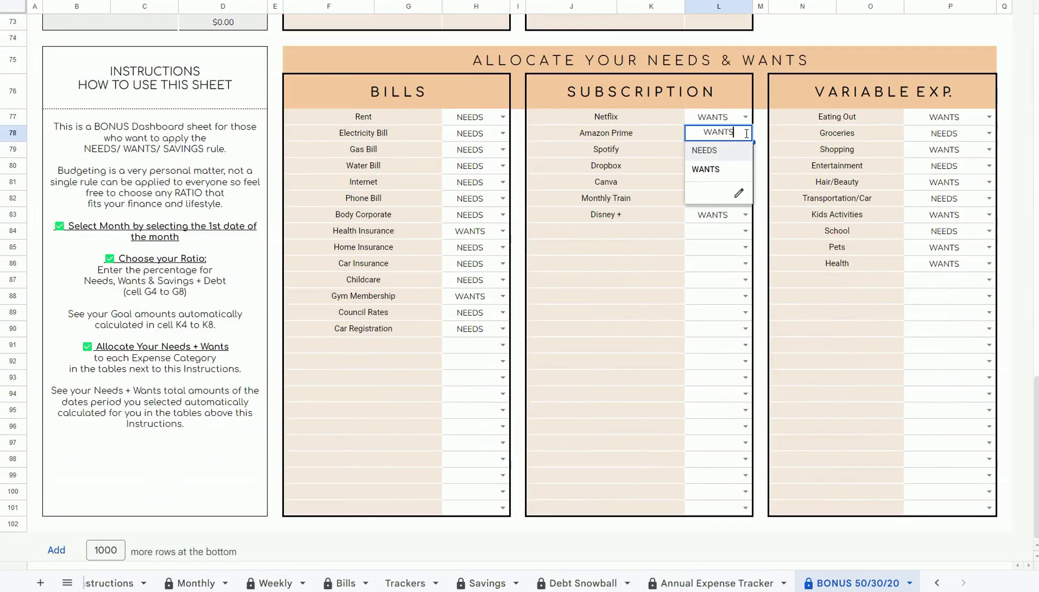
pyautogui.click(950, 264)
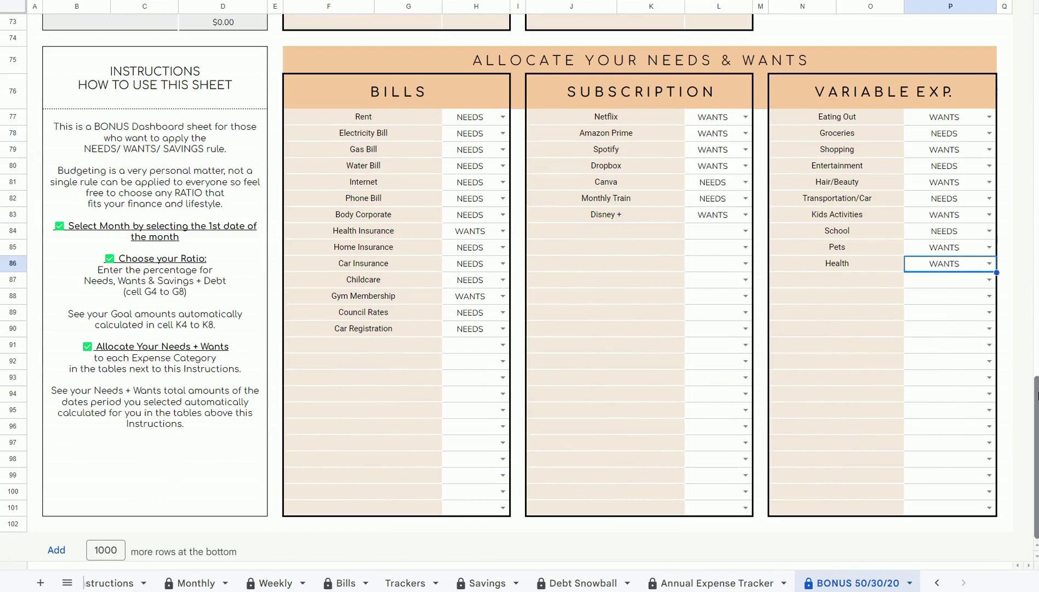
pyautogui.moveTo(1037, 395); pyautogui.dragTo(1036, 31)
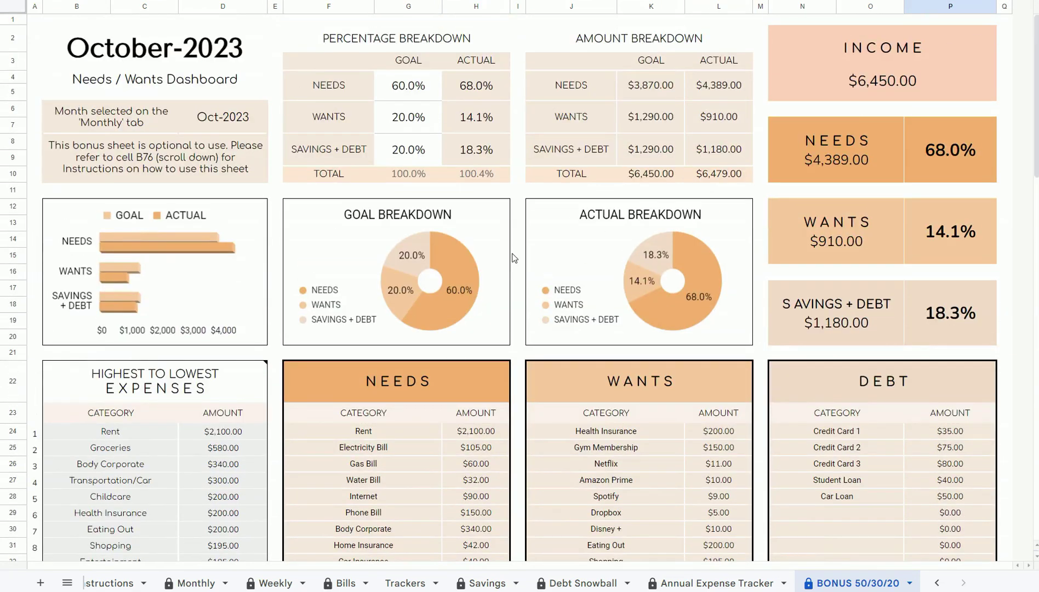
pyautogui.moveTo(982, 144); pyautogui.dragTo(980, 346)
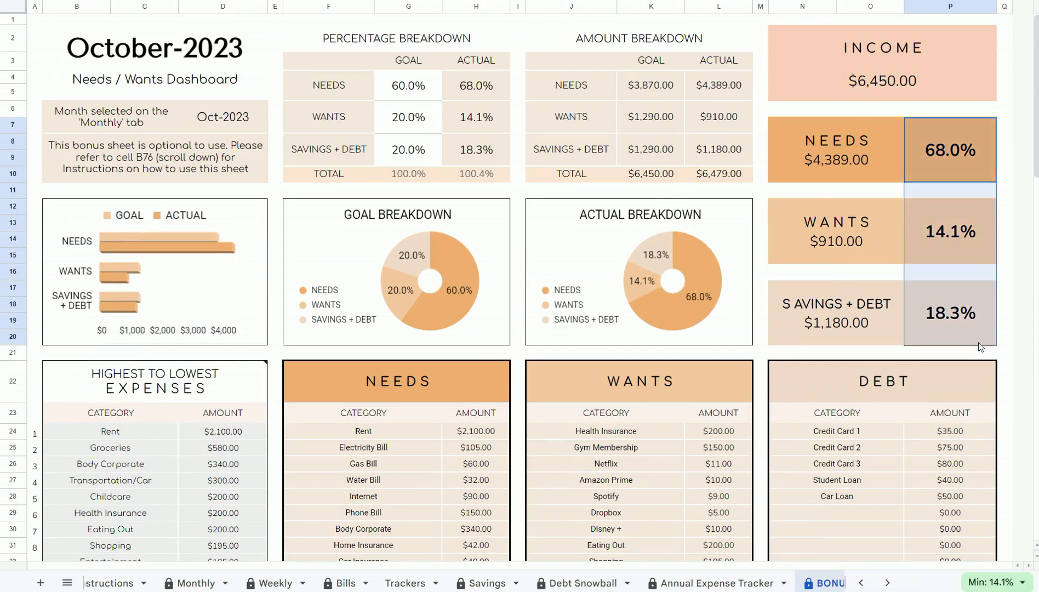
pyautogui.click(717, 263)
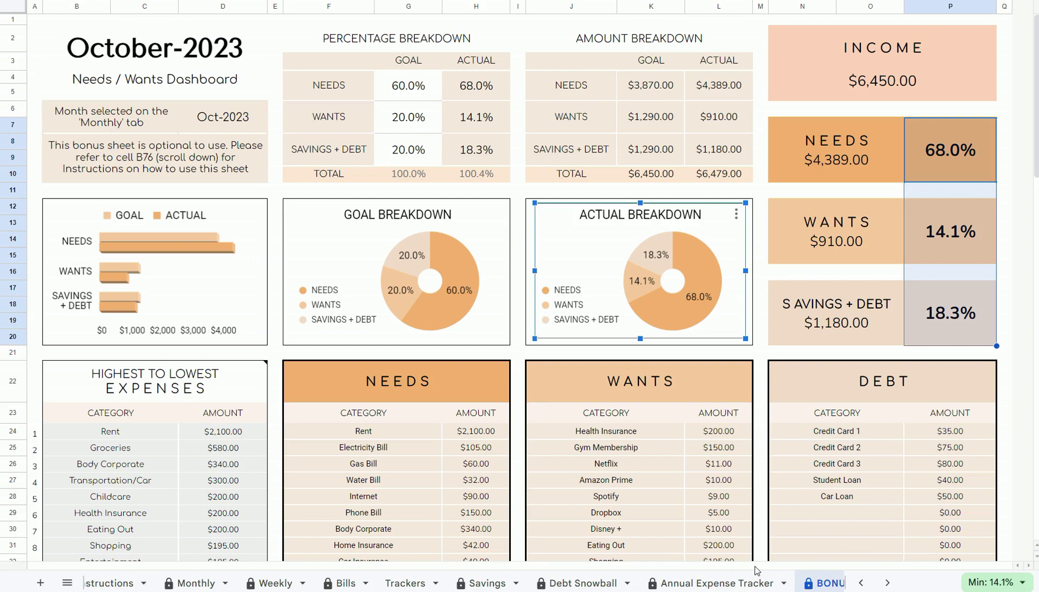
pyautogui.click(719, 85)
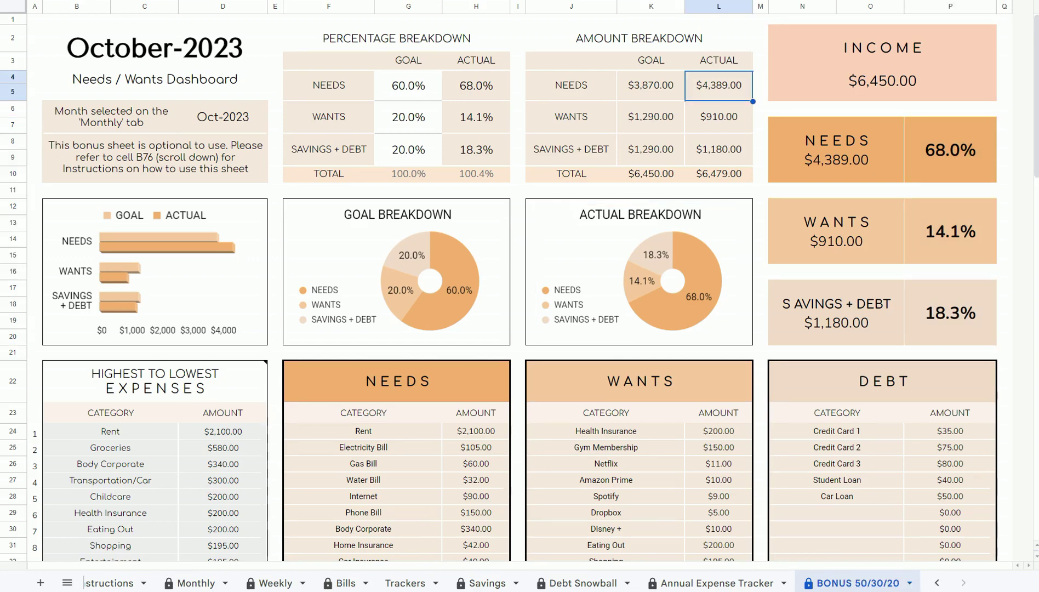